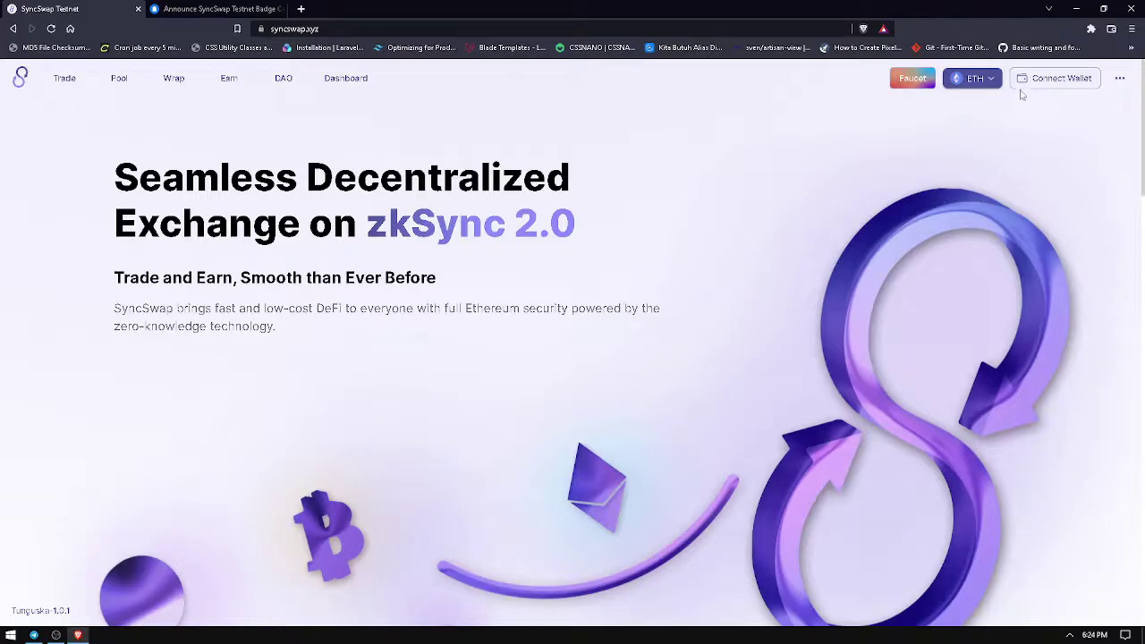
pyautogui.click(1120, 79)
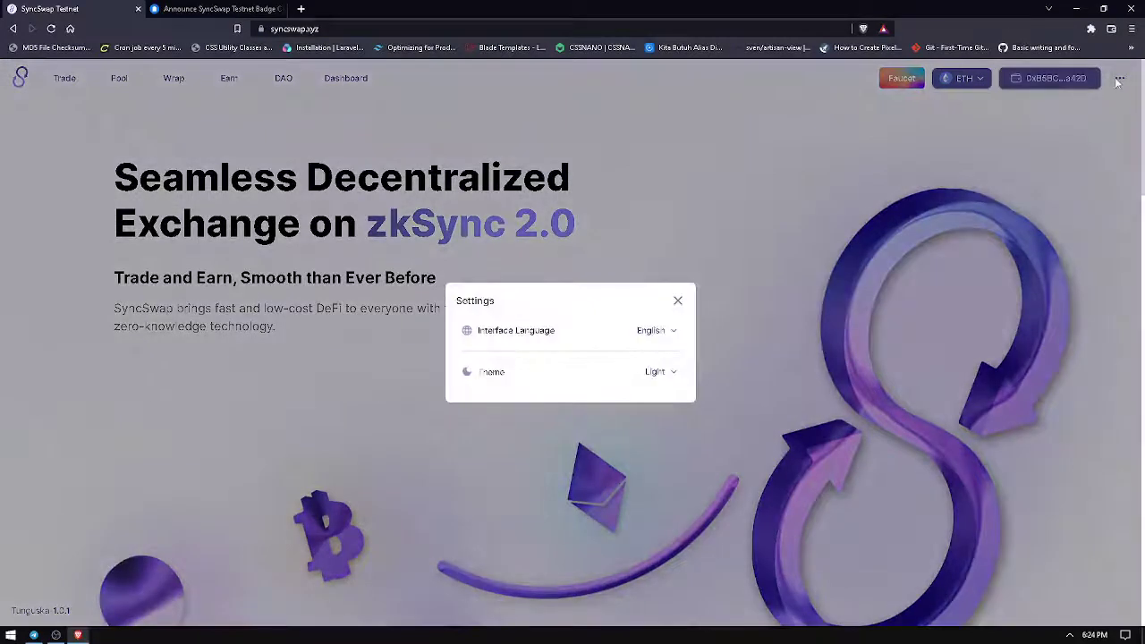
pyautogui.click(677, 302)
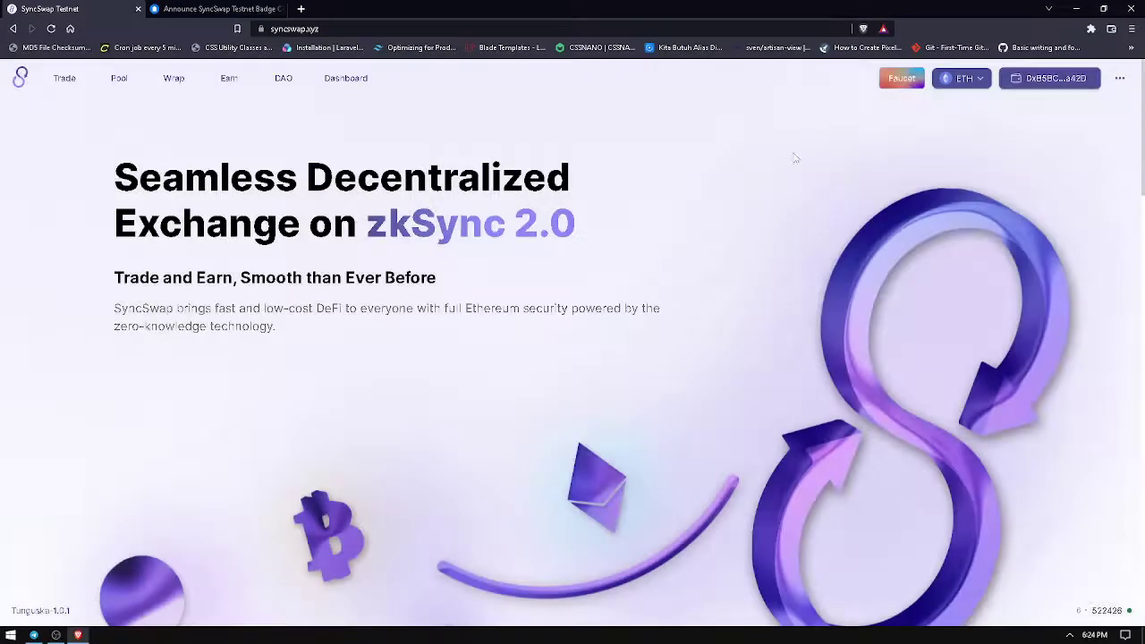
# Step: Open the faucet and retweet the SyncSwap Tunguska testnet tweet it requires, also liking the tweet and following SyncSwap
pyautogui.click(854, 82)
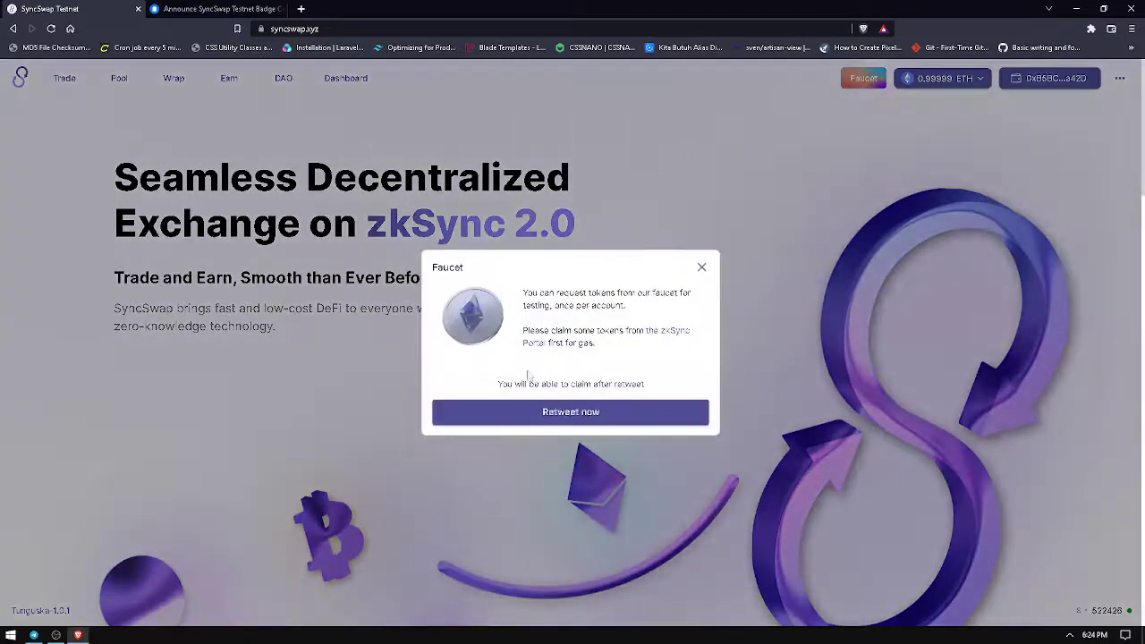
pyautogui.click(521, 417)
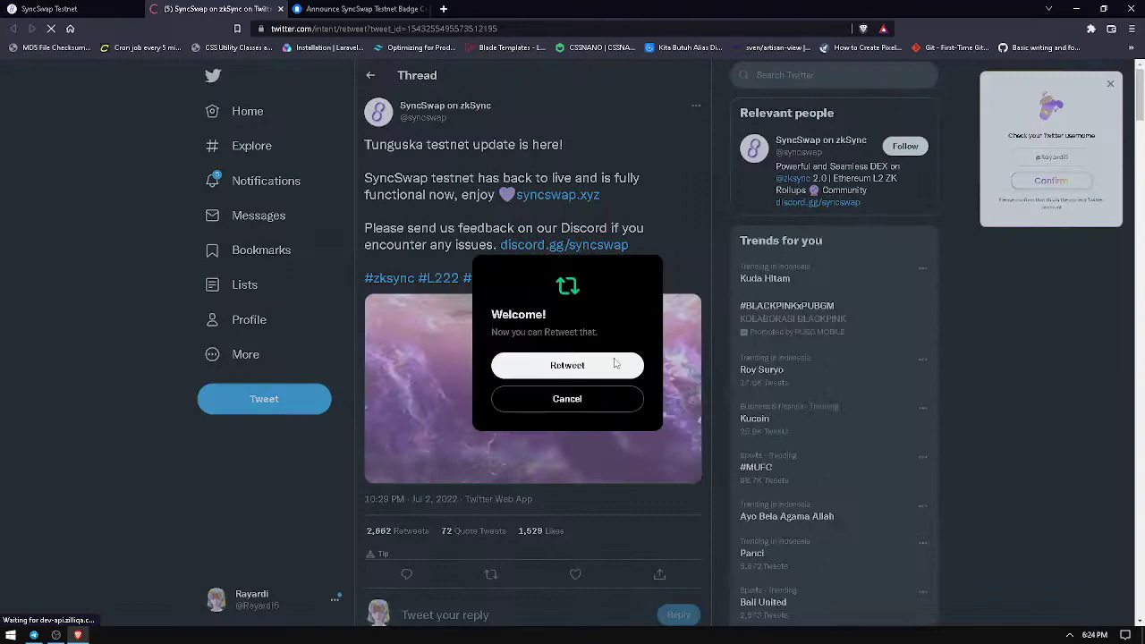
pyautogui.click(605, 367)
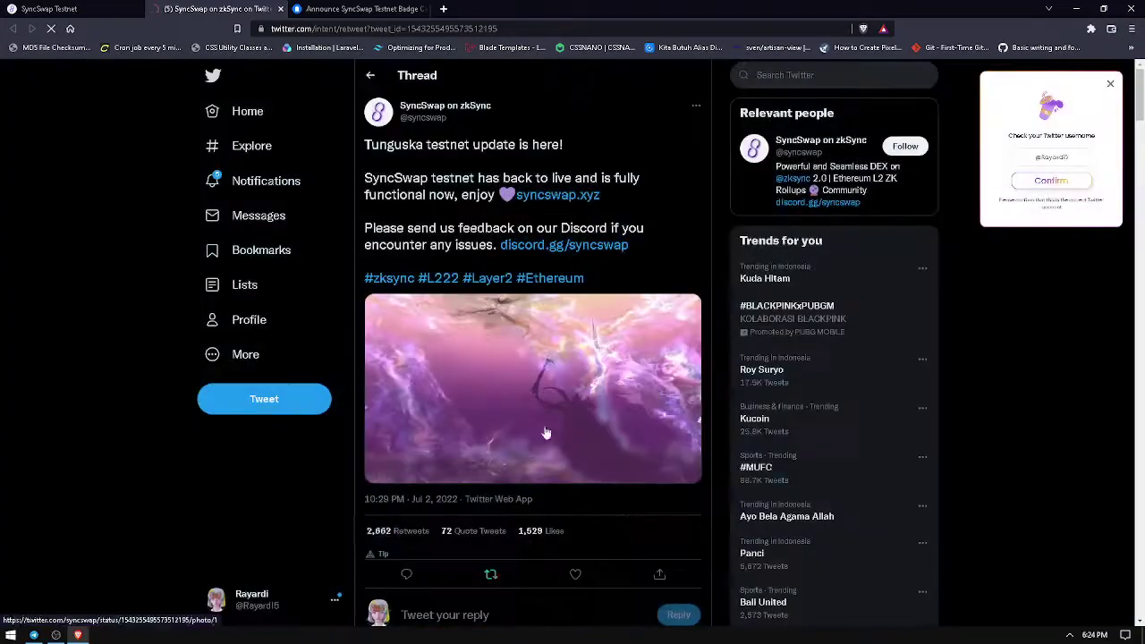
pyautogui.click(575, 574)
pyautogui.click(905, 145)
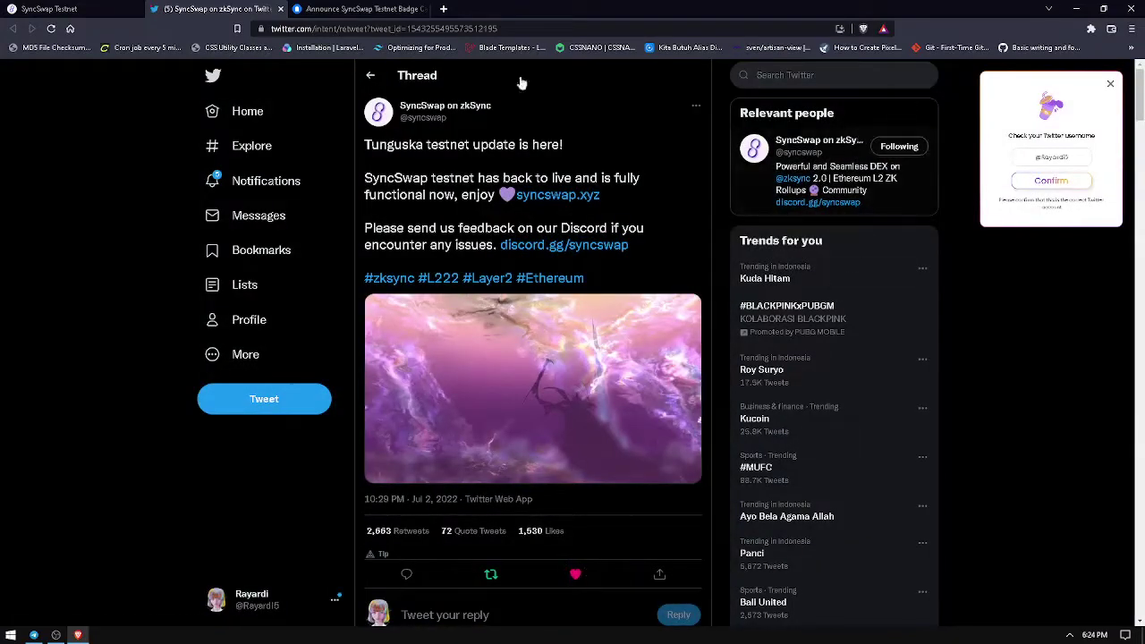
# Step: Return to SyncSwap, request test tokens from the faucet and approve the transaction in the MetaMask wallet
pyautogui.click(49, 8)
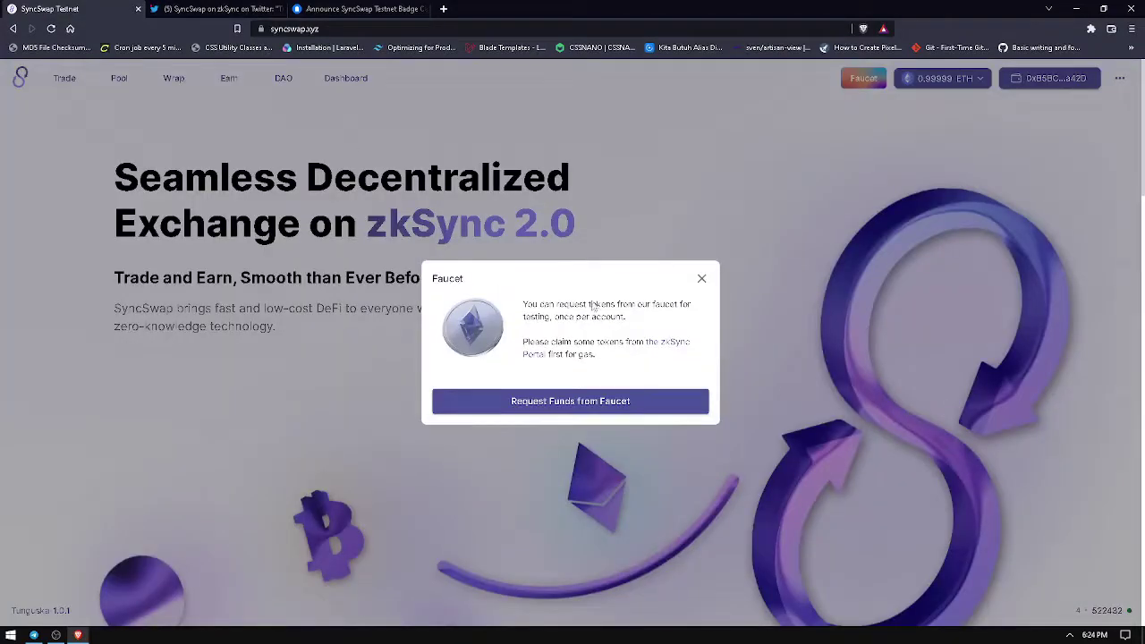
pyautogui.click(543, 405)
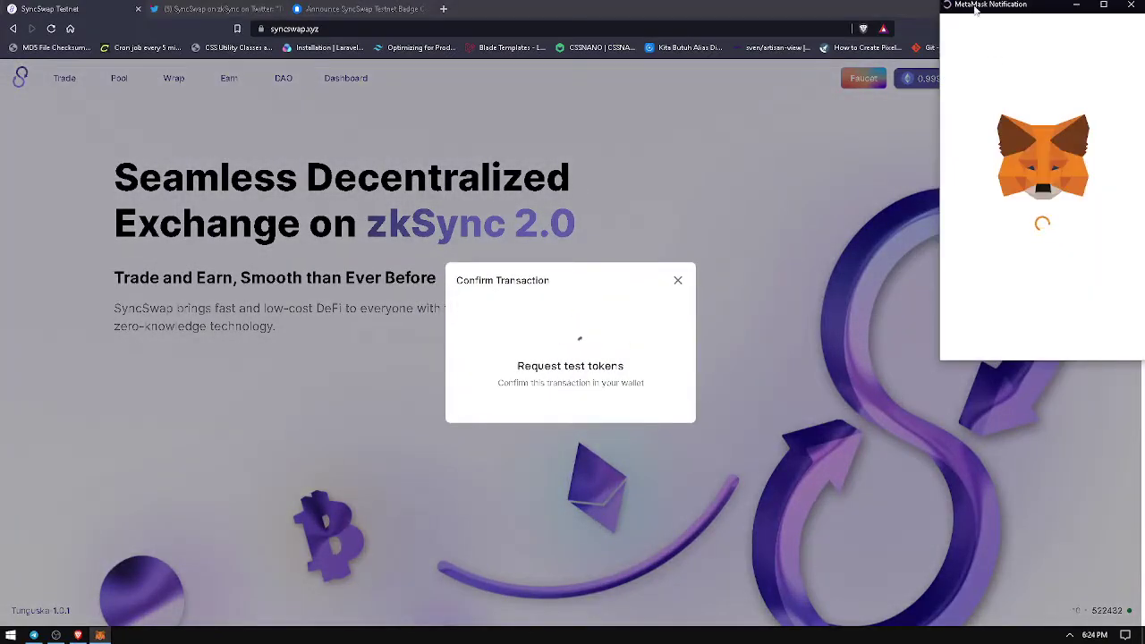
pyautogui.moveTo(975, 8); pyautogui.dragTo(757, 109)
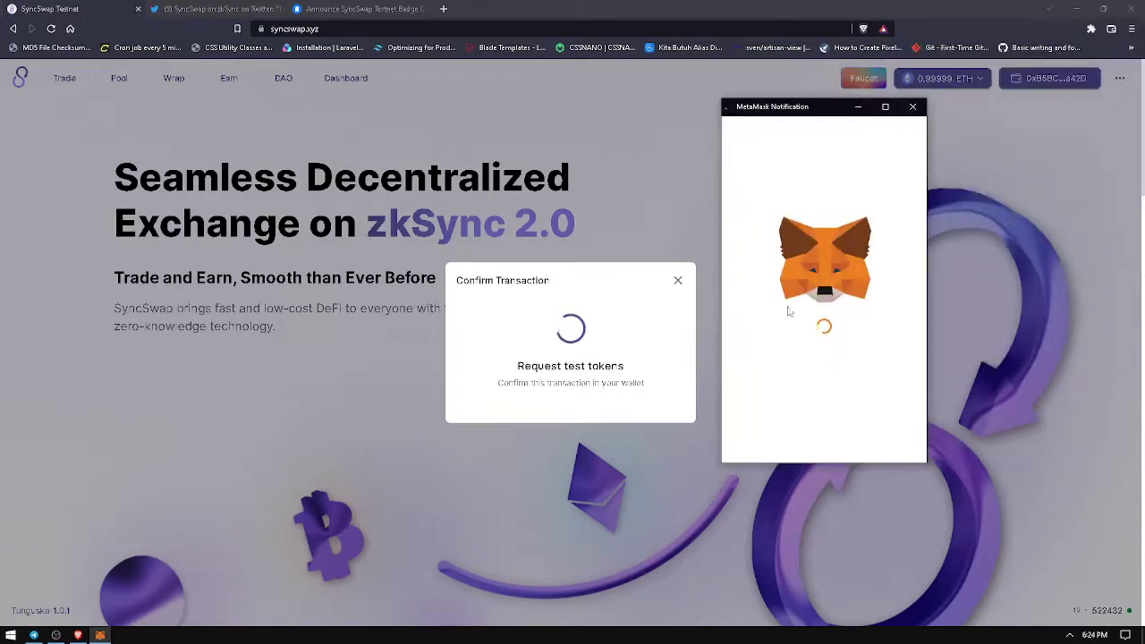
pyautogui.scroll(-1, 851, 417)
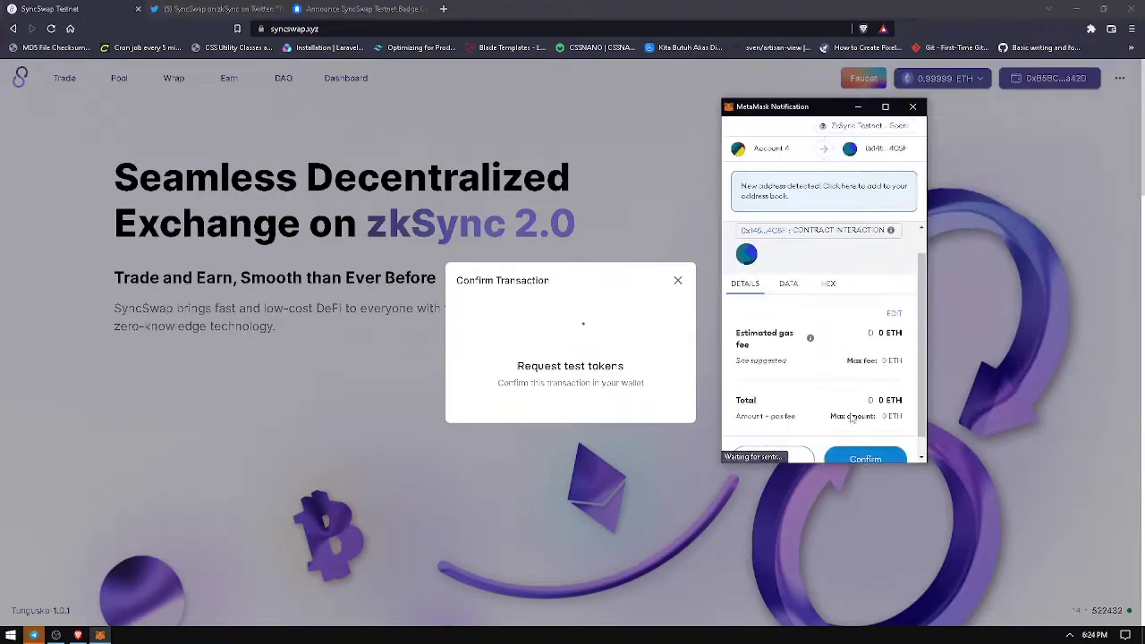
pyautogui.scroll(-1, 852, 417)
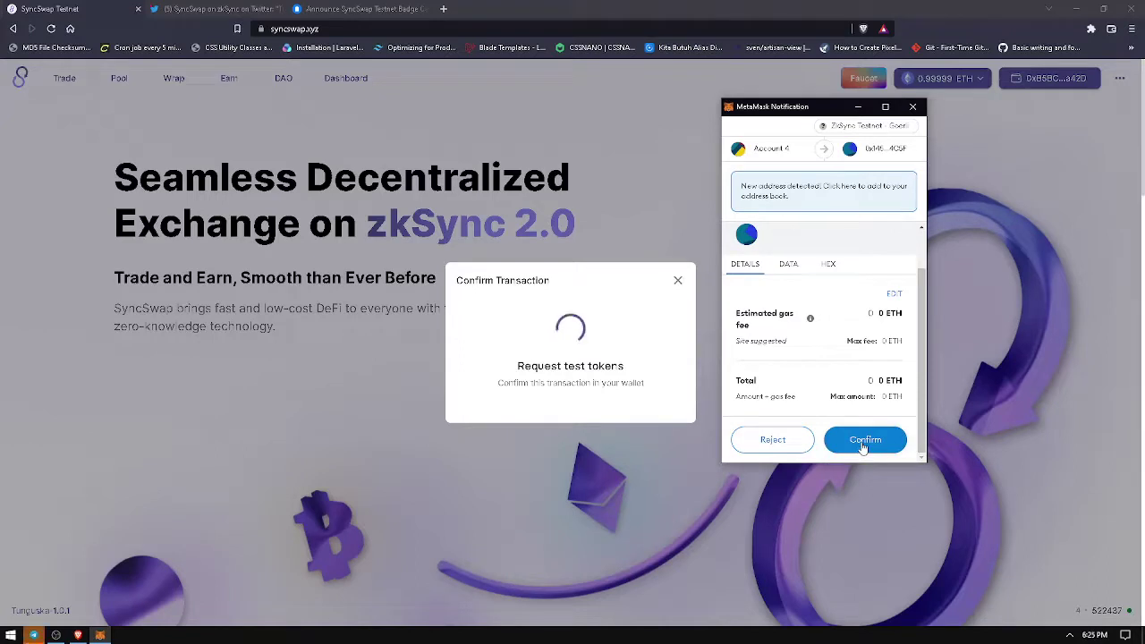
pyautogui.click(863, 442)
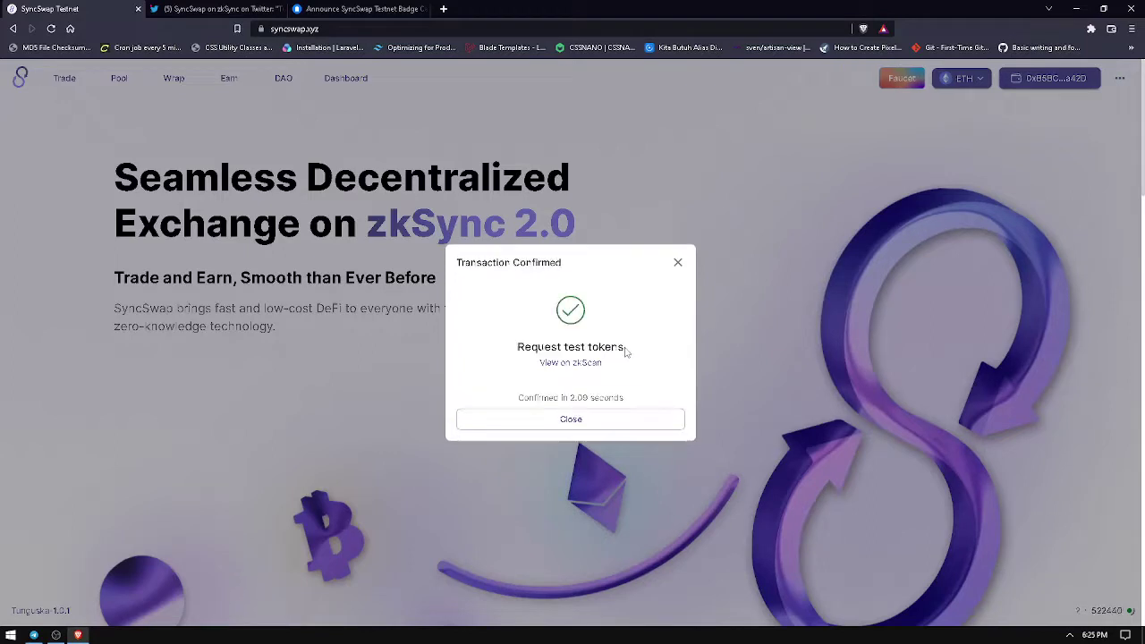
pyautogui.click(598, 419)
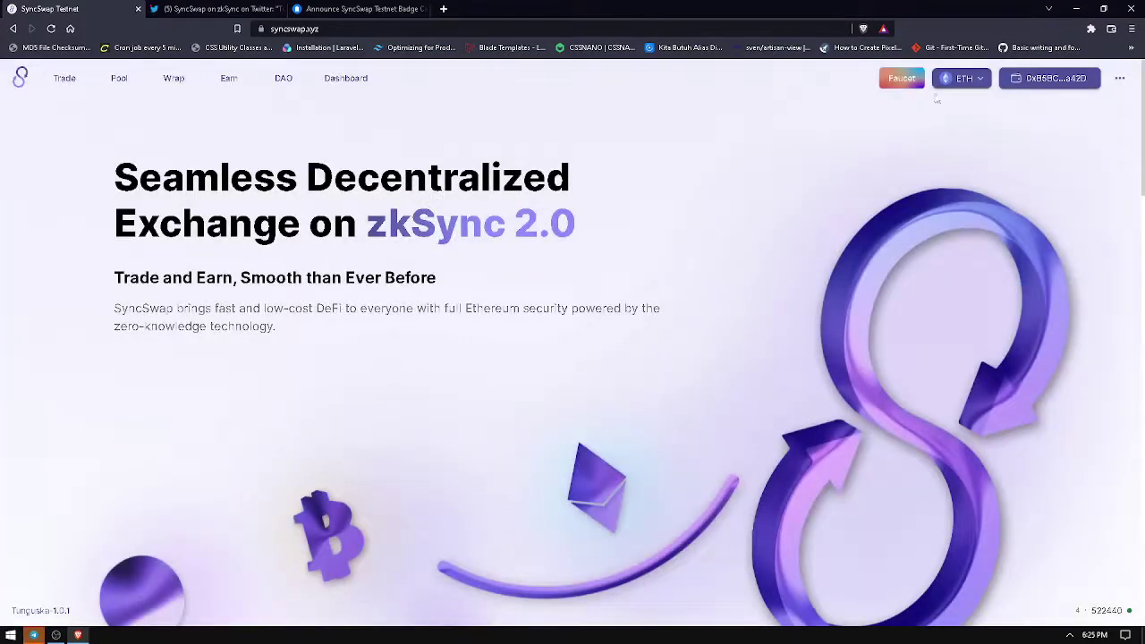
# Step: Open SyncSwap's Trade page and close the tweet's browser tab to get back to the testnet announcement
pyautogui.click(65, 78)
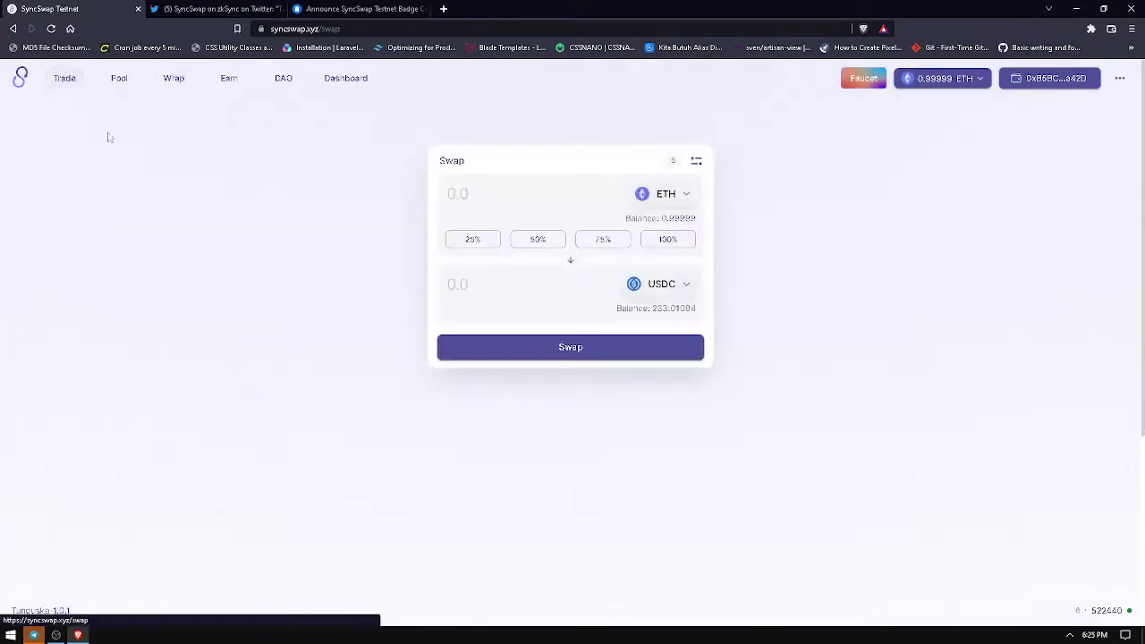
pyautogui.click(259, 9)
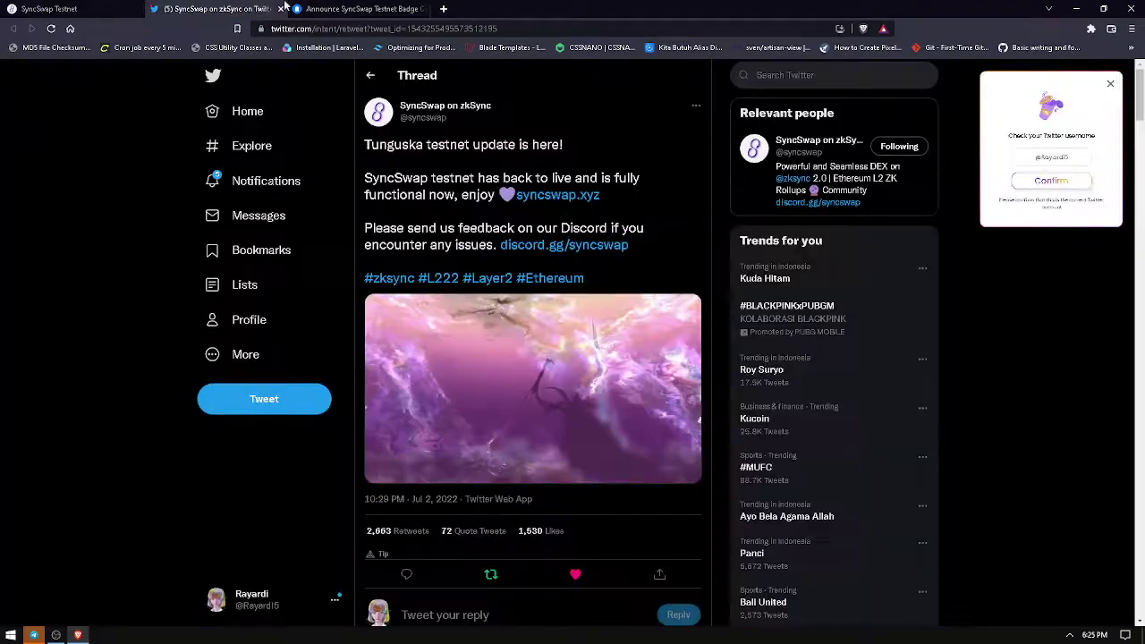
pyautogui.click(297, 9)
pyautogui.click(280, 8)
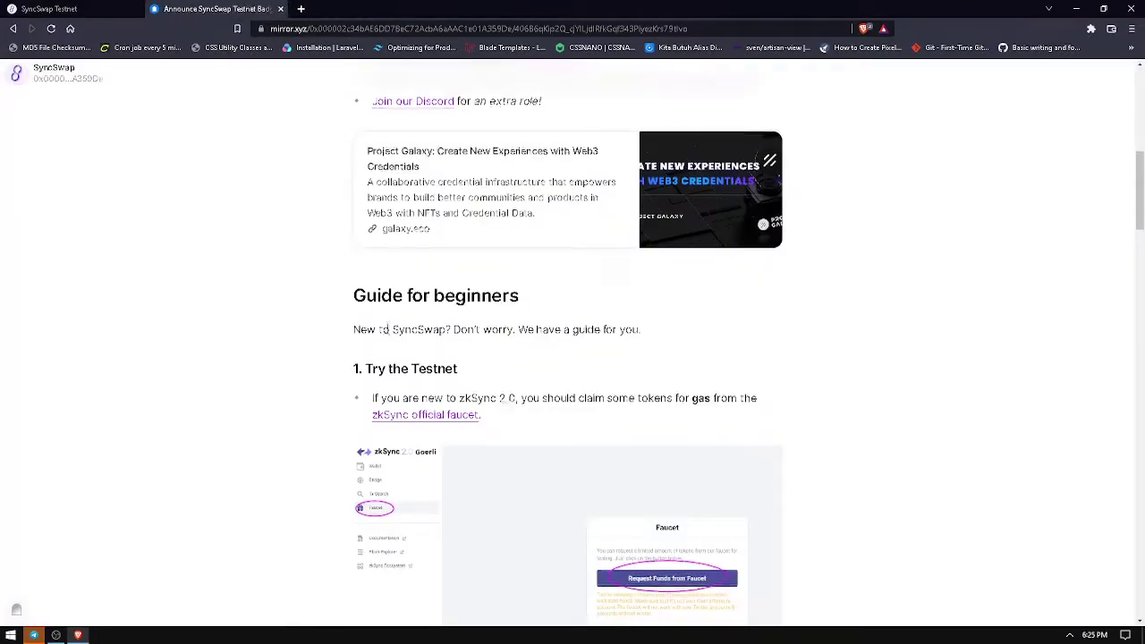
# Step: Read the beginner guide's testnet instructions on swapping and providing liquidity, comparing them with SyncSwap's Pool page
pyautogui.scroll(-3, 391, 323)
pyautogui.scroll(-2, 391, 323)
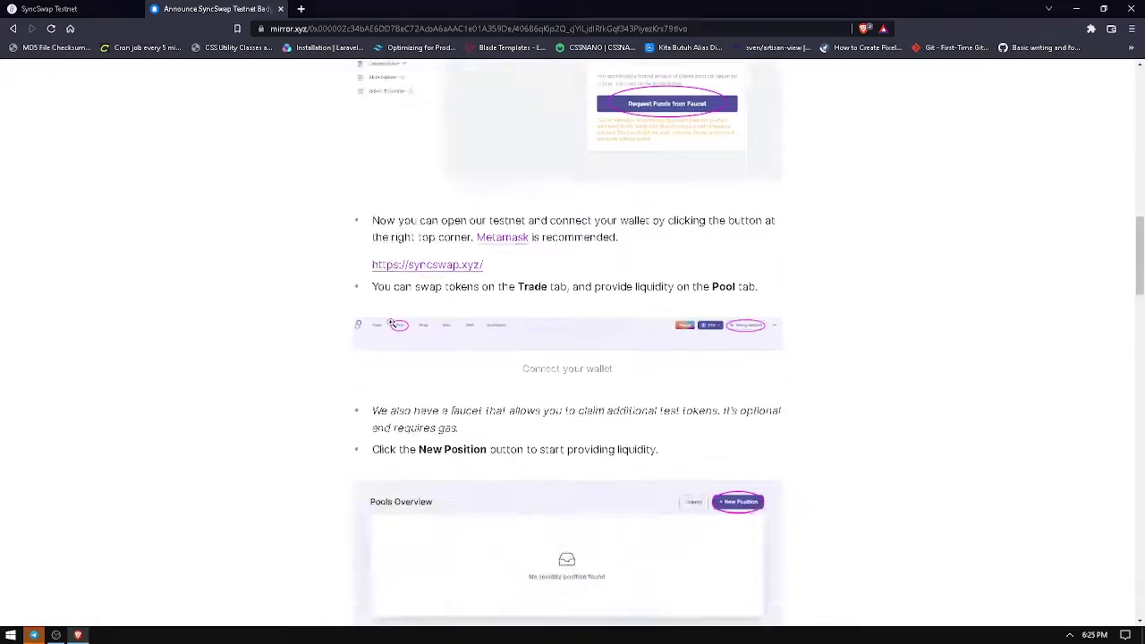
pyautogui.scroll(-3, 398, 325)
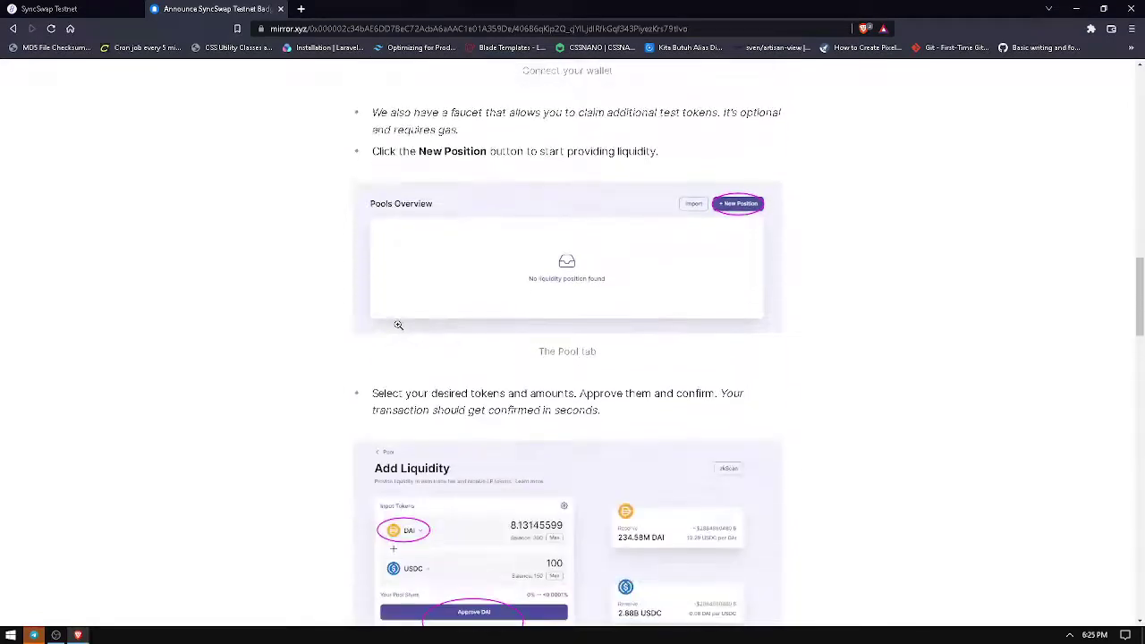
pyautogui.scroll(3, 400, 325)
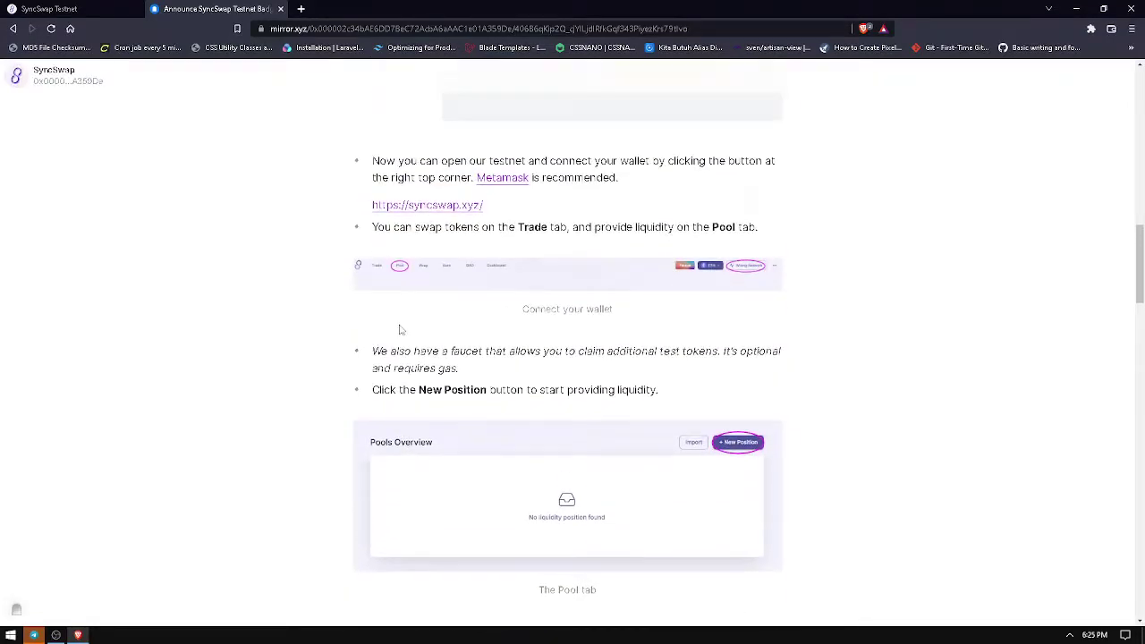
pyautogui.scroll(-1, 400, 330)
pyautogui.click(54, 9)
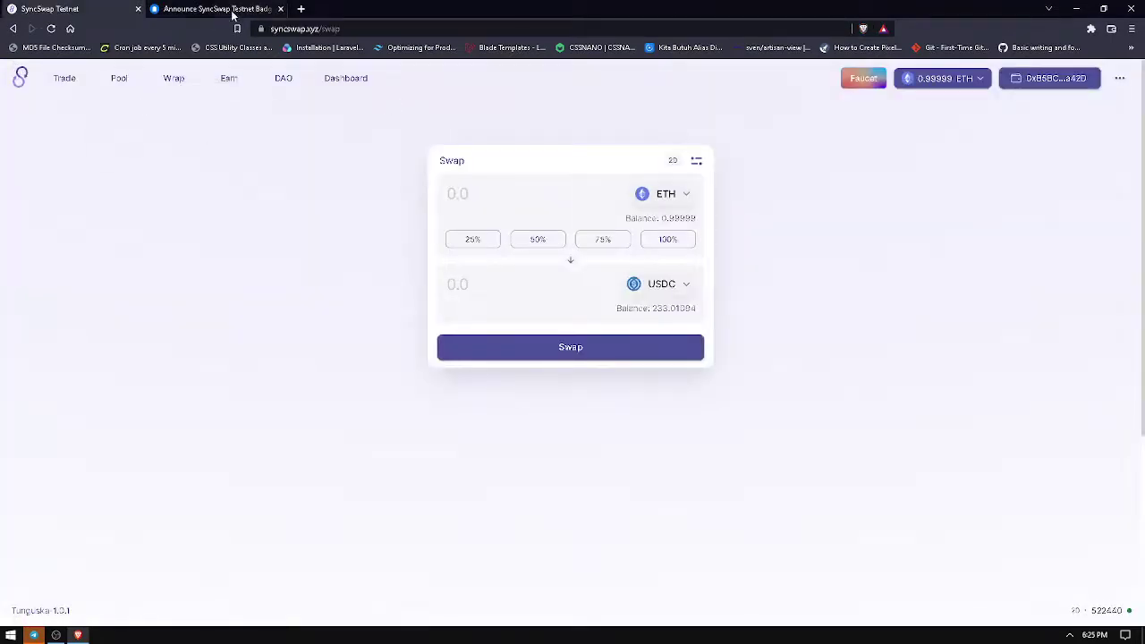
pyautogui.click(119, 79)
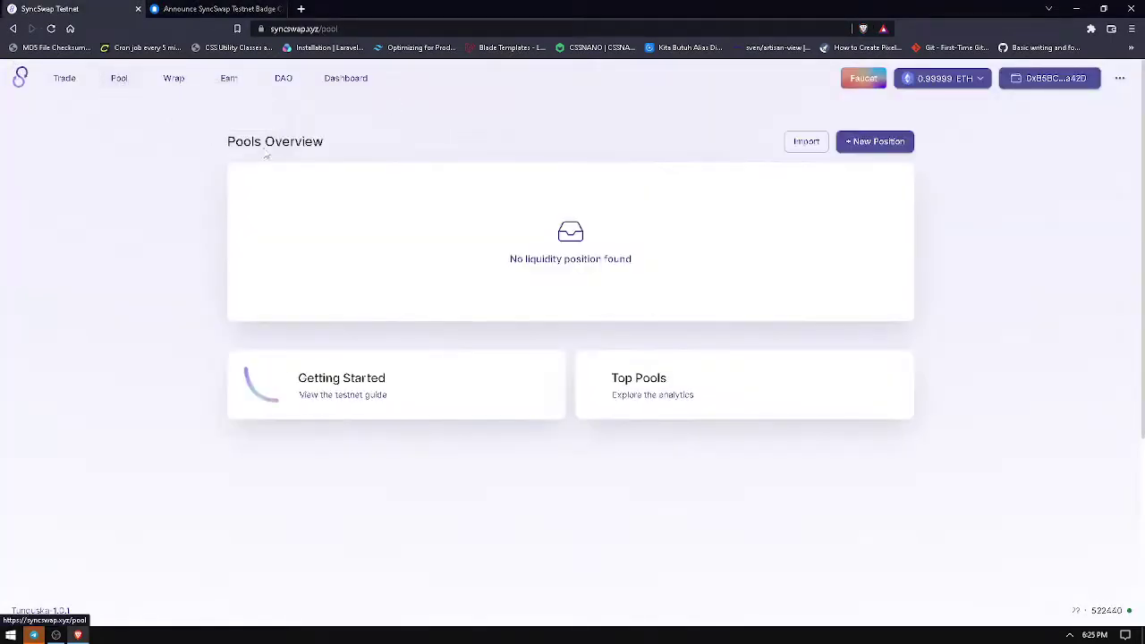
pyautogui.click(219, 9)
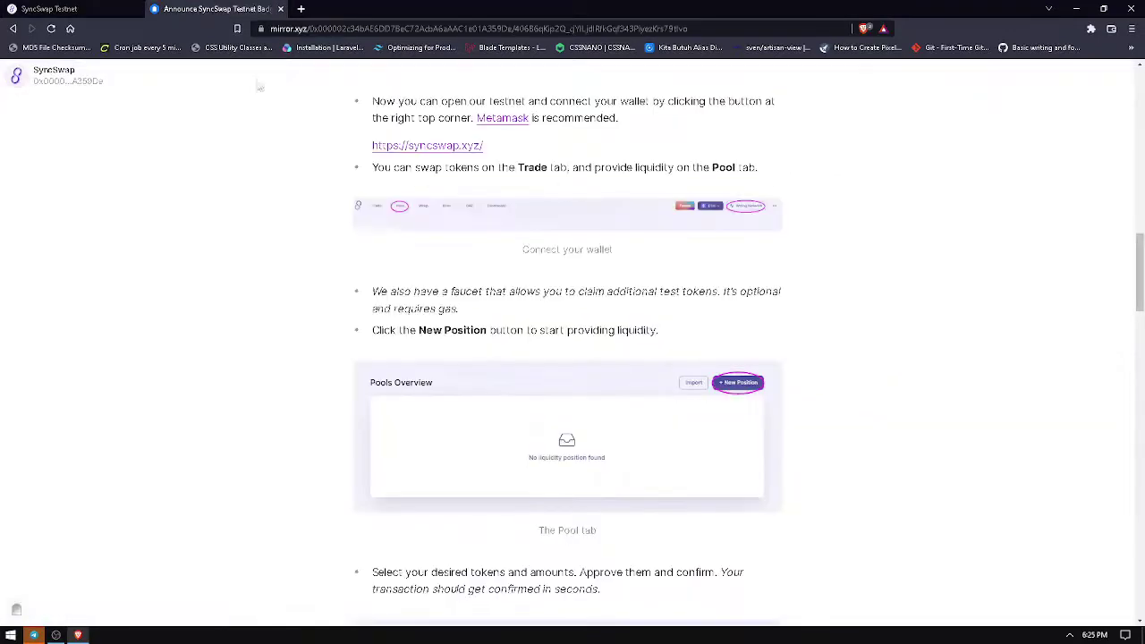
pyautogui.scroll(-3, 422, 278)
pyautogui.scroll(-3, 439, 291)
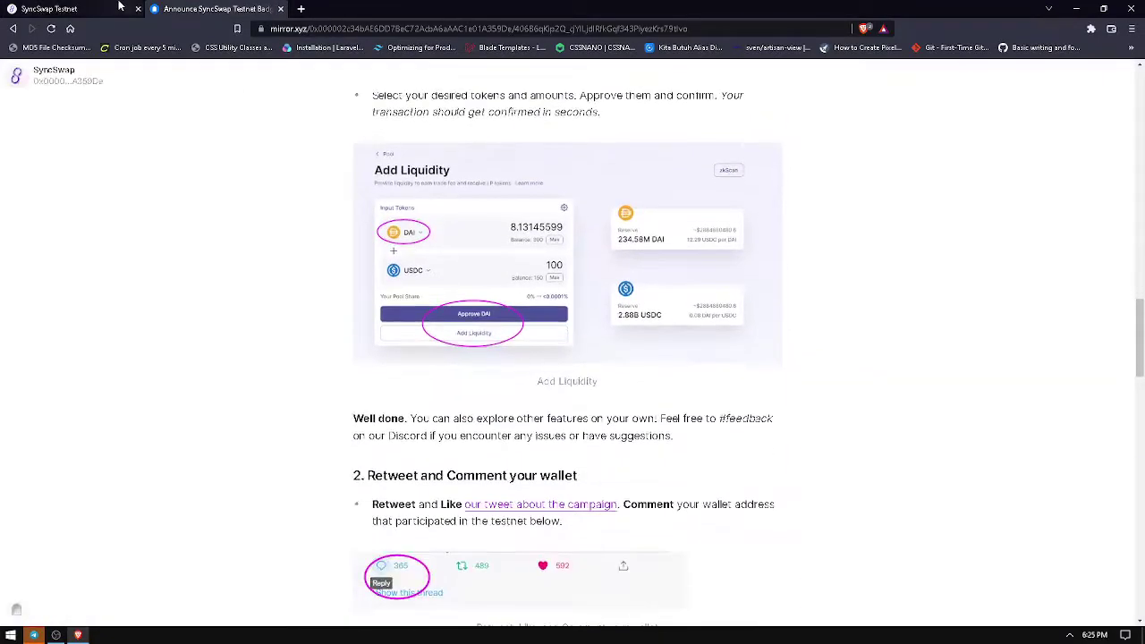
# Step: Look through SyncSwap's Trade, Dashboard, Wrap and Earn pages, expanding the details of the USDs, USDC/WETH and WETH/USDs pools
pyautogui.click(49, 9)
pyautogui.click(64, 79)
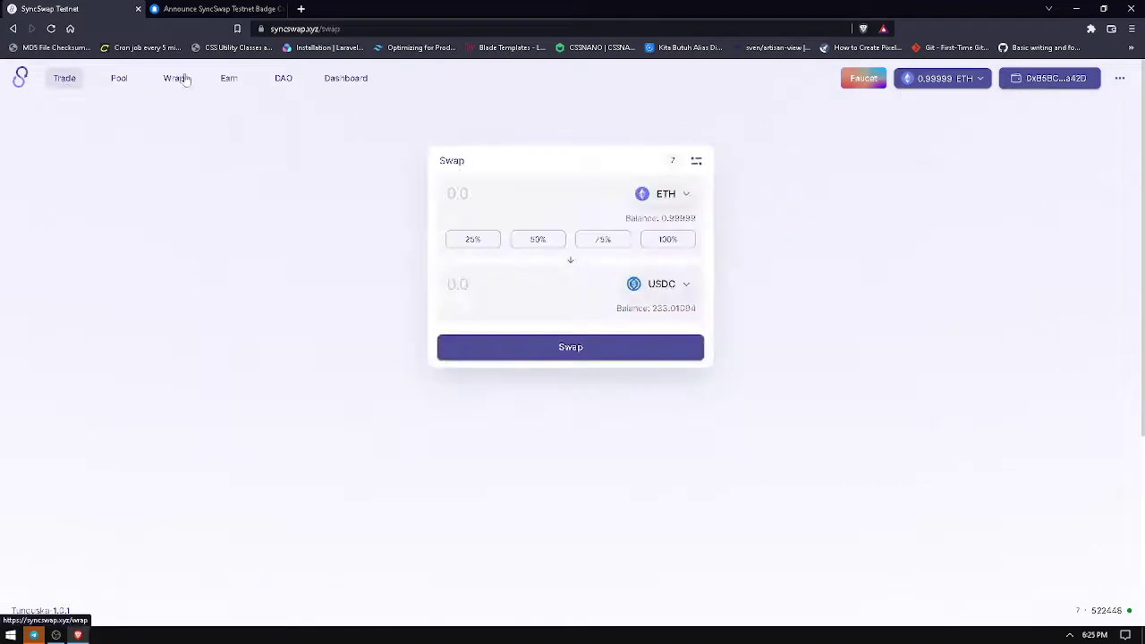
pyautogui.click(323, 78)
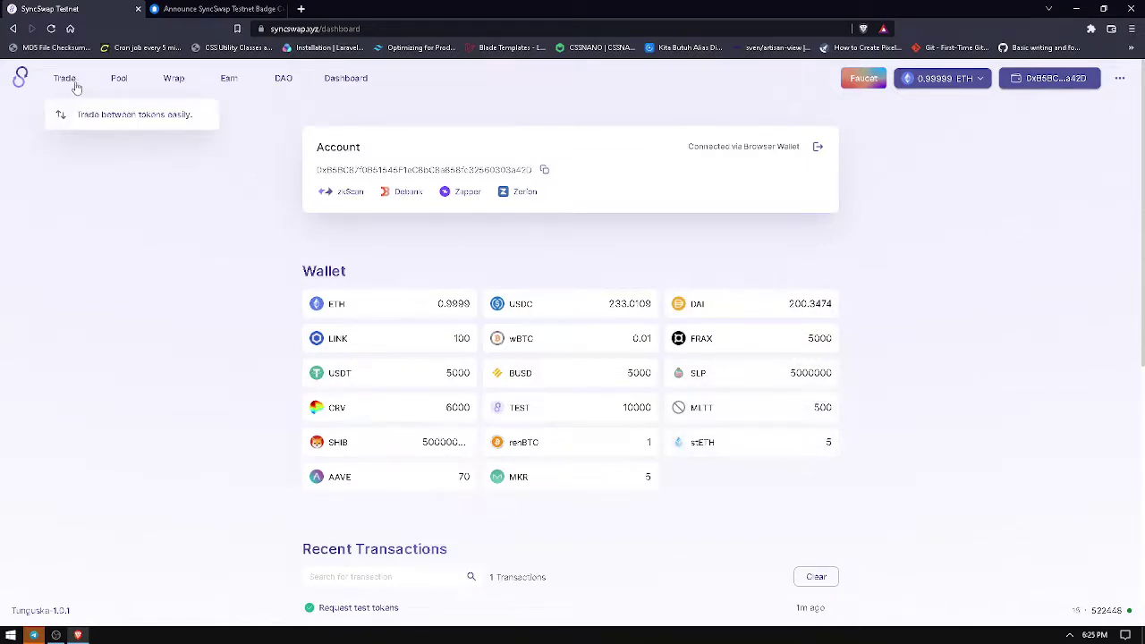
pyautogui.click(174, 79)
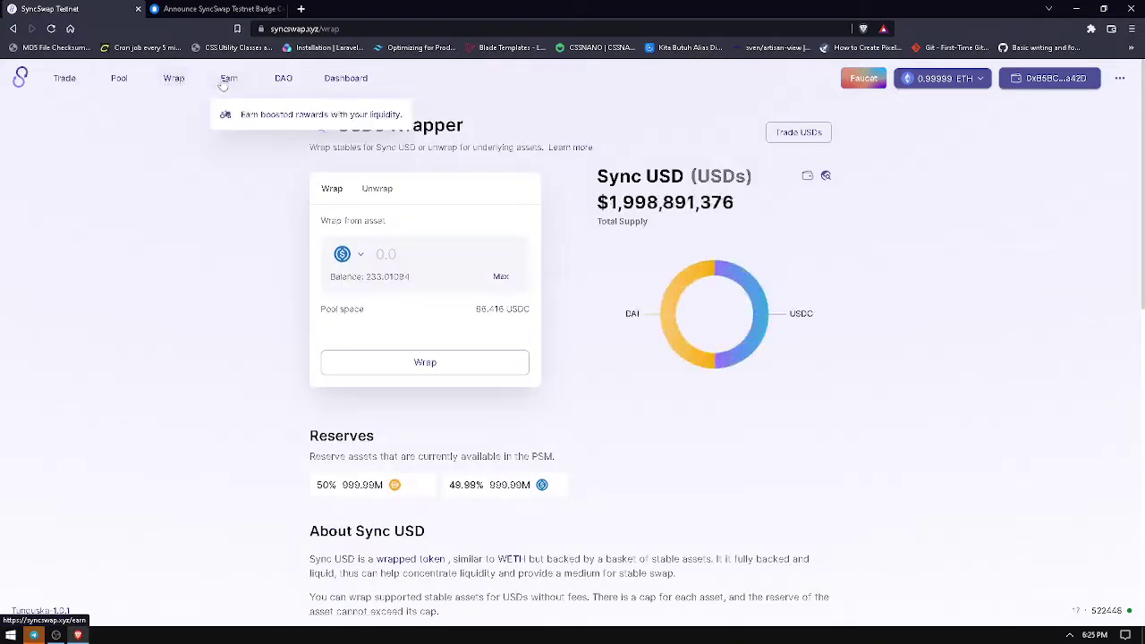
pyautogui.click(228, 79)
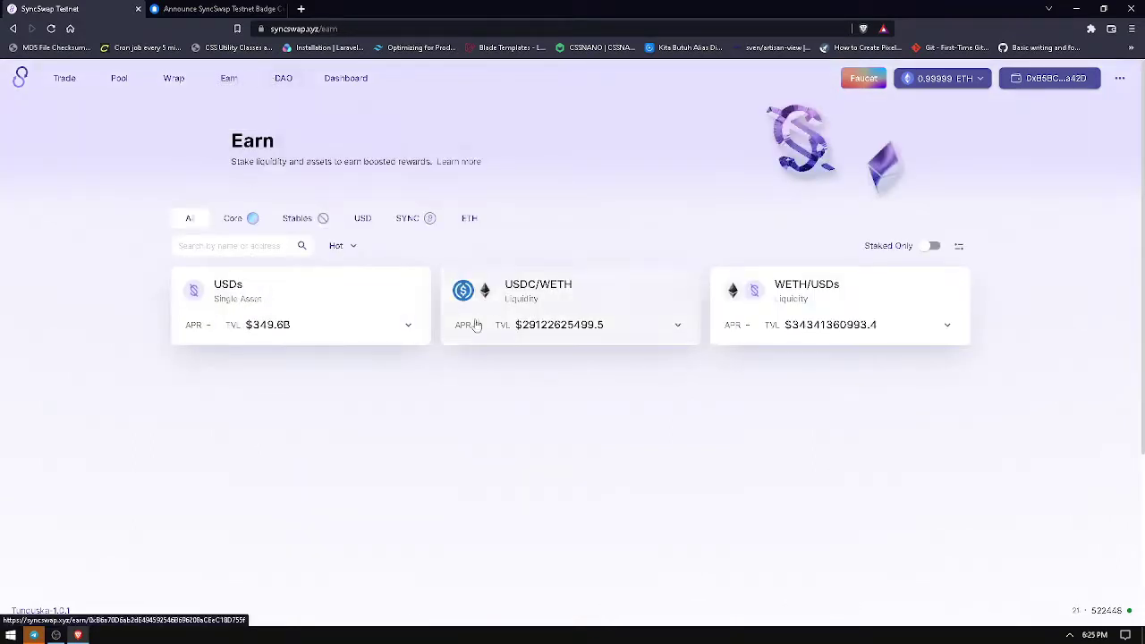
pyautogui.click(678, 326)
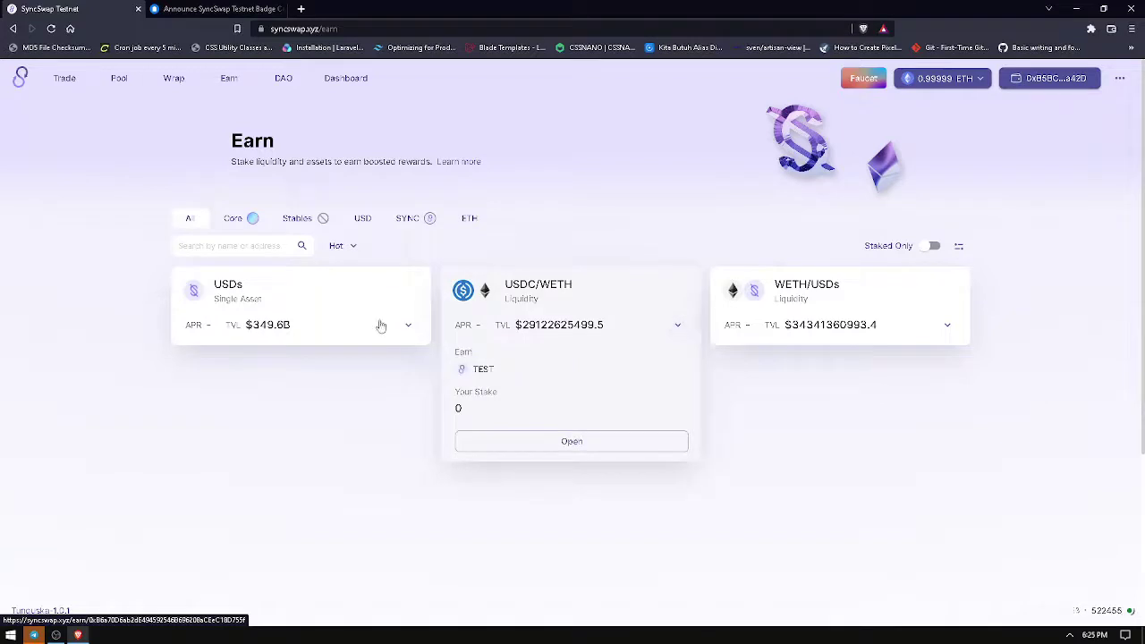
pyautogui.click(407, 326)
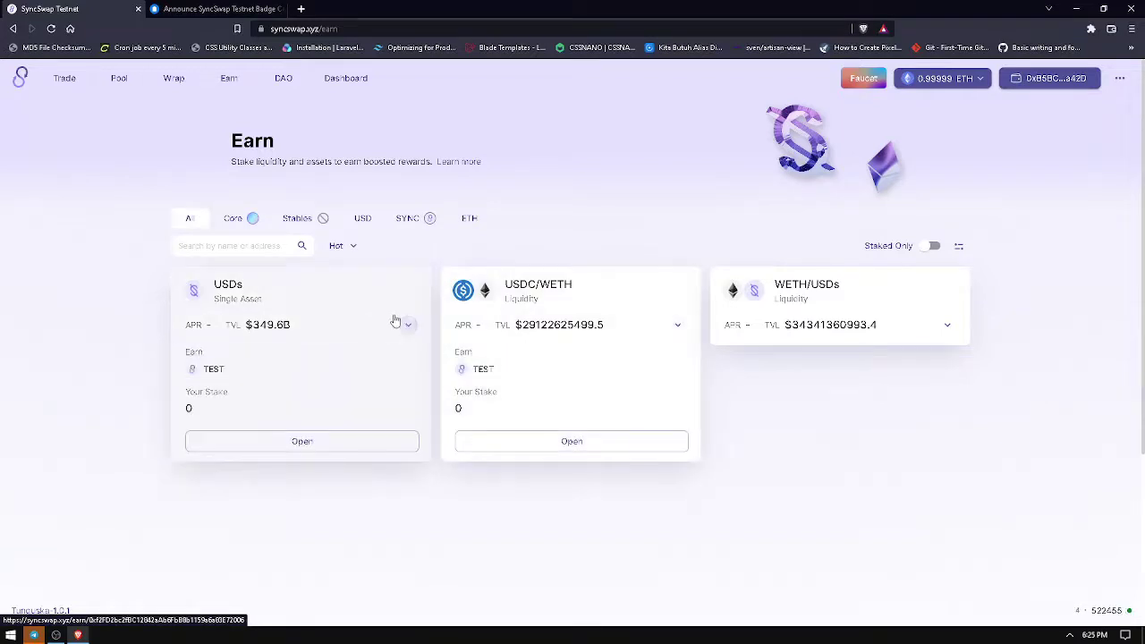
pyautogui.click(949, 326)
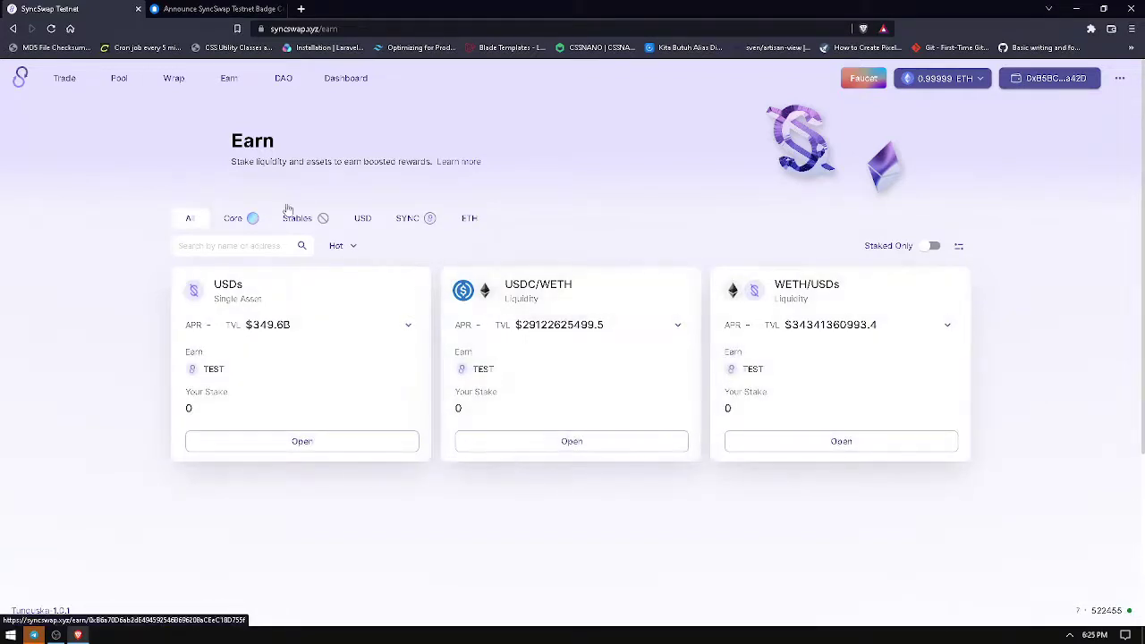
# Step: On the Trade page, set DAI as the token to swap from and choose the token to receive, checking against the guide
pyautogui.click(64, 79)
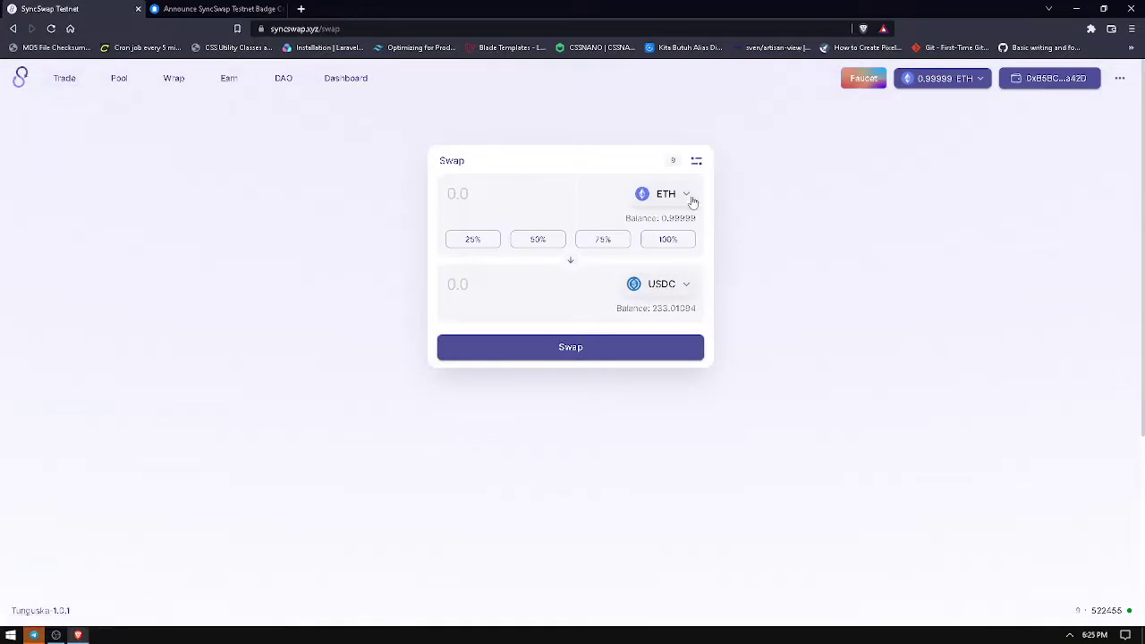
pyautogui.click(219, 9)
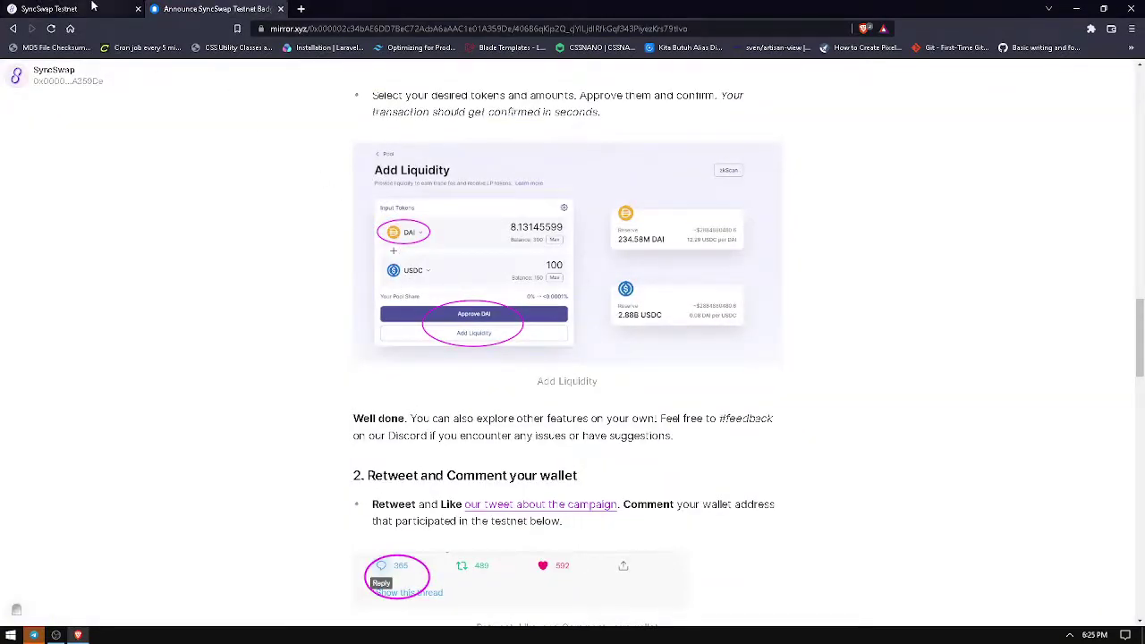
pyautogui.click(49, 9)
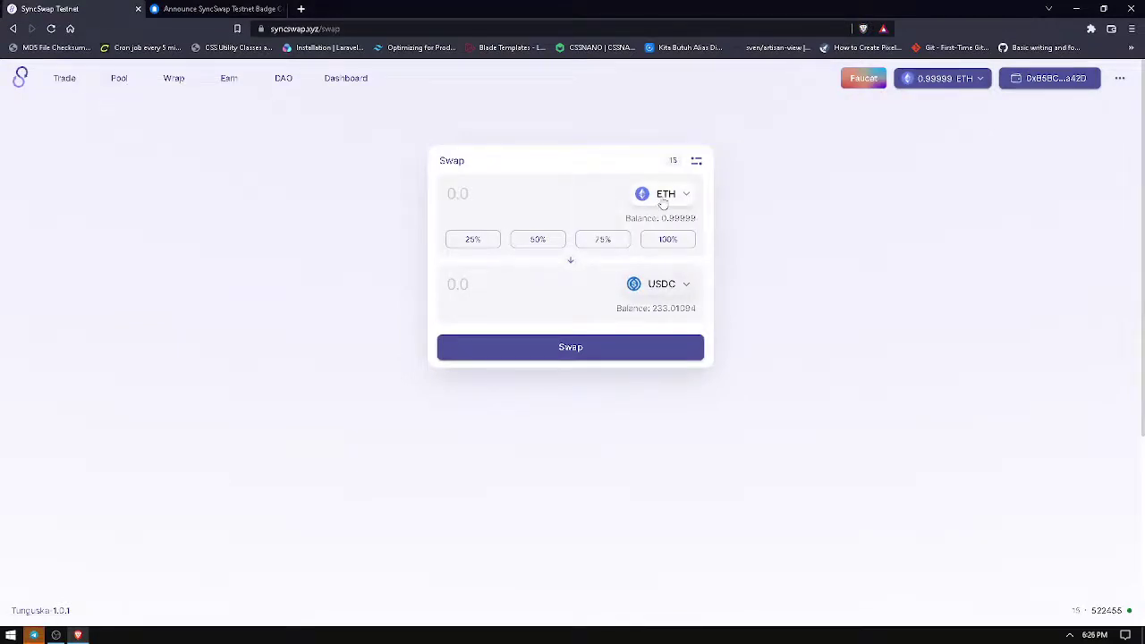
pyautogui.click(659, 200)
pyautogui.click(516, 419)
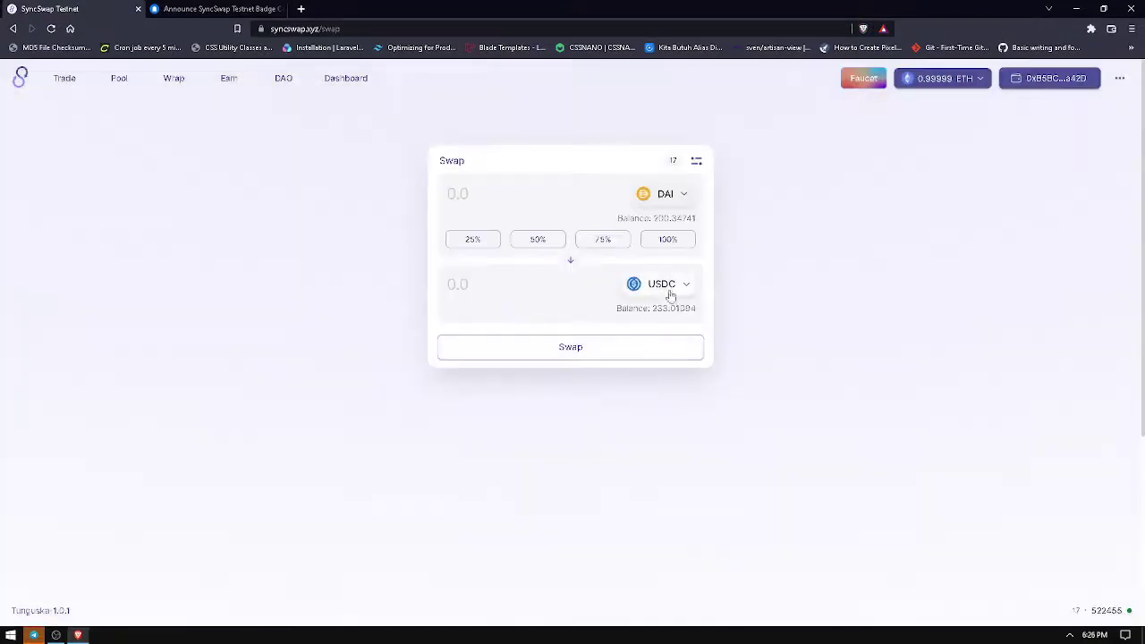
pyautogui.click(662, 285)
pyautogui.click(511, 330)
pyautogui.hotkey('ctrl', 'Tab')
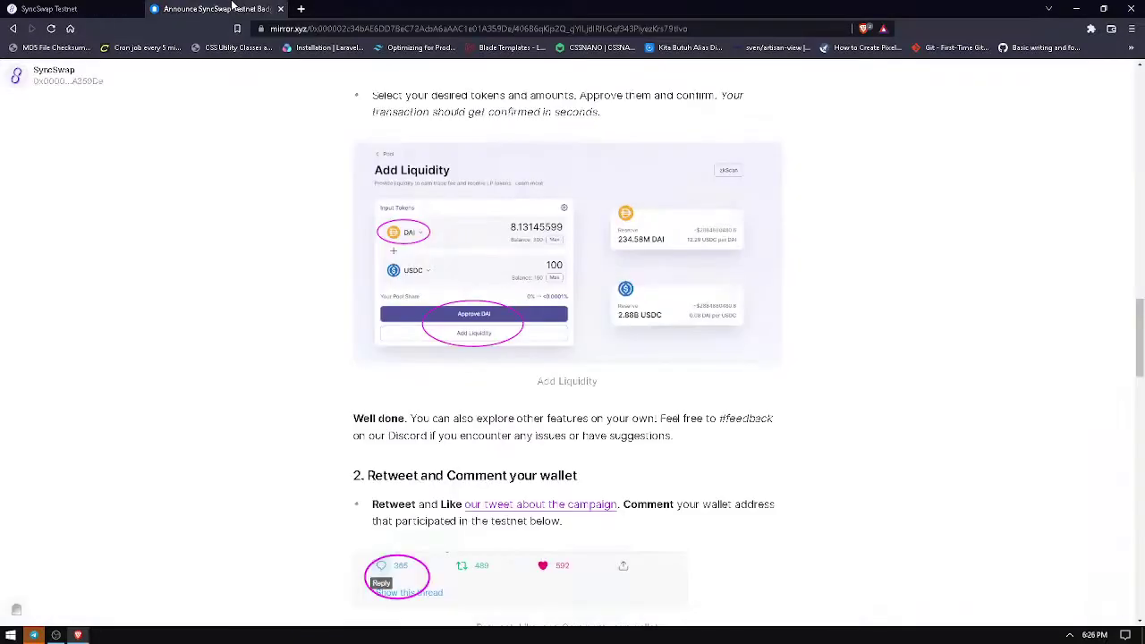
# Step: Choose USDC as the token to receive and set the amount to swap to 1 DAI
pyautogui.hotkey('ctrl', 'shift', 'Tab')
pyautogui.click(662, 284)
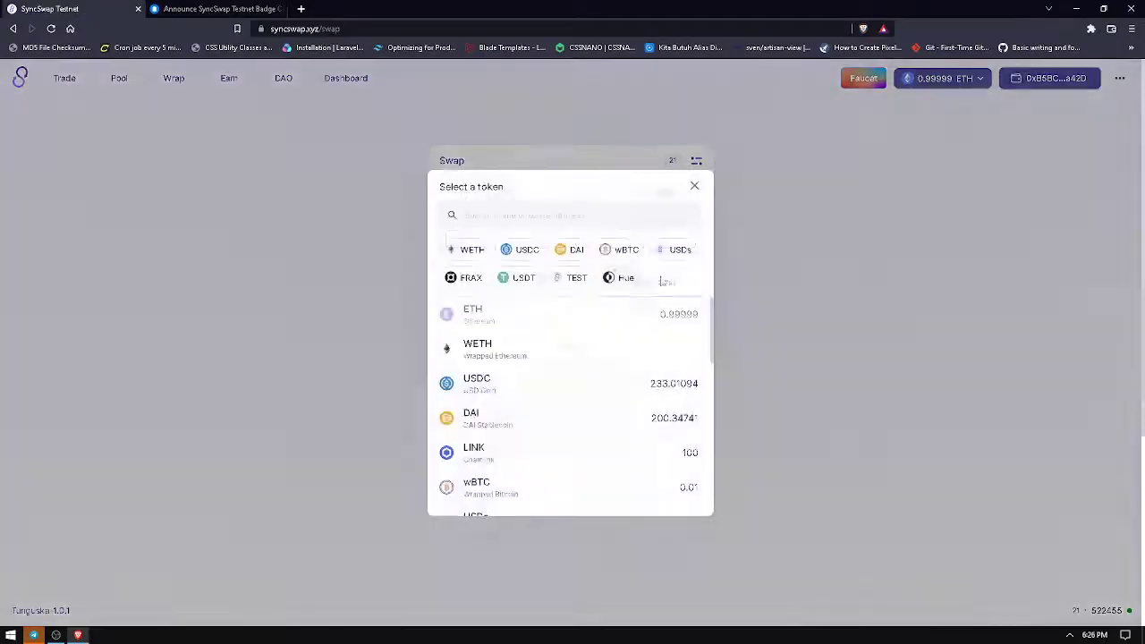
pyautogui.click(522, 388)
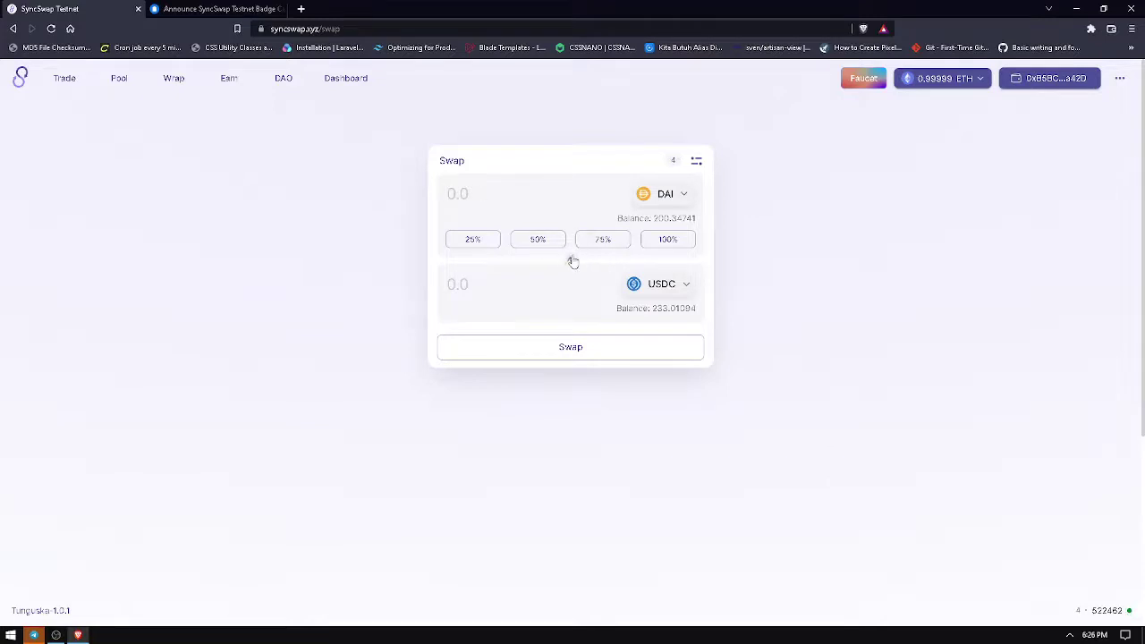
pyautogui.click(456, 201)
pyautogui.write('1')
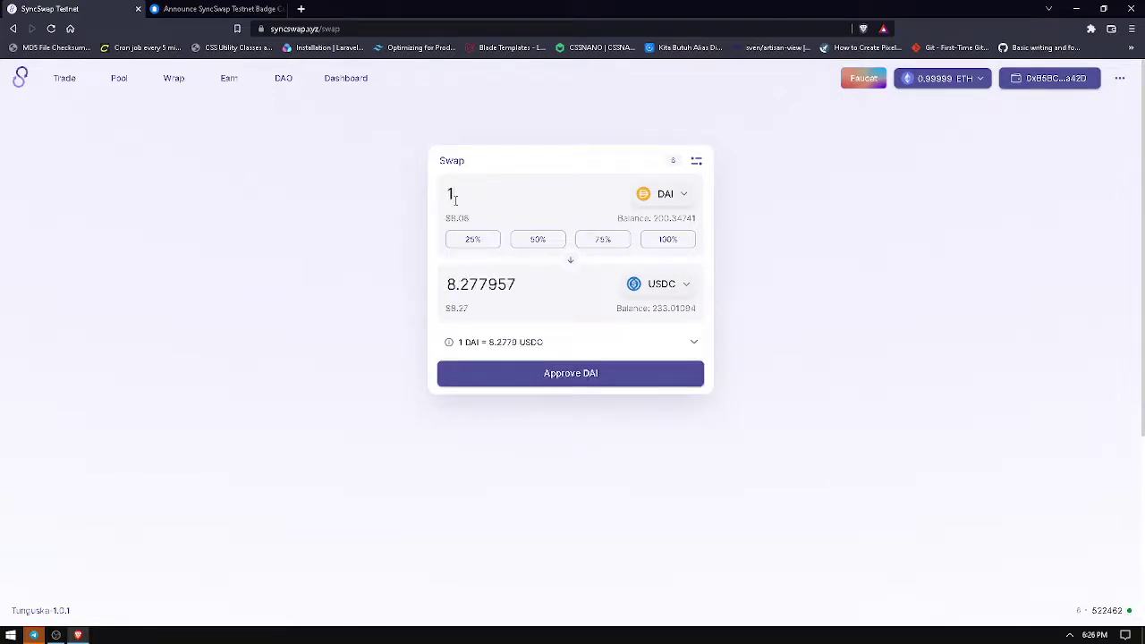
pyautogui.write('00')
pyautogui.press('BackSpace')
pyautogui.press('BackSpace')
# Step: Approve DAI for swapping and confirm the access permission in the MetaMask wallet
pyautogui.click(539, 373)
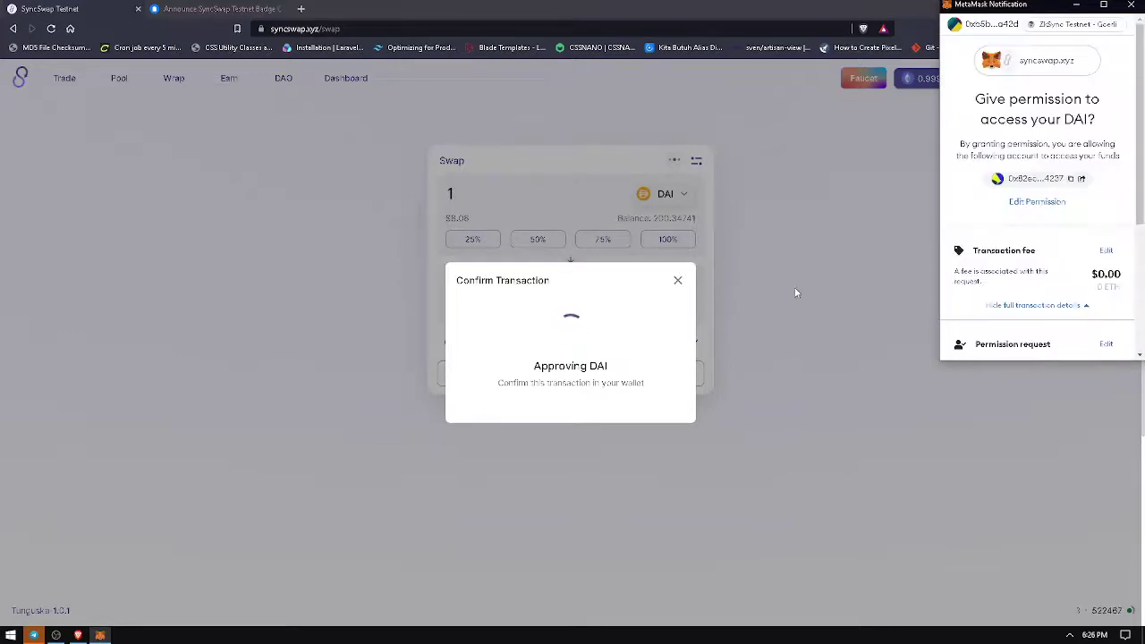
pyautogui.scroll(-3, 1040, 224)
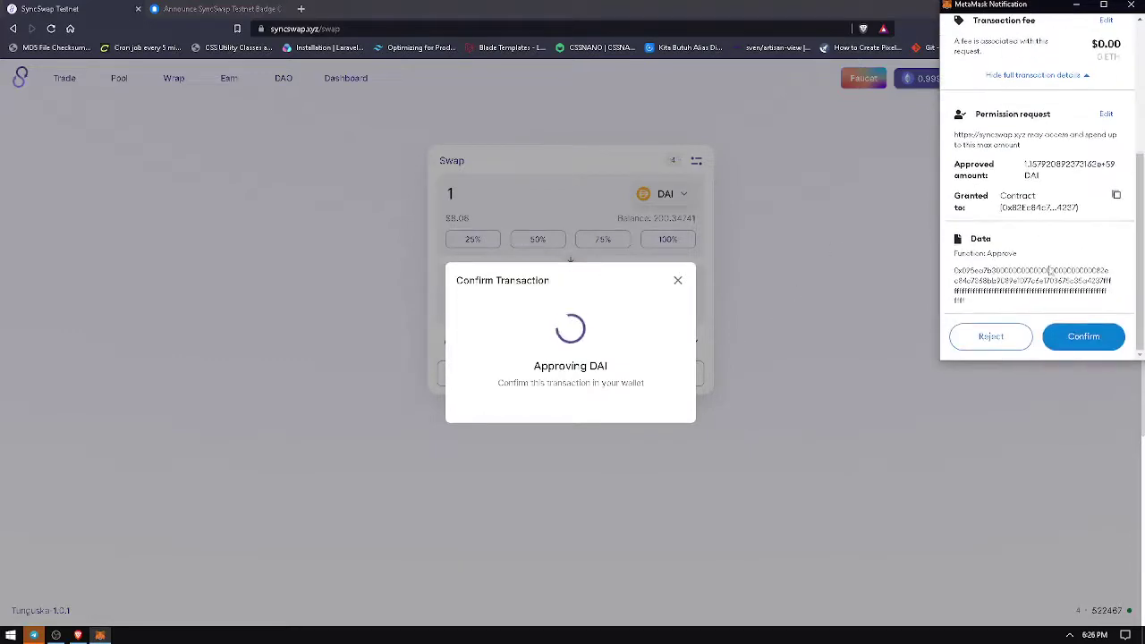
pyautogui.click(1069, 335)
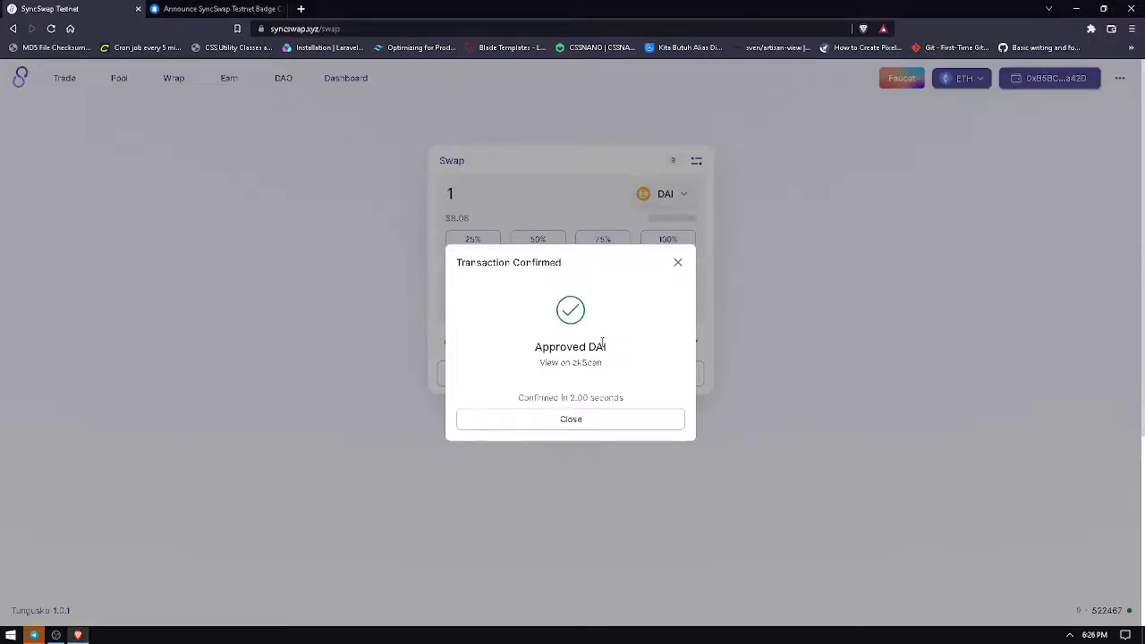
pyautogui.click(578, 422)
pyautogui.click(1121, 79)
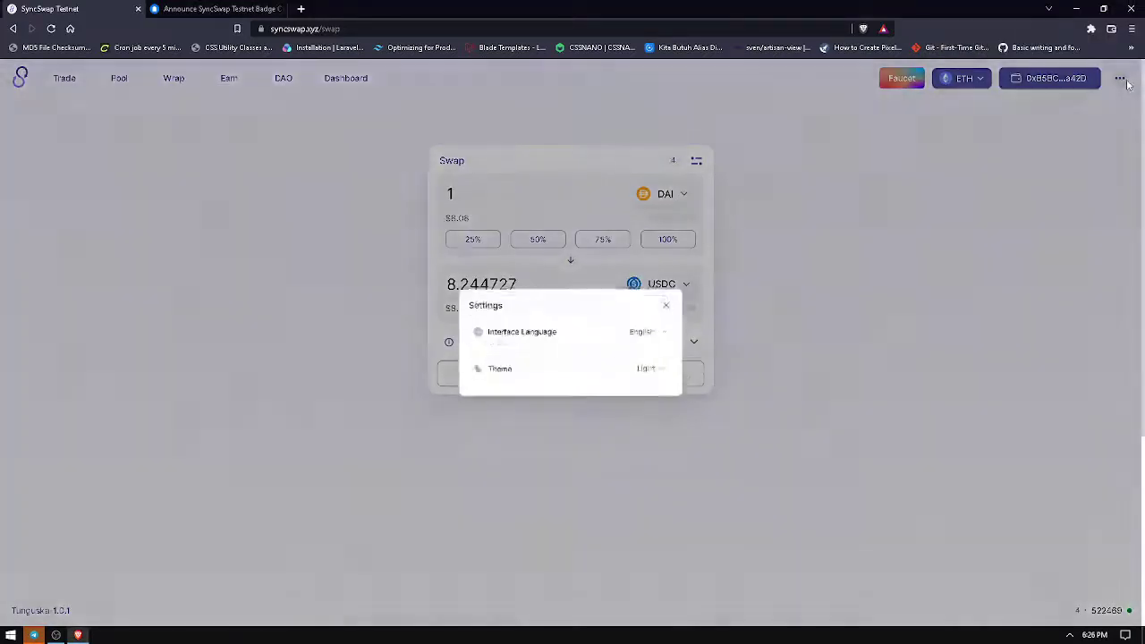
pyautogui.click(677, 307)
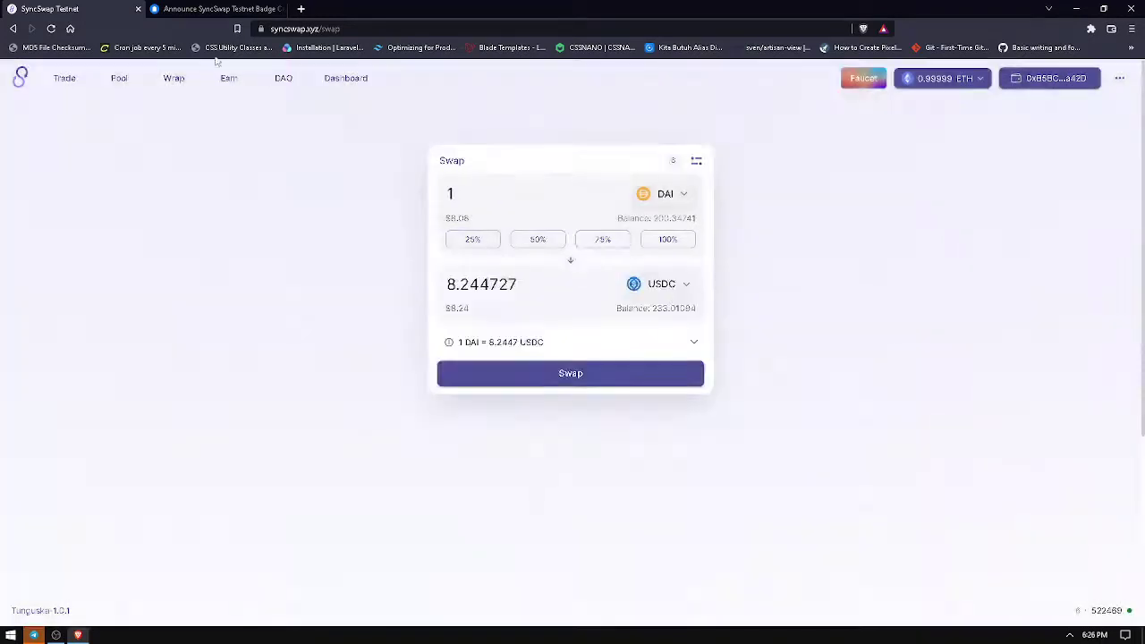
# Step: Start a new liquidity position on the Pool page with DAI and USDC as the input tokens
pyautogui.click(117, 78)
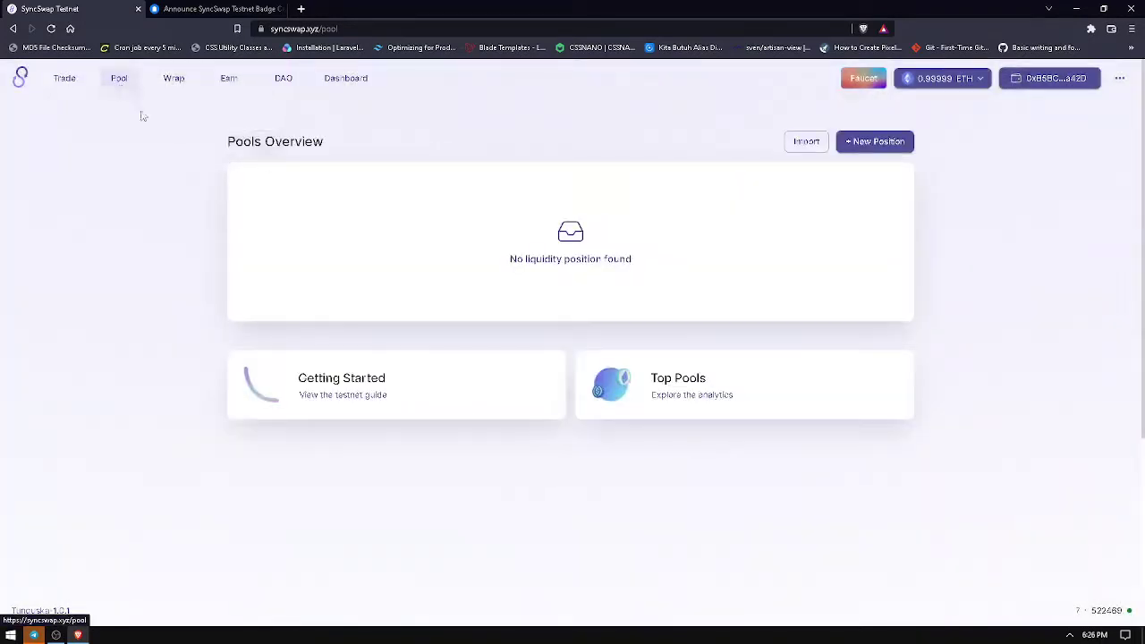
pyautogui.click(867, 144)
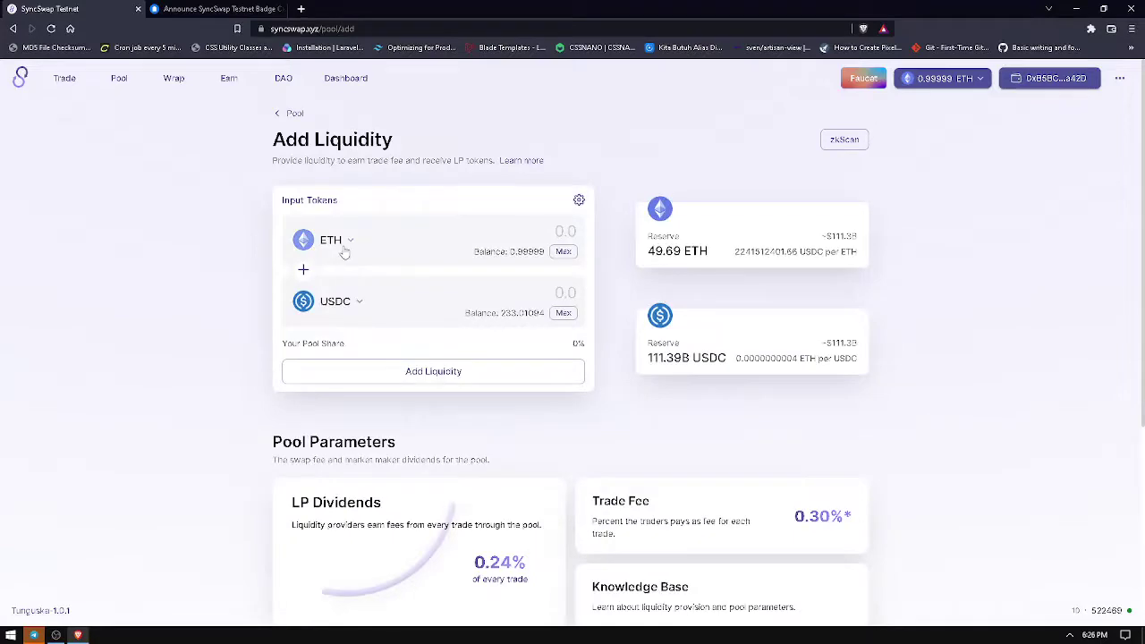
pyautogui.click(344, 250)
pyautogui.click(527, 420)
pyautogui.click(339, 310)
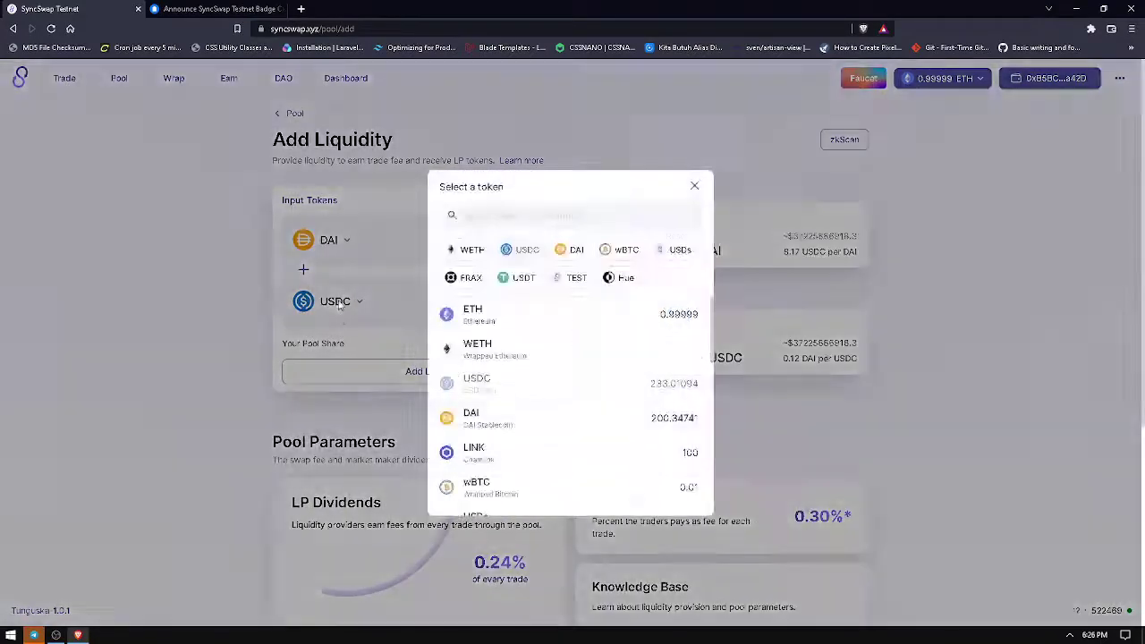
pyautogui.click(332, 286)
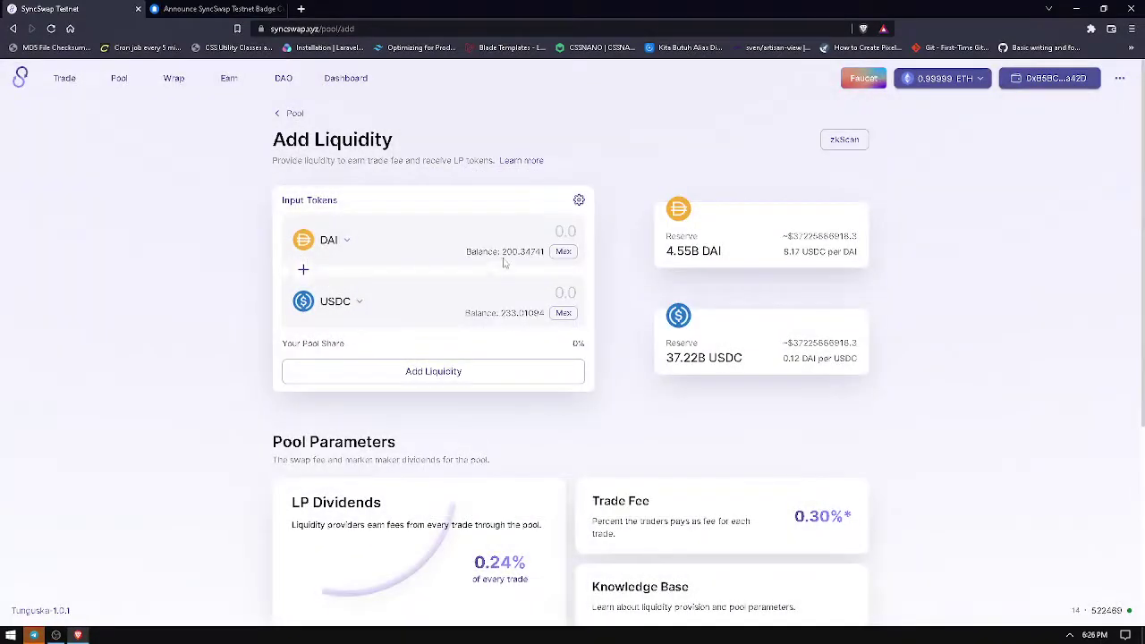
# Step: Try the maximum balance and amounts such as 150 and 120 DAI for the liquidity position, then clear the amount
pyautogui.click(564, 252)
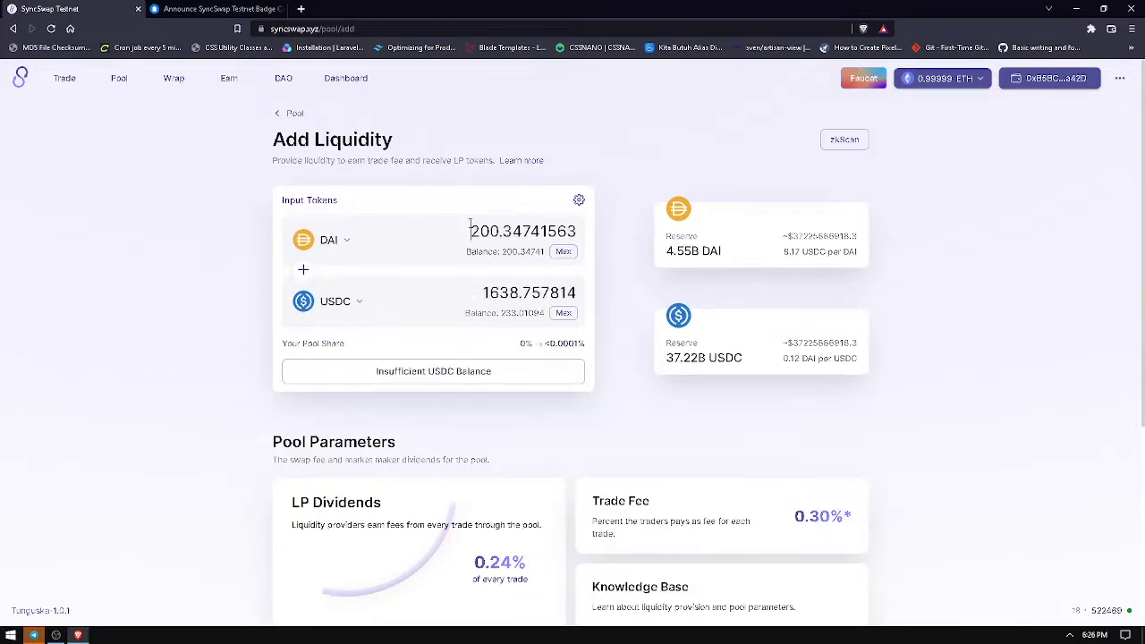
pyautogui.moveTo(470, 231); pyautogui.dragTo(598, 224)
pyautogui.write('150')
pyautogui.press('BackSpace')
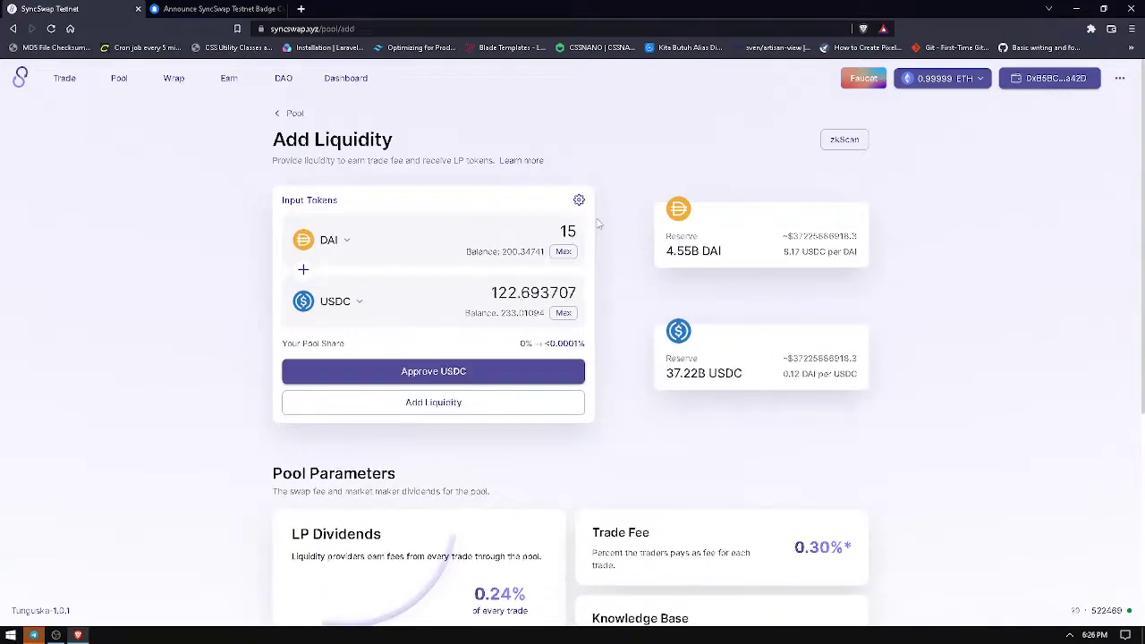
pyautogui.press('BackSpace')
pyautogui.write('0')
pyautogui.press('BackSpace')
pyautogui.press('BackSpace')
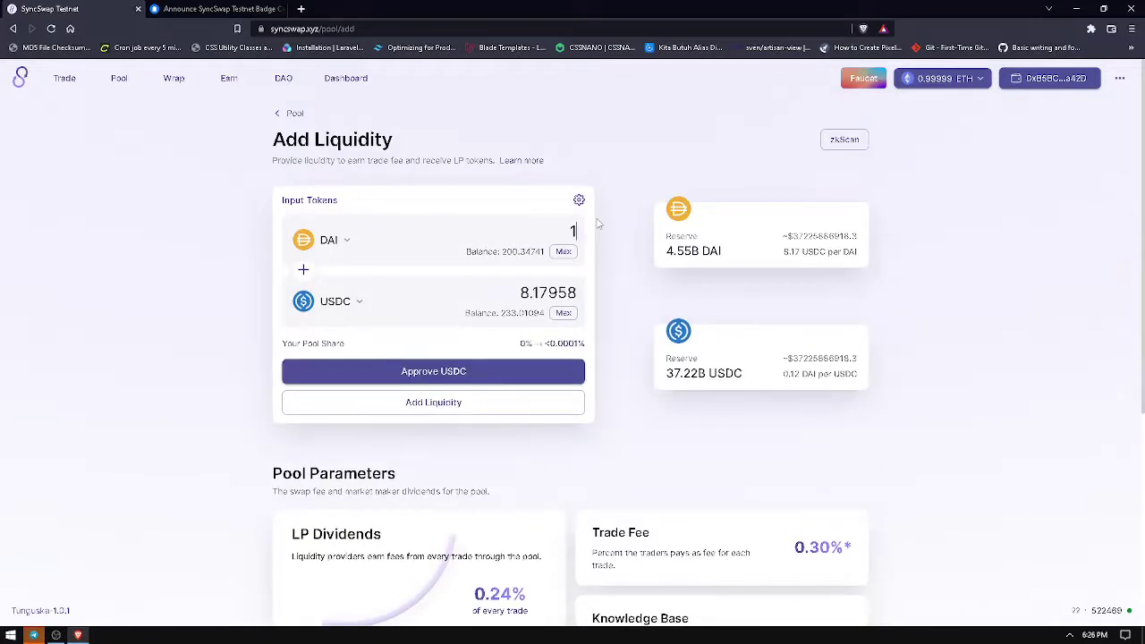
pyautogui.write('20')
pyautogui.press('BackSpace')
pyautogui.press('BackSpace')
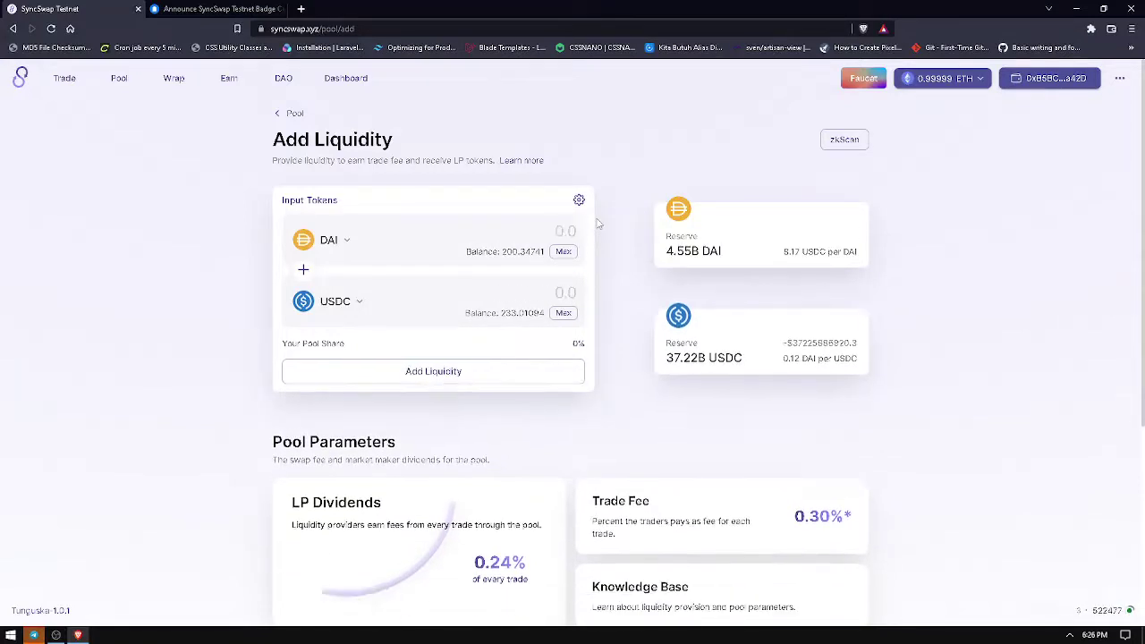
# Step: Set the DAI amount of the liquidity position to 25
pyautogui.write('30')
pyautogui.press('BackSpace')
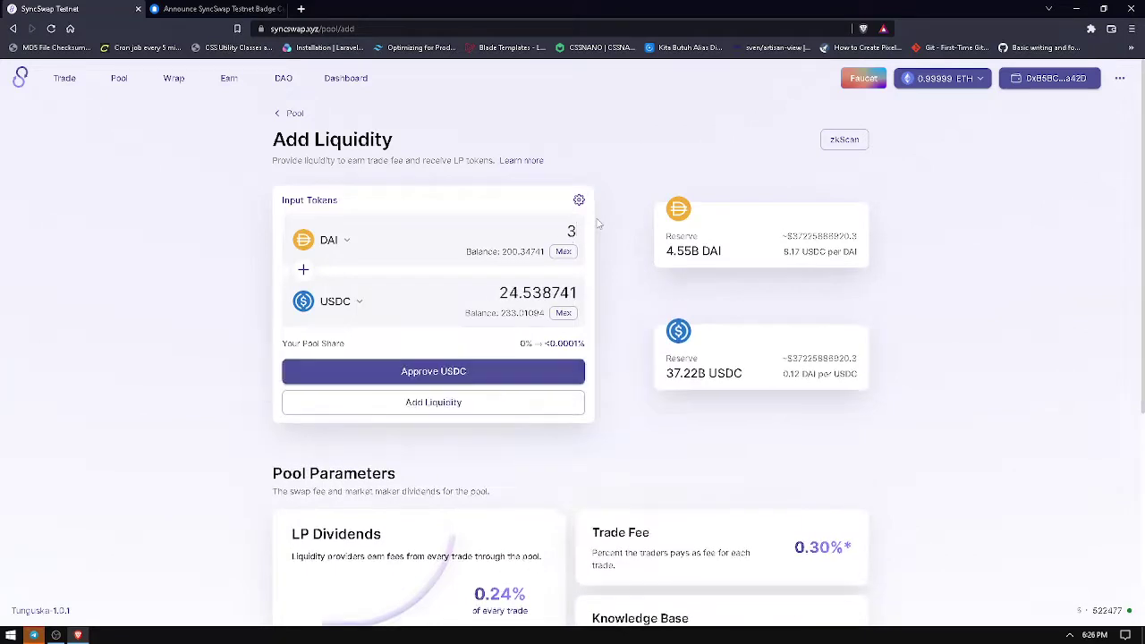
pyautogui.press('BackSpace')
pyautogui.write('25')
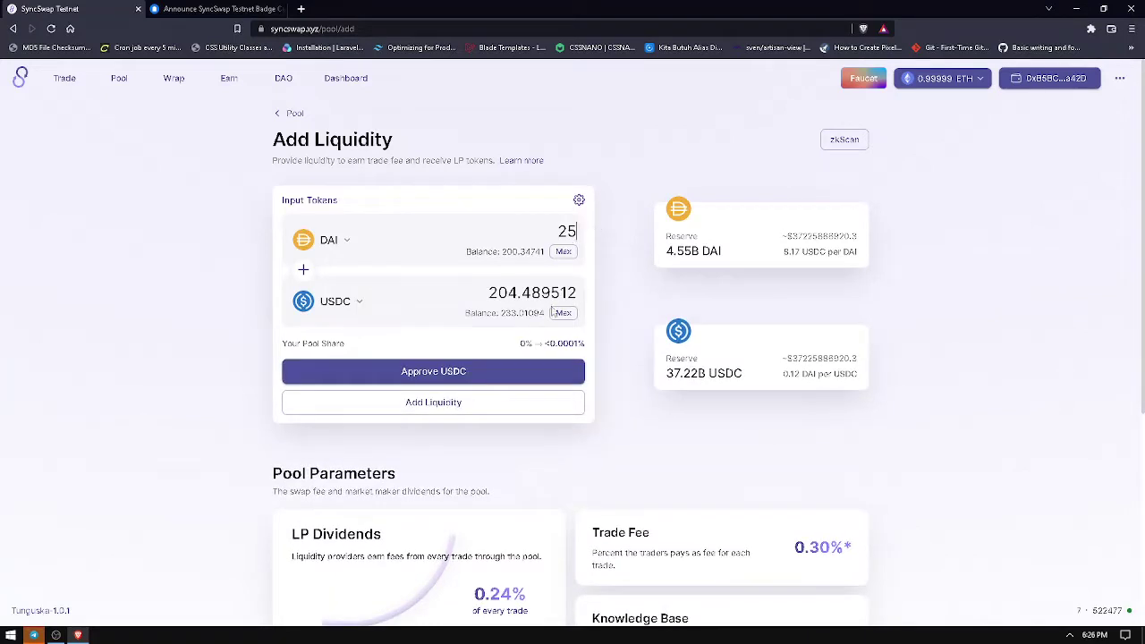
# Step: Approve USDC for the liquidity pool and confirm the access permission in the MetaMask wallet
pyautogui.click(464, 369)
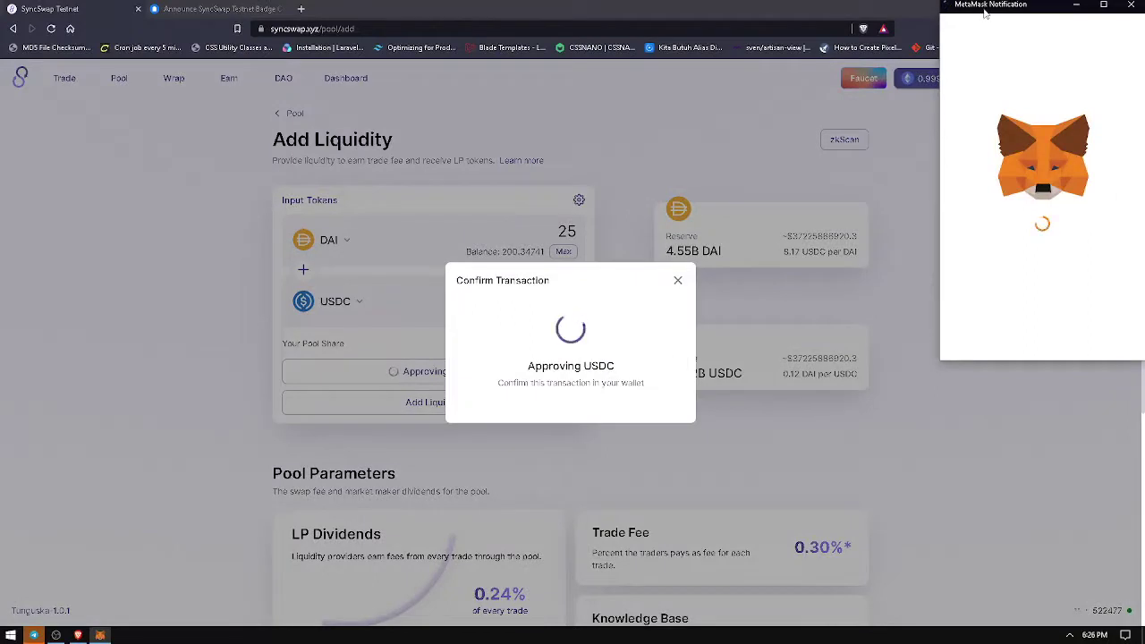
pyautogui.moveTo(989, 16); pyautogui.dragTo(753, 117)
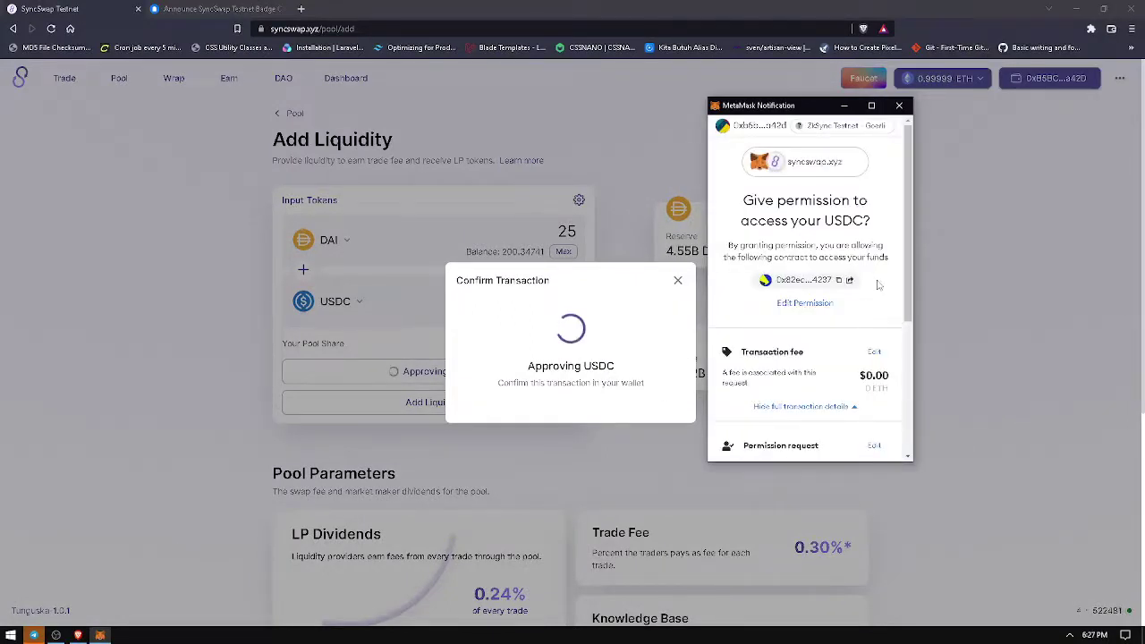
pyautogui.scroll(-3, 876, 341)
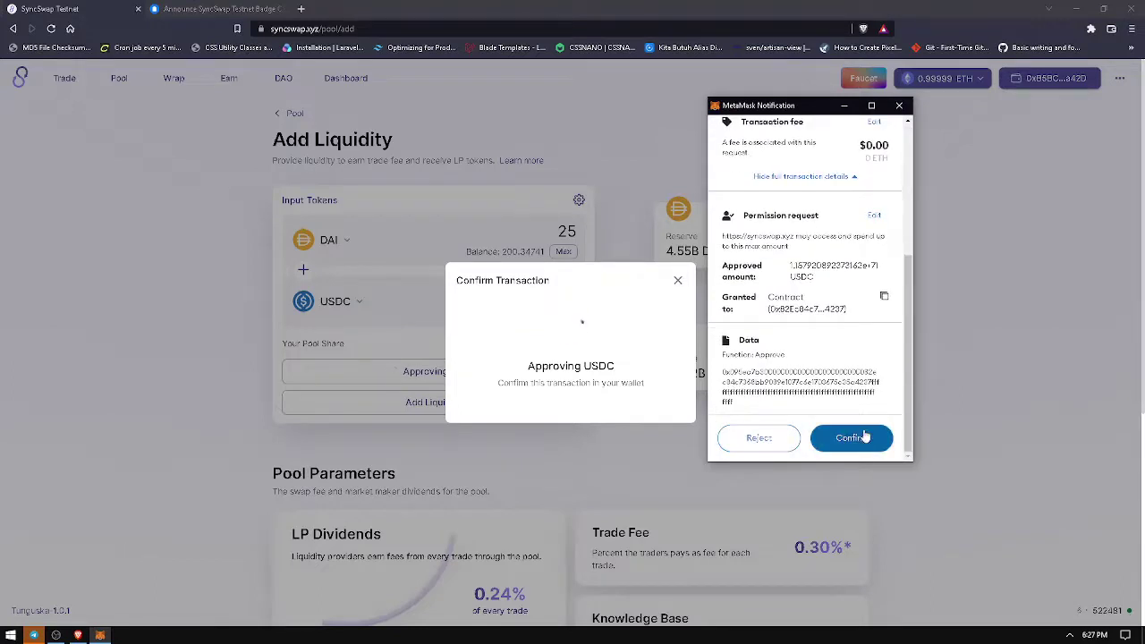
pyautogui.click(866, 436)
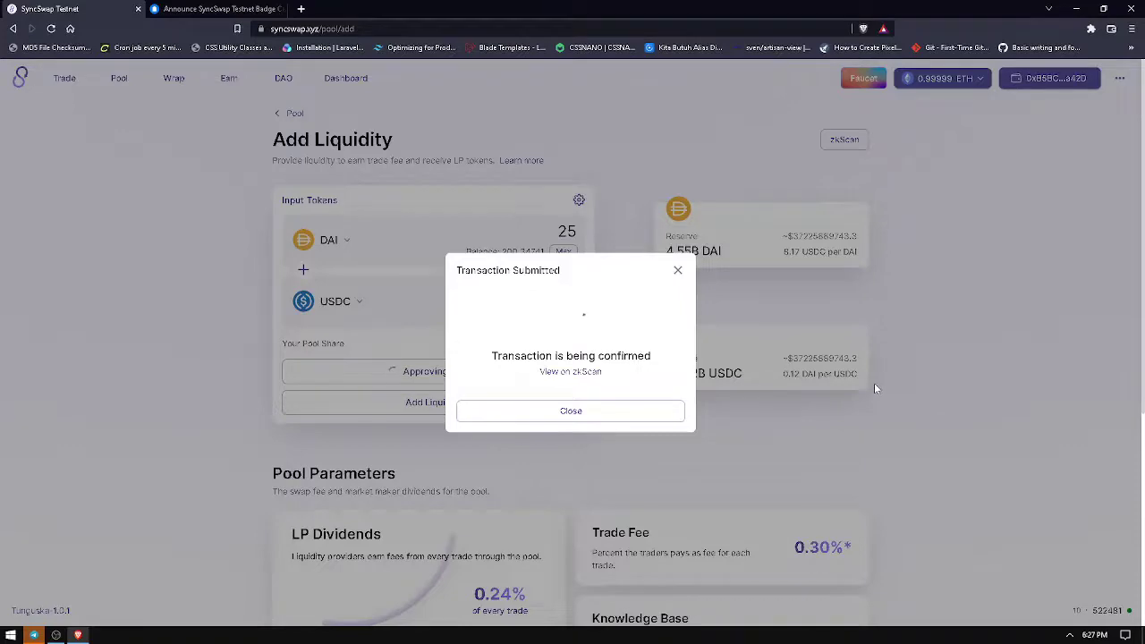
pyautogui.click(629, 417)
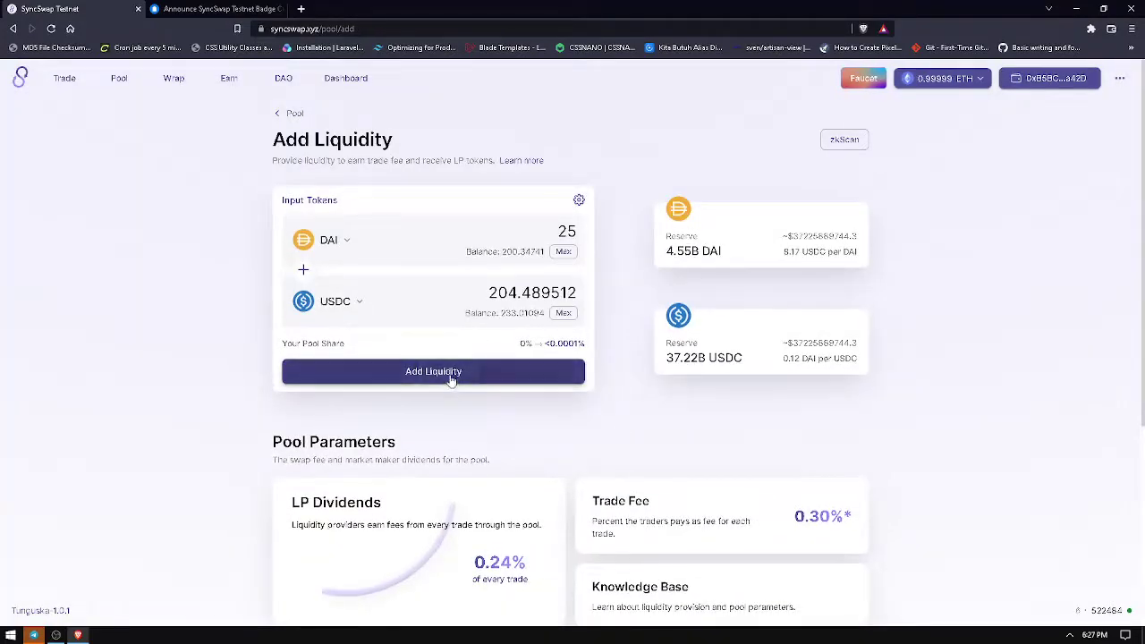
# Step: Add the 25 DAI and USDC liquidity, confirming it in MetaMask, and expand the USDC/DAI position in the pools overview
pyautogui.click(452, 376)
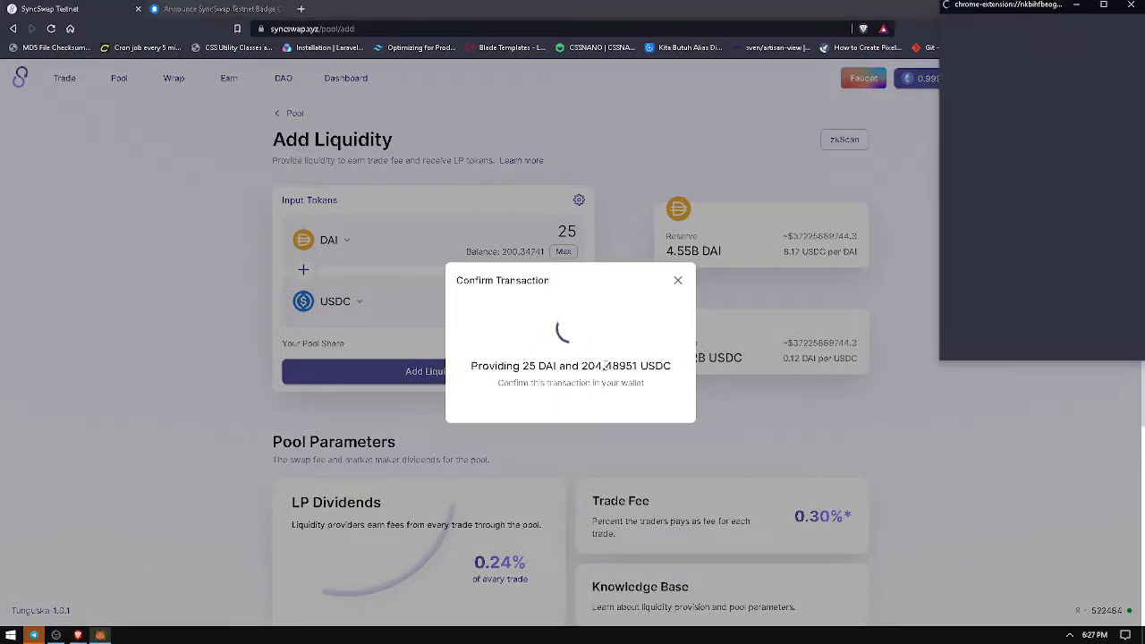
pyautogui.moveTo(975, 5); pyautogui.dragTo(744, 119)
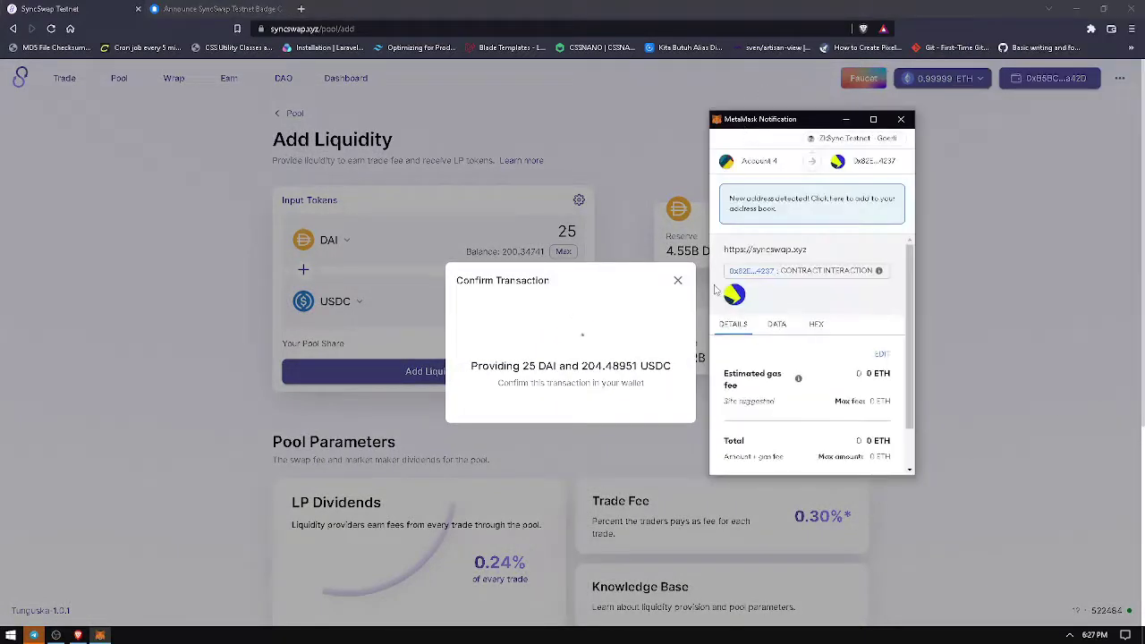
pyautogui.scroll(-2, 832, 410)
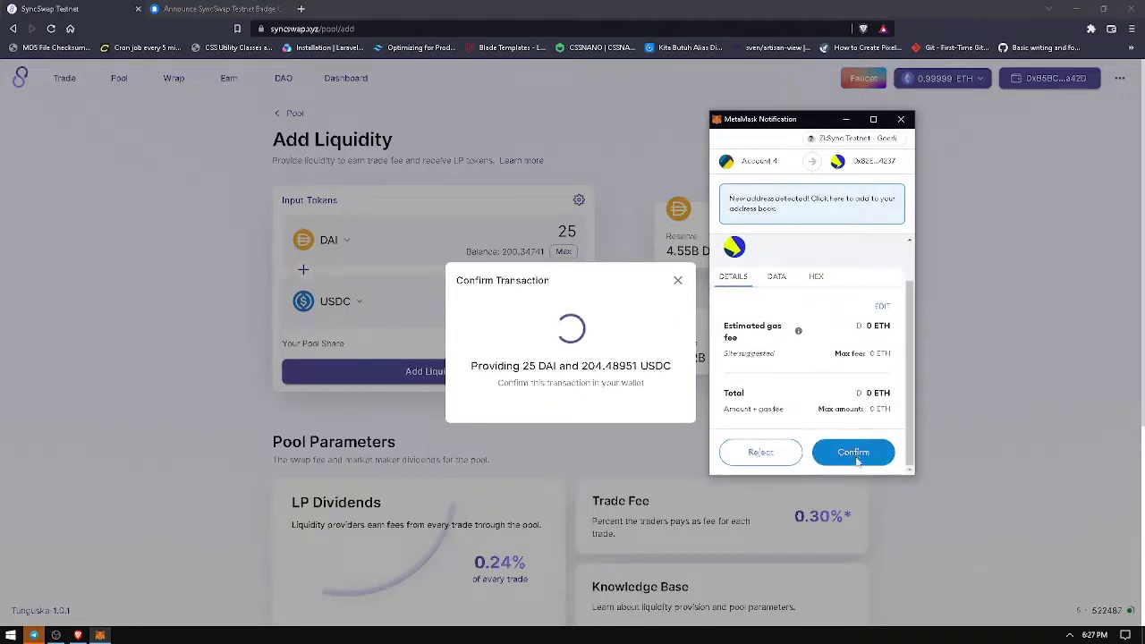
pyautogui.click(852, 456)
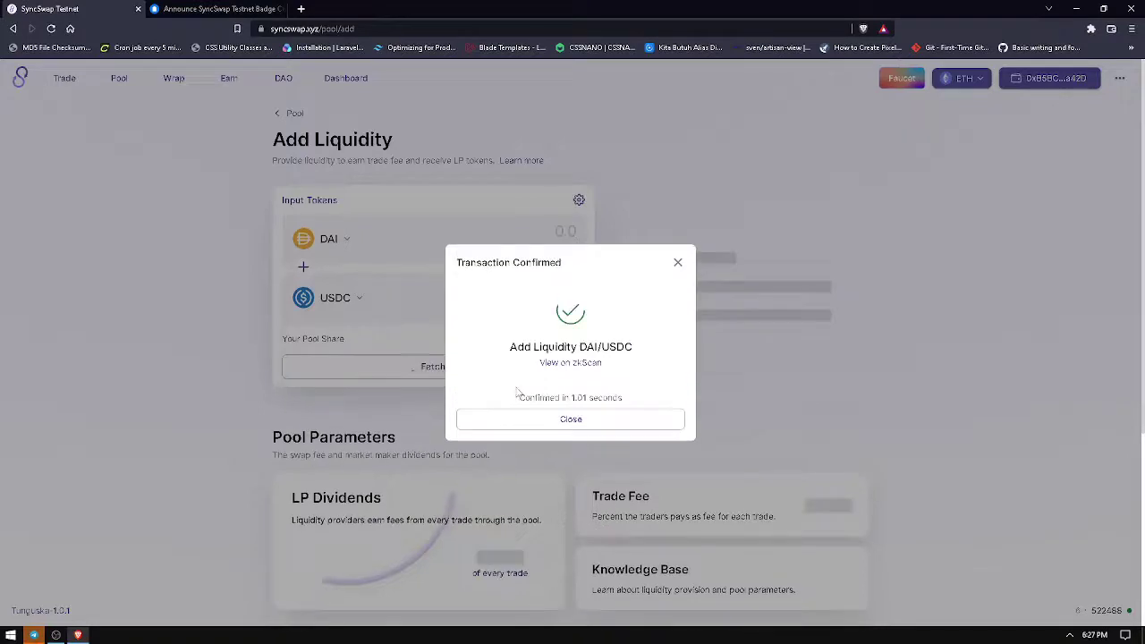
pyautogui.click(562, 419)
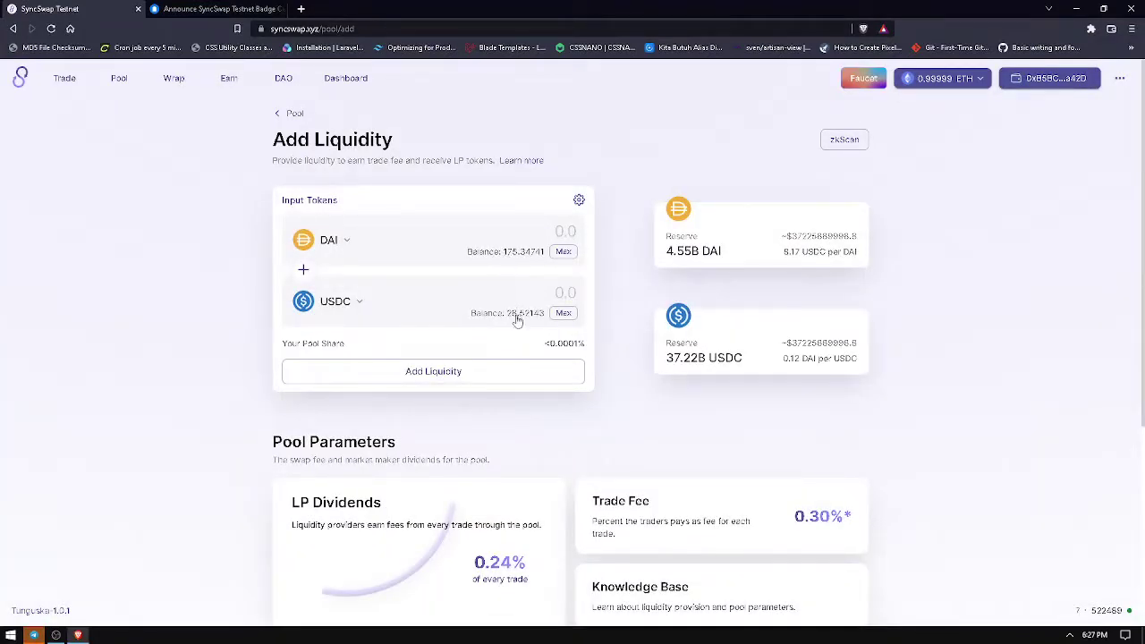
pyautogui.click(119, 77)
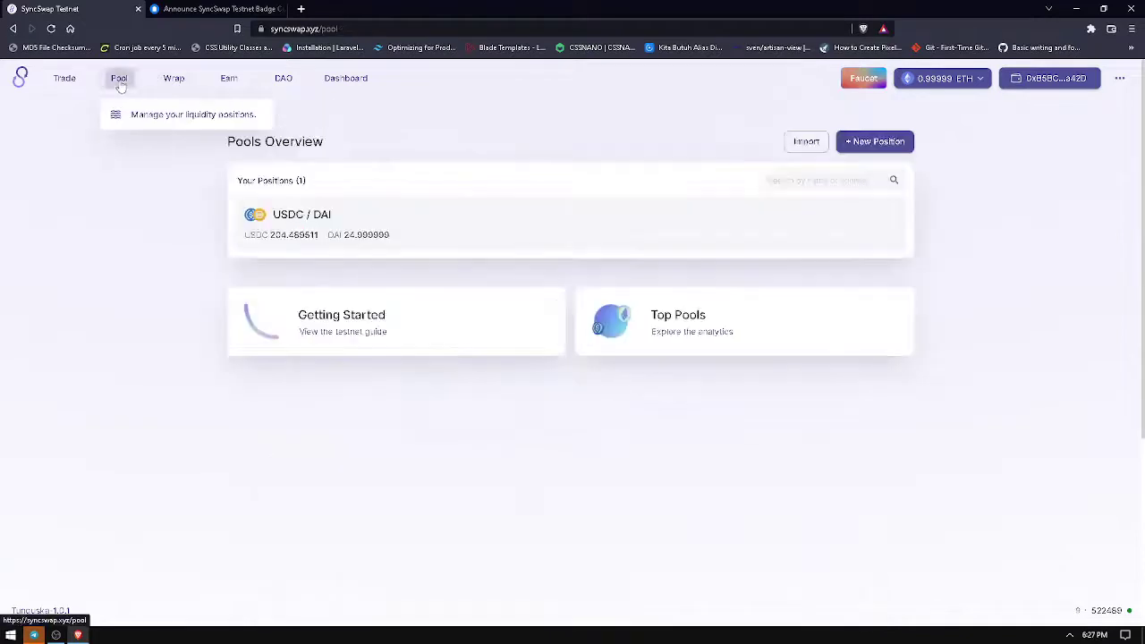
pyautogui.click(732, 230)
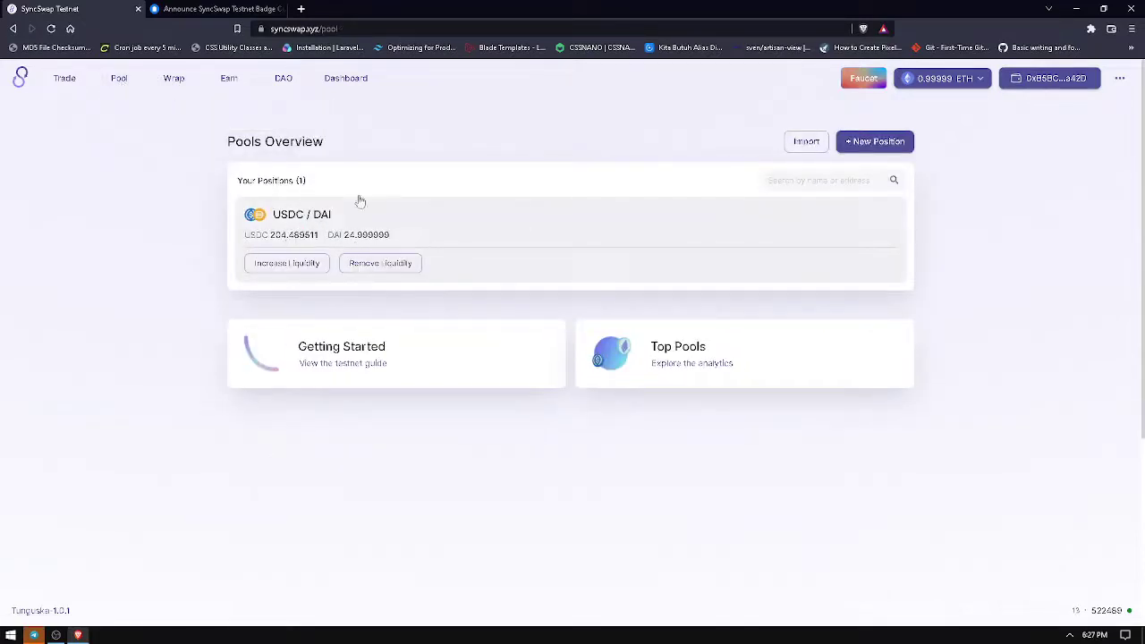
# Step: On the Wrap page, choose DAI as the asset and try wrapping 20 and 50 DAI into USDs
pyautogui.click(173, 78)
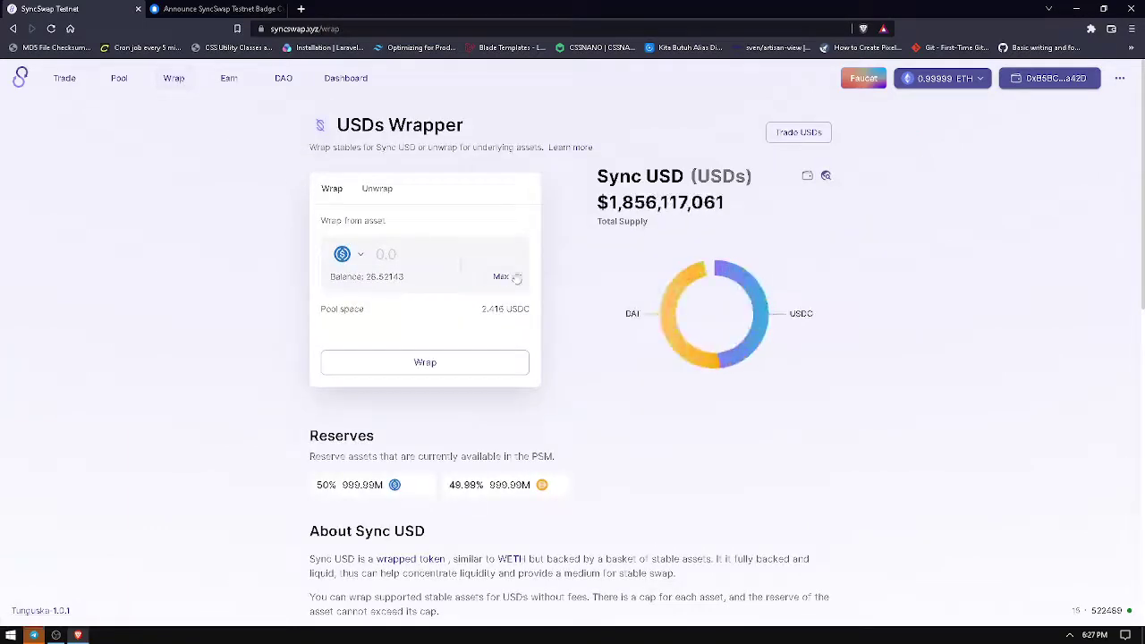
pyautogui.click(362, 259)
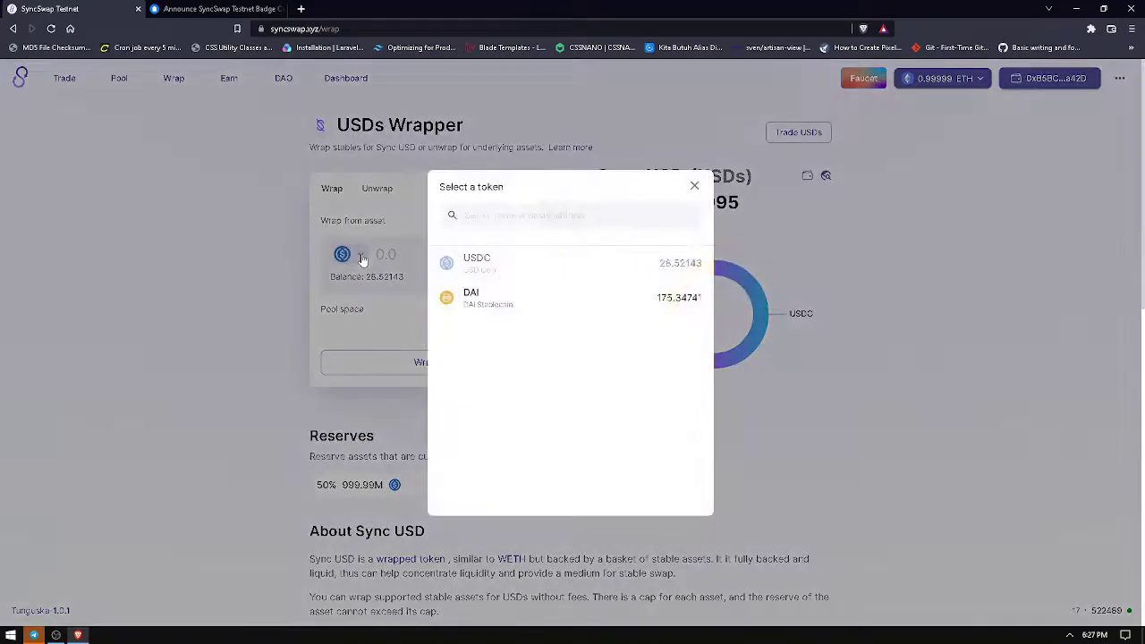
pyautogui.click(529, 297)
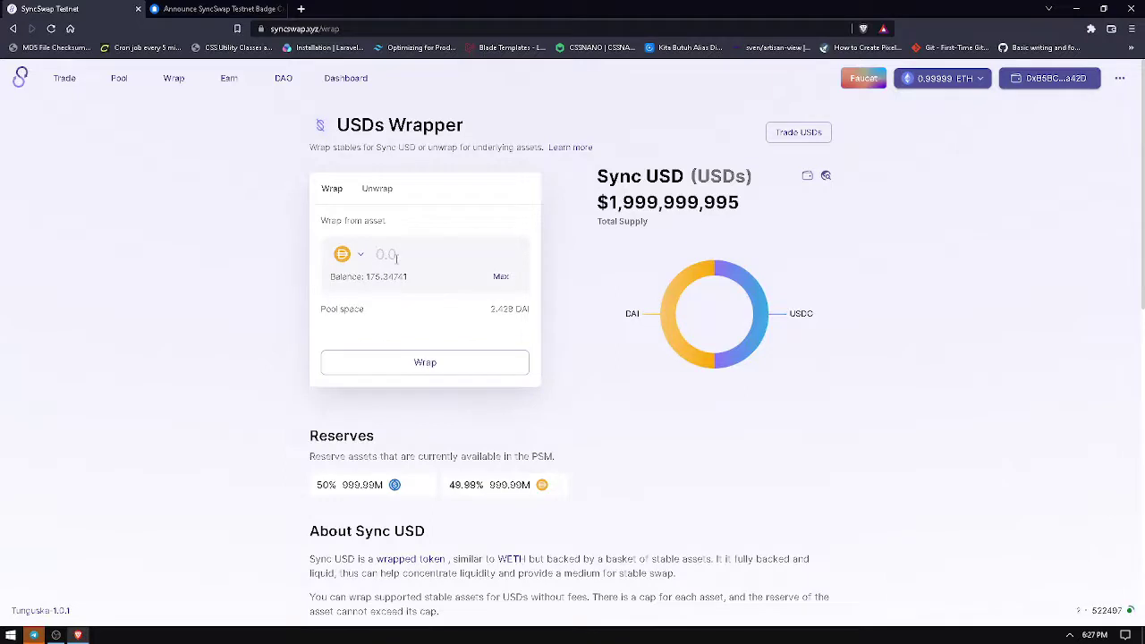
pyautogui.write('20')
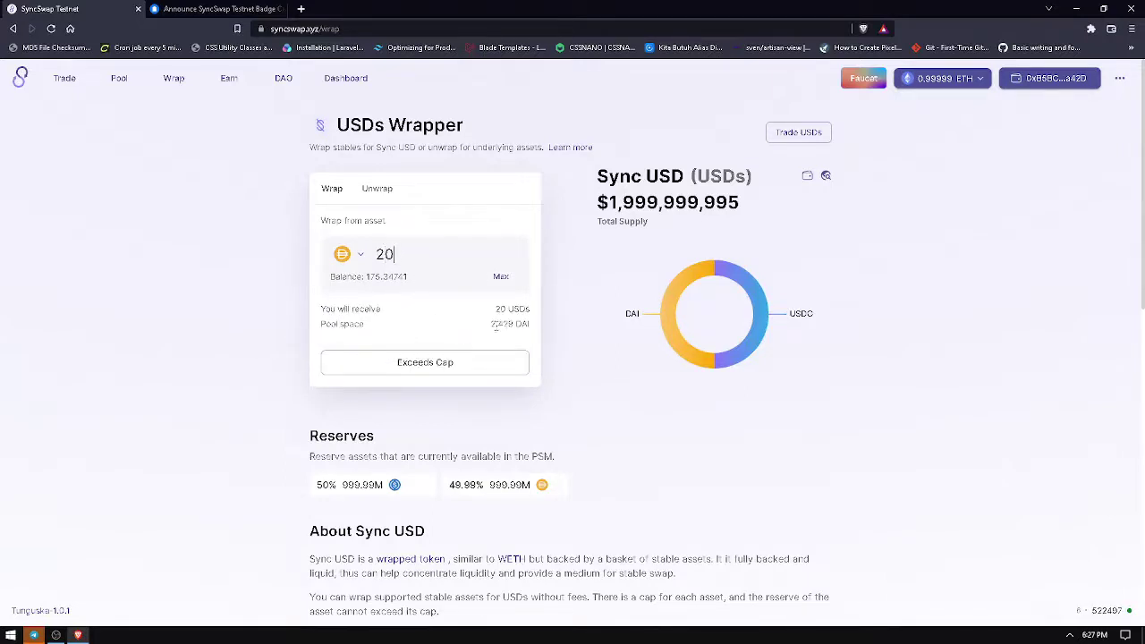
pyautogui.hotkey('ctrl', 'a')
pyautogui.write('50')
pyautogui.moveTo(458, 365)
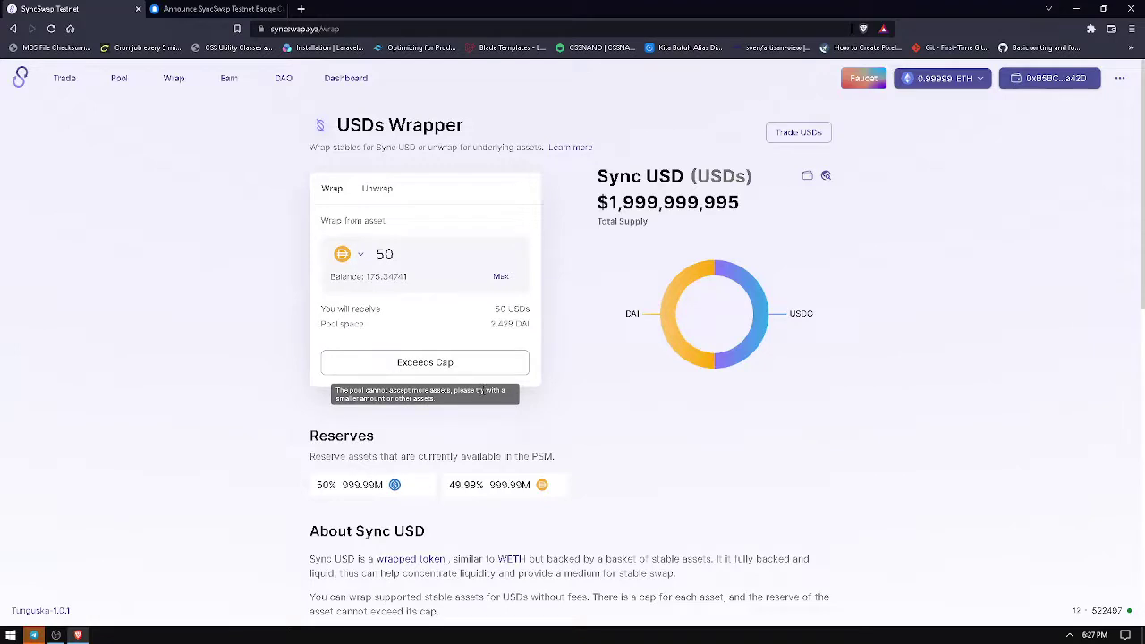
# Step: Set the amount of DAI to wrap into USDs to 2
pyautogui.click(398, 260)
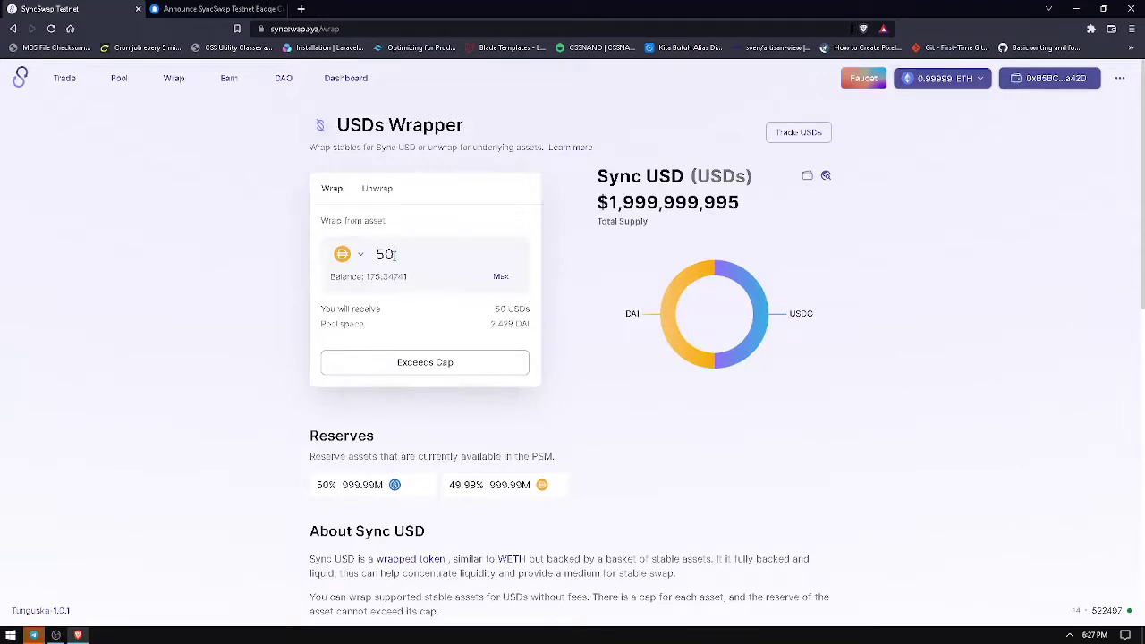
pyautogui.press('BackSpace')
pyautogui.press('BackSpace')
pyautogui.write('2')
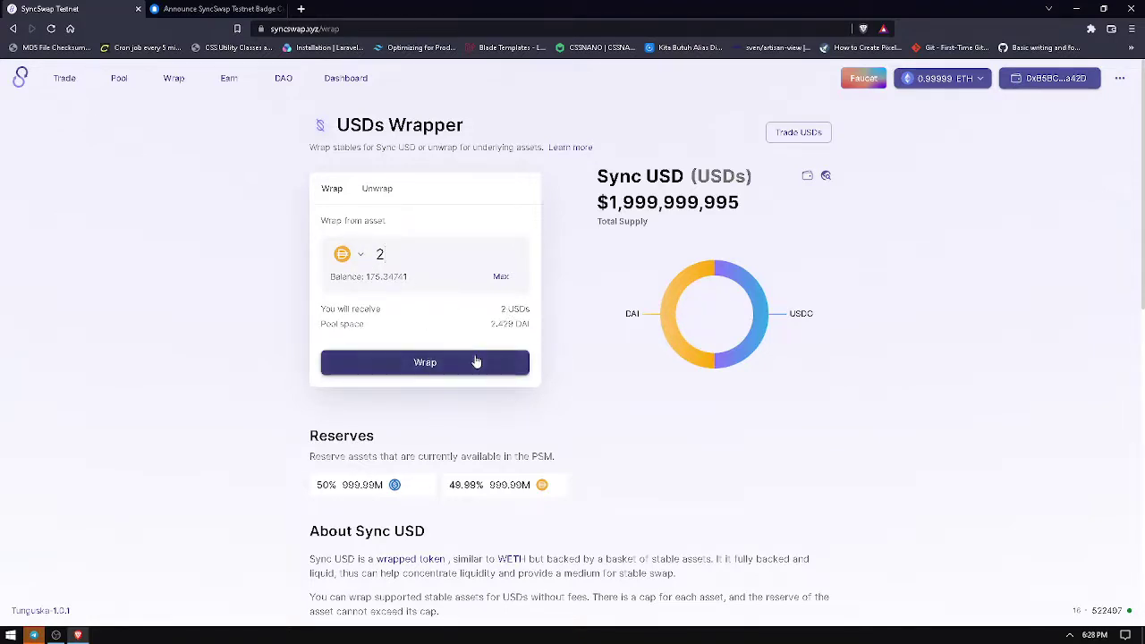
# Step: Wrap the 2 DAI into USDs, confirm the transaction in MetaMask, and check the remaining pool space
pyautogui.click(503, 362)
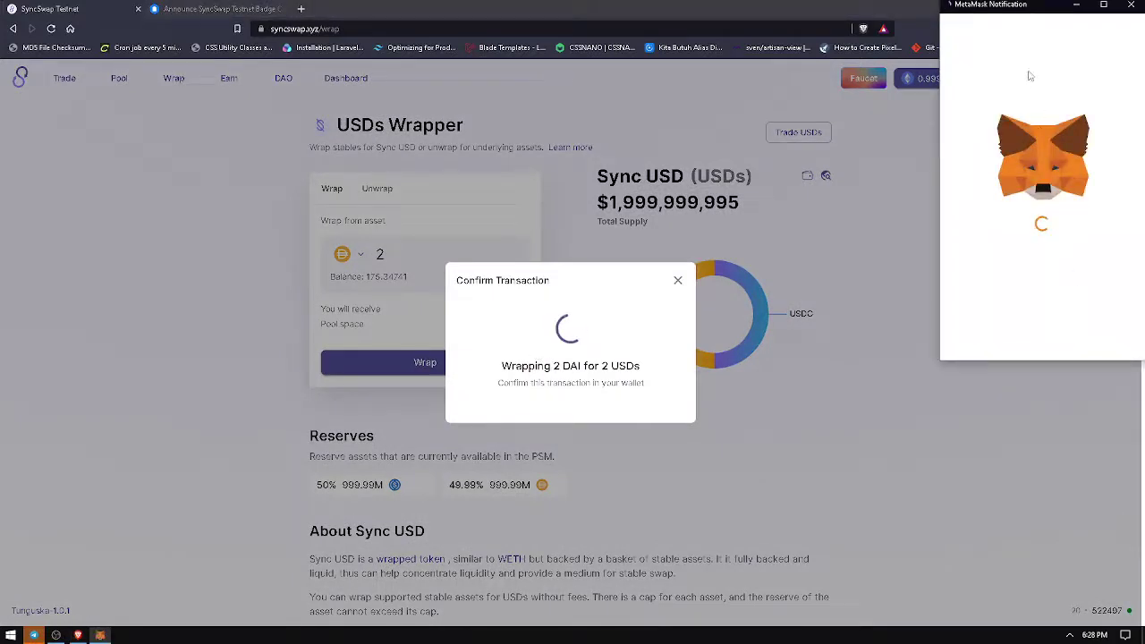
pyautogui.moveTo(1007, 9); pyautogui.dragTo(796, 146)
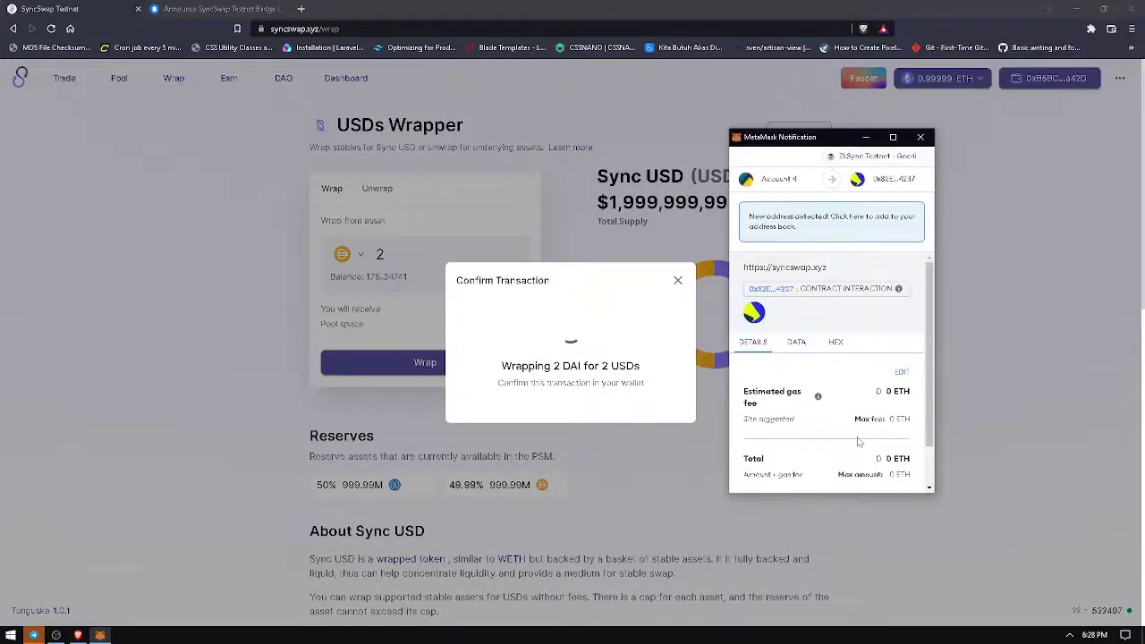
pyautogui.scroll(-2, 890, 443)
pyautogui.click(875, 473)
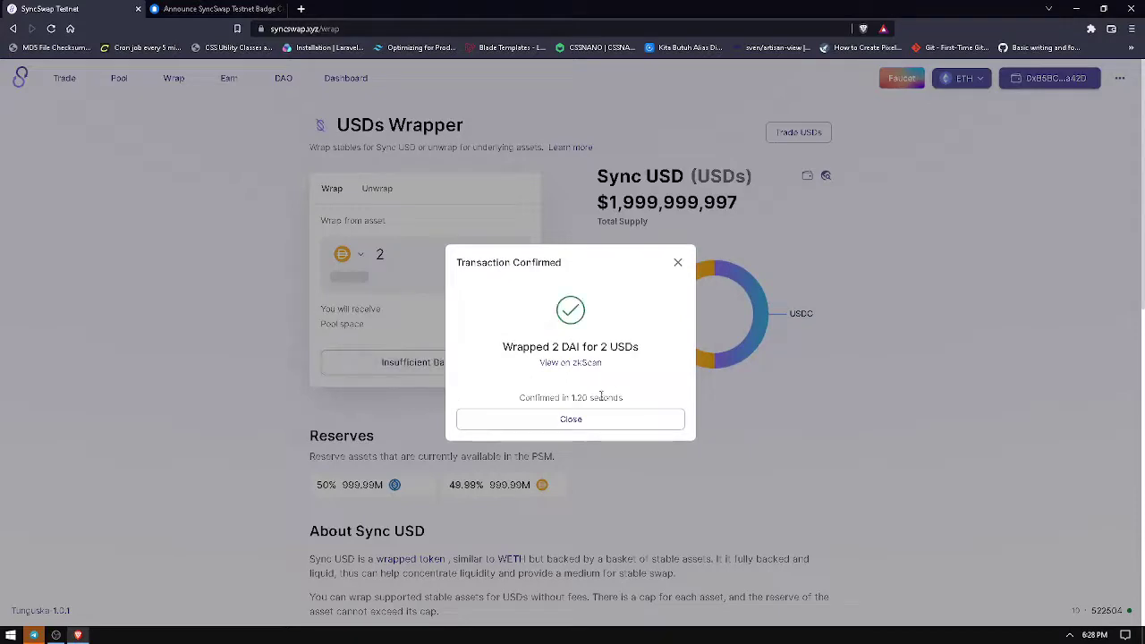
pyautogui.click(588, 417)
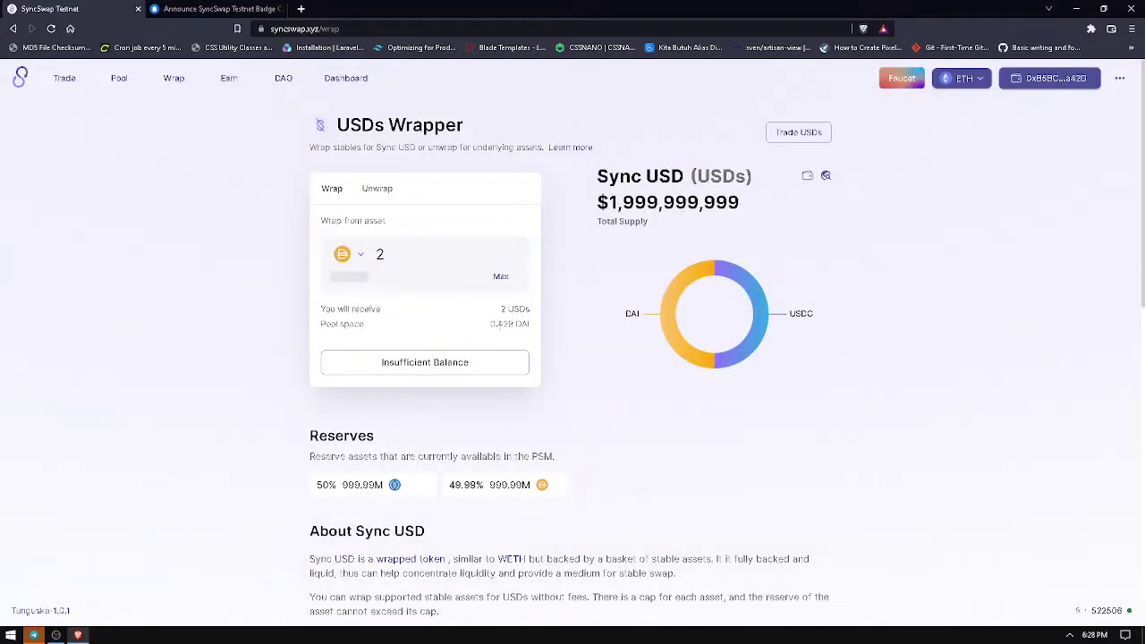
pyautogui.moveTo(506, 324); pyautogui.dragTo(532, 329)
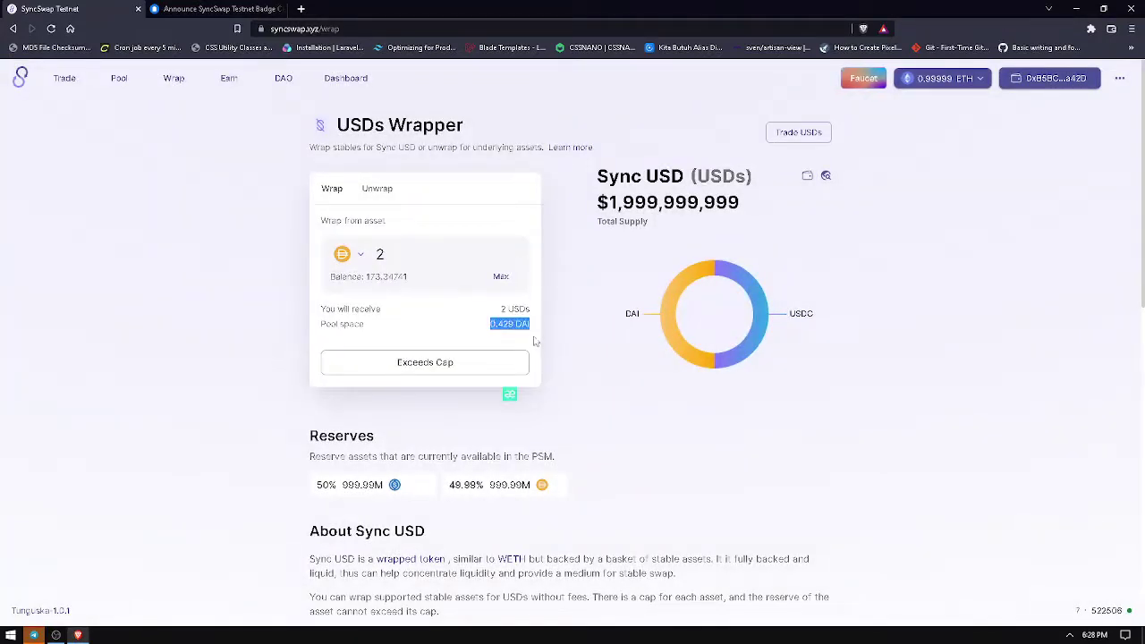
pyautogui.click(535, 345)
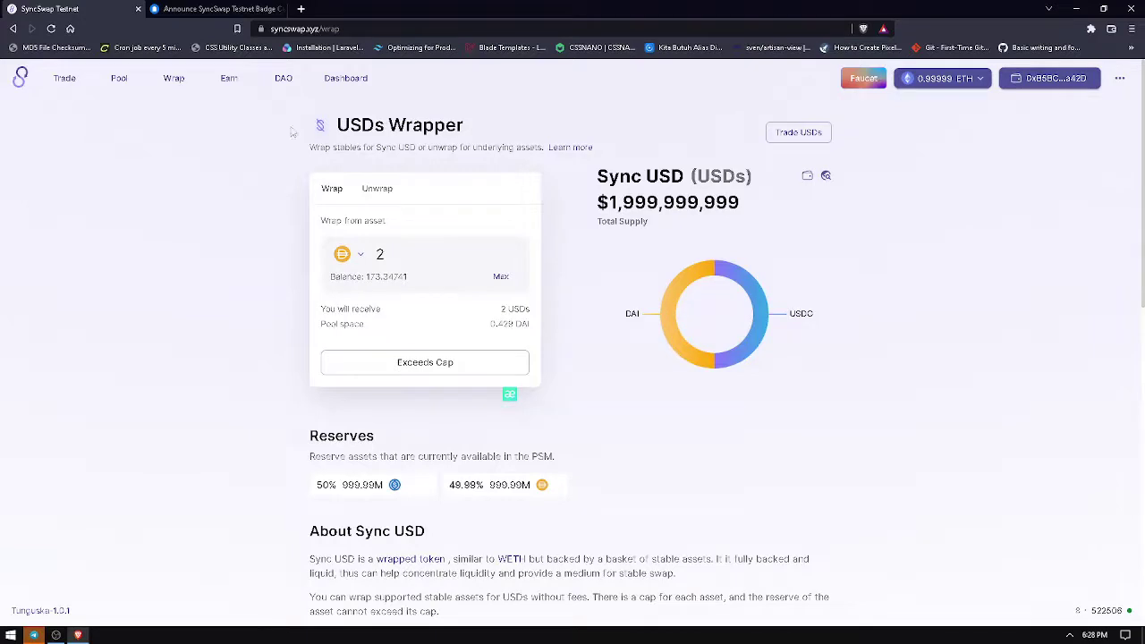
# Step: Open the USDC/WETH staking pool from the Earn page and check its stake amount and LP balance
pyautogui.click(229, 78)
pyautogui.click(544, 325)
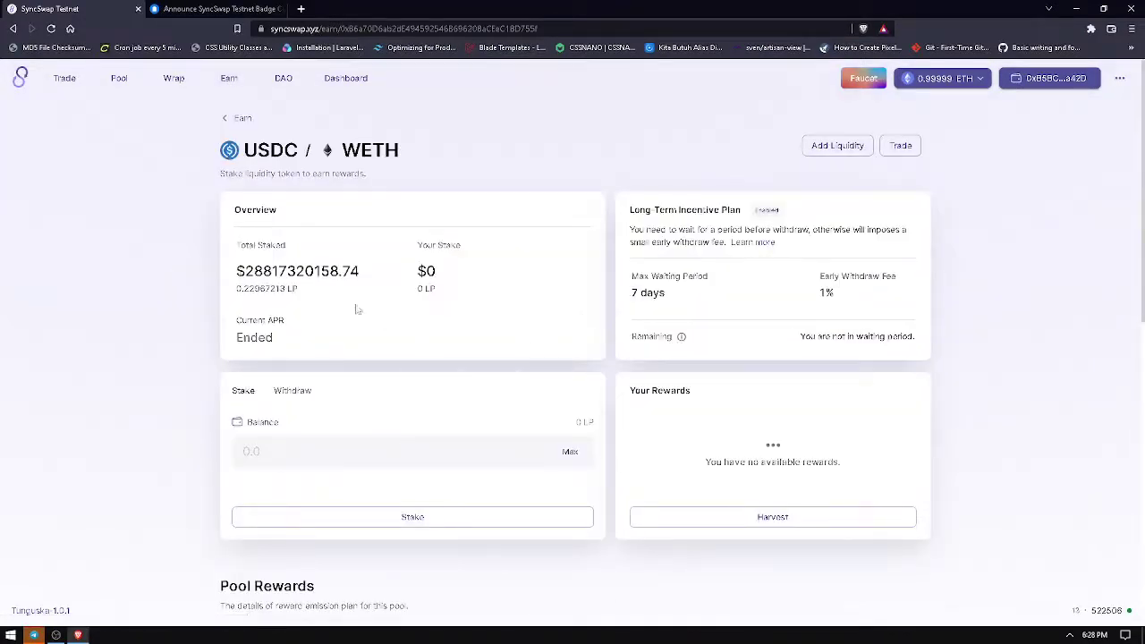
pyautogui.click(227, 79)
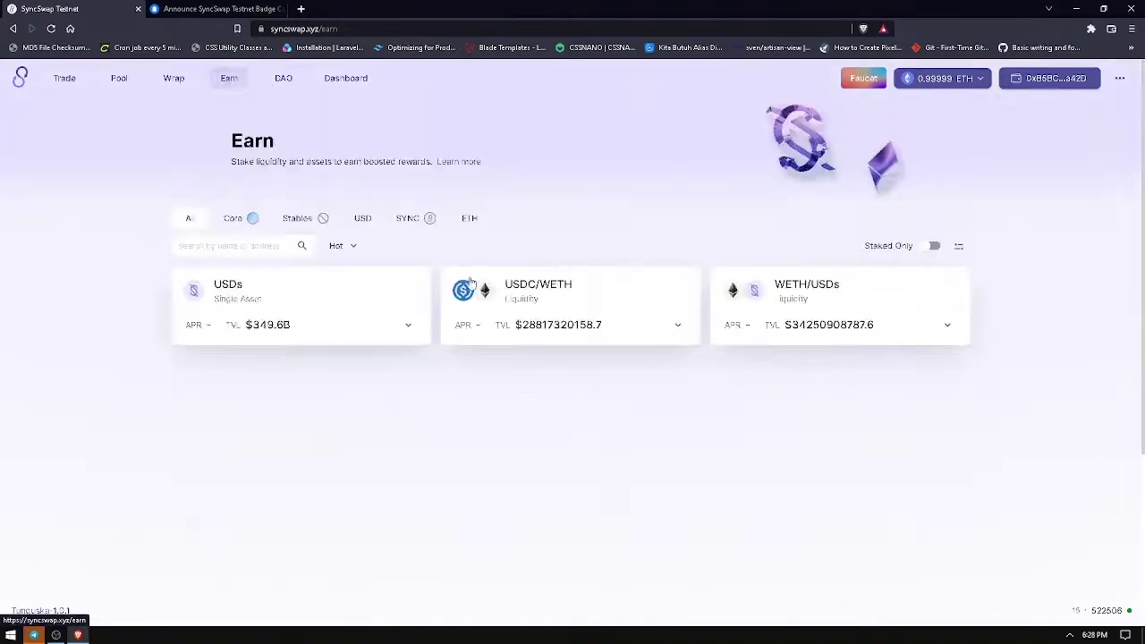
pyautogui.click(677, 325)
pyautogui.click(554, 440)
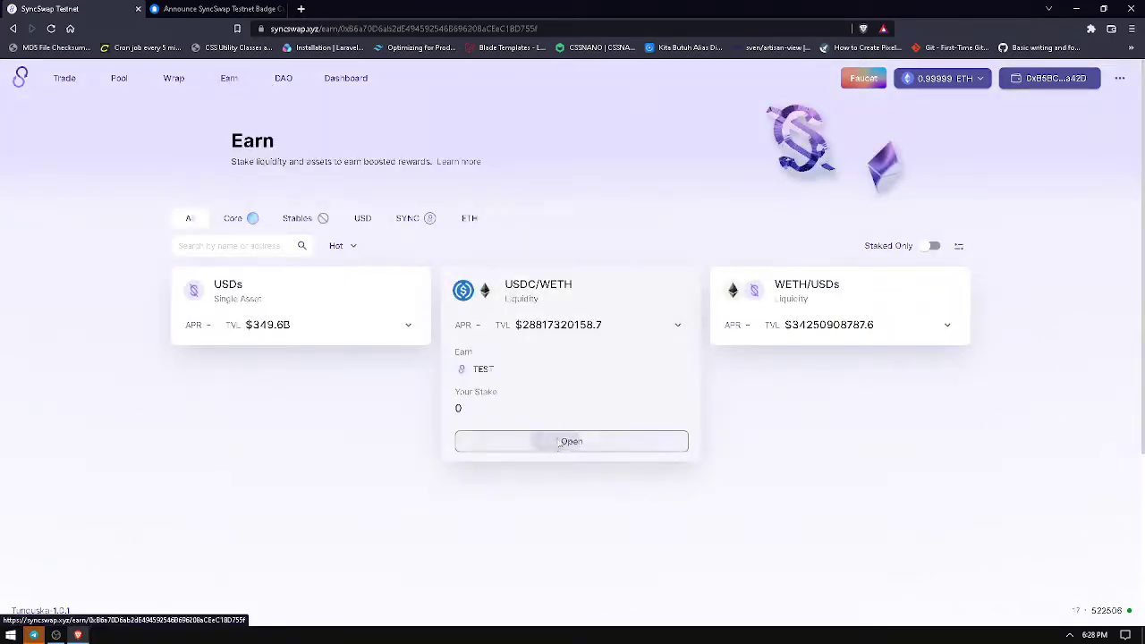
pyautogui.doubleClick(246, 452)
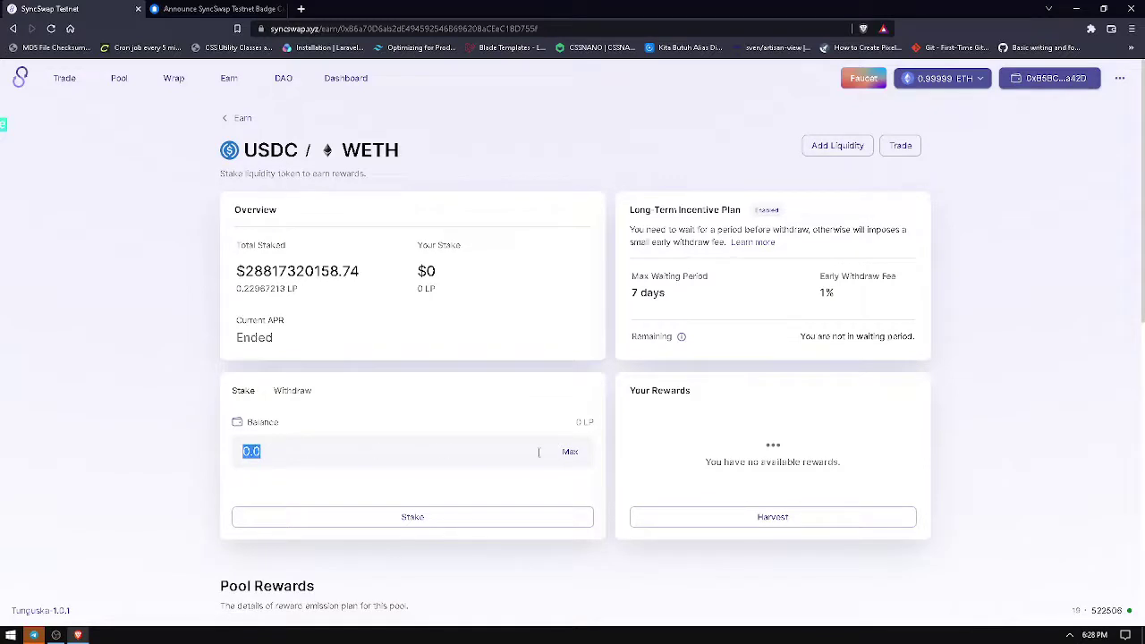
pyautogui.press('BackSpace')
# Step: Start adding liquidity to a pool and choose USDC and WETH as the input tokens
pyautogui.click(119, 78)
pyautogui.click(868, 143)
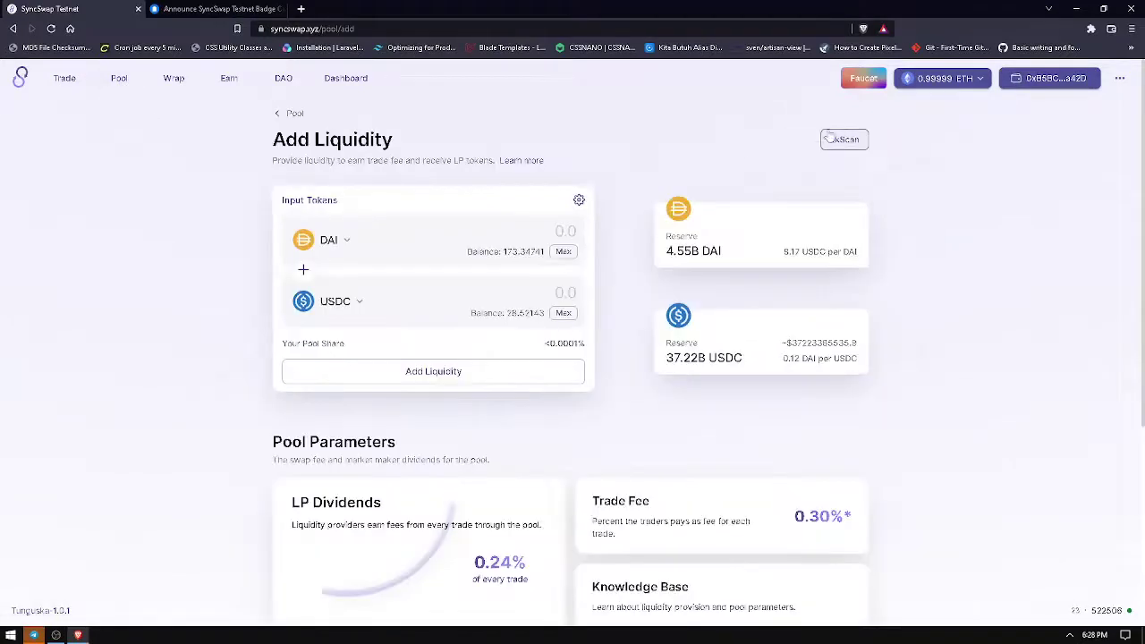
pyautogui.click(353, 303)
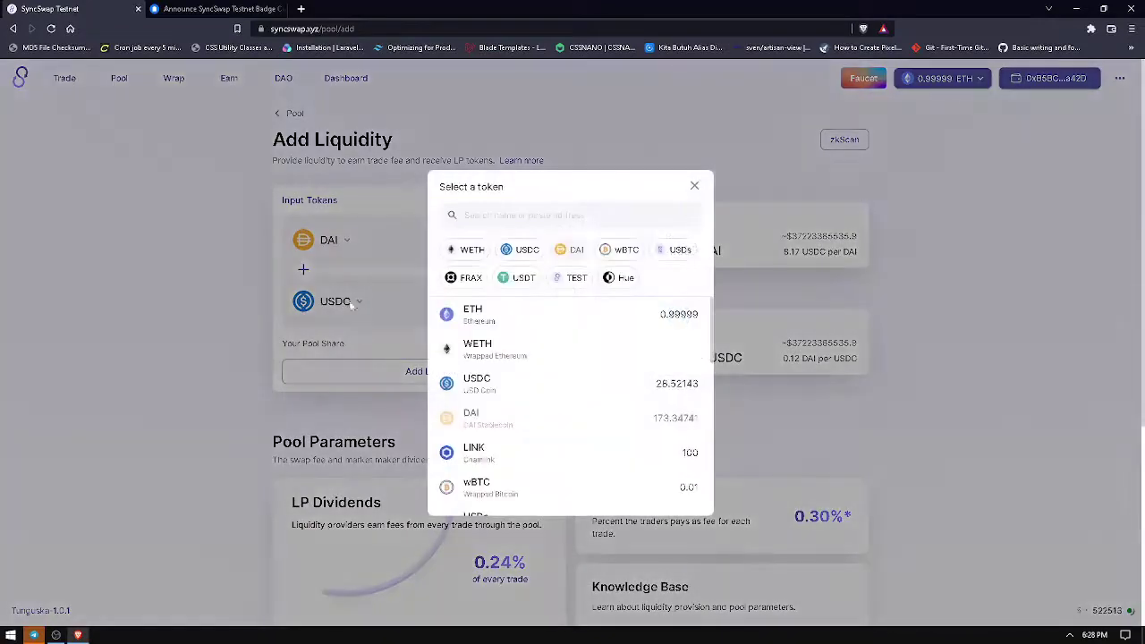
pyautogui.click(479, 382)
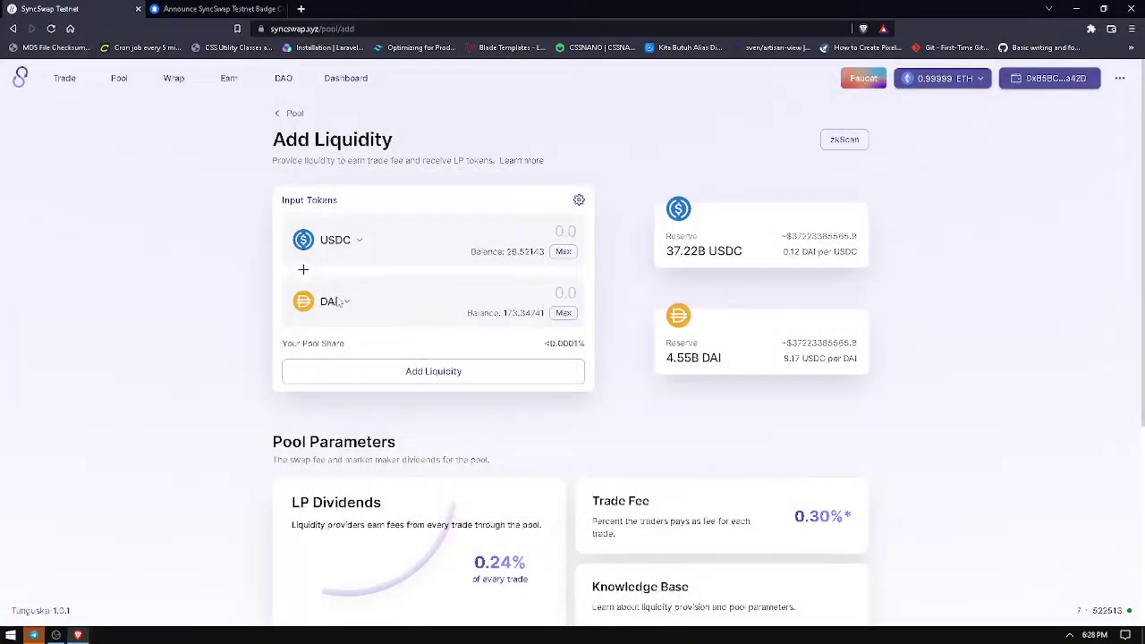
pyautogui.click(337, 301)
pyautogui.click(483, 347)
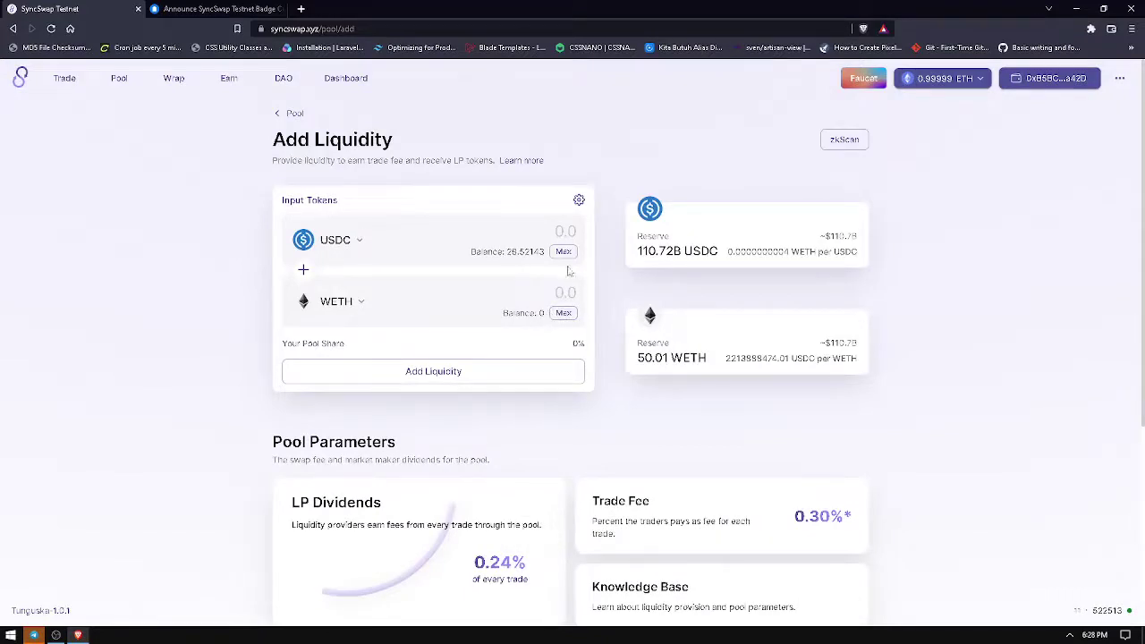
# Step: On the Trade page, choose USDT as the token to swap into USDC
pyautogui.click(59, 78)
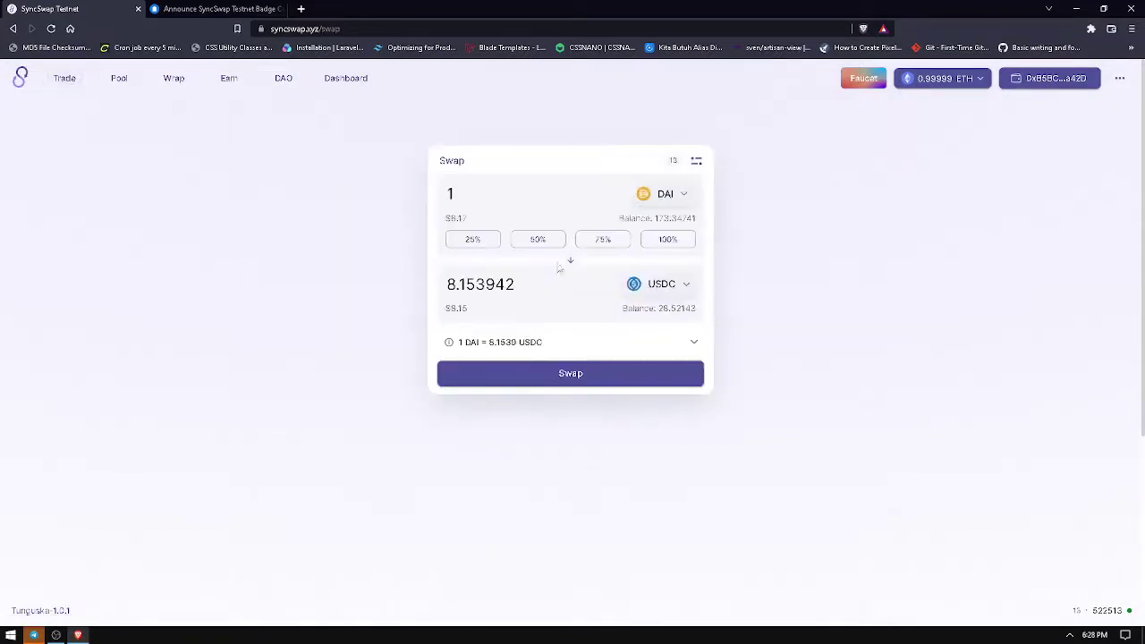
pyautogui.click(663, 195)
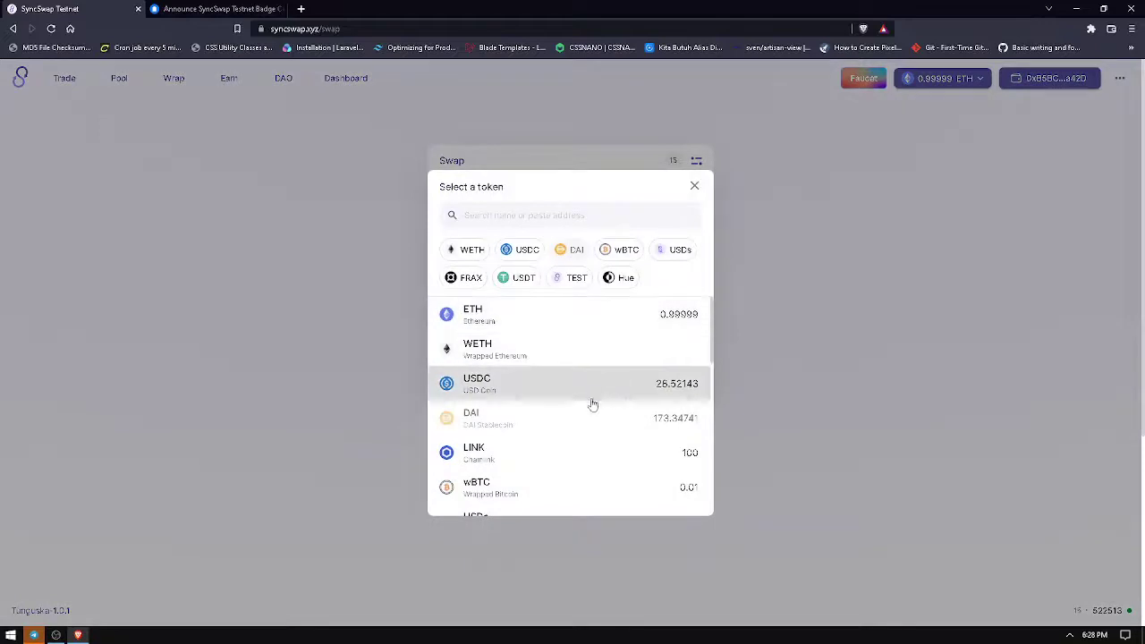
pyautogui.scroll(-3, 593, 398)
pyautogui.scroll(-1, 614, 404)
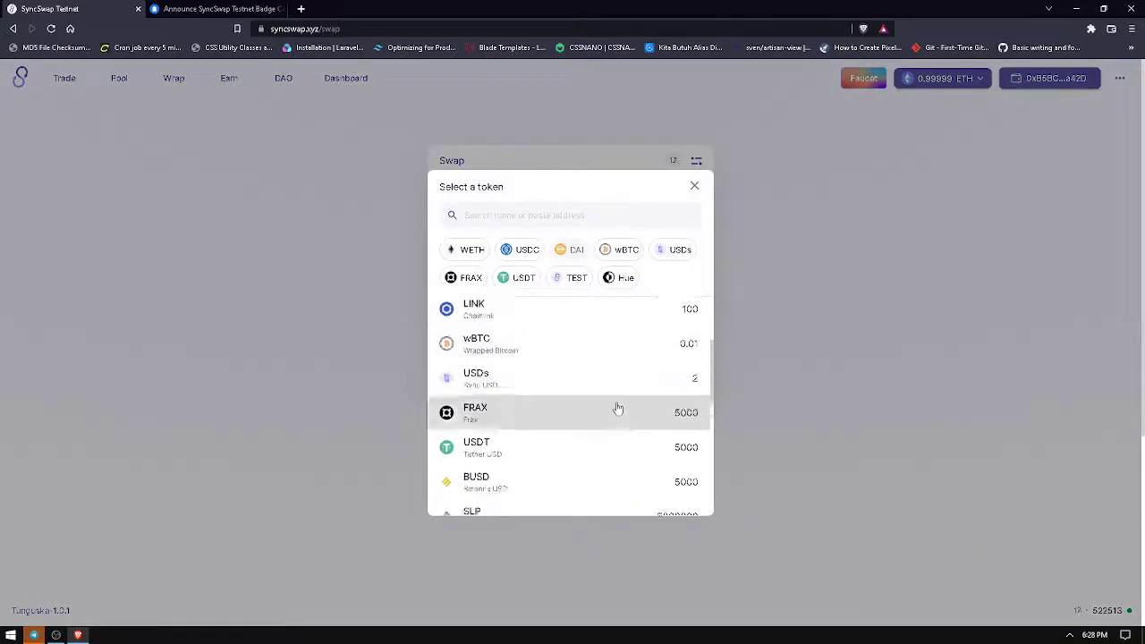
pyautogui.click(615, 410)
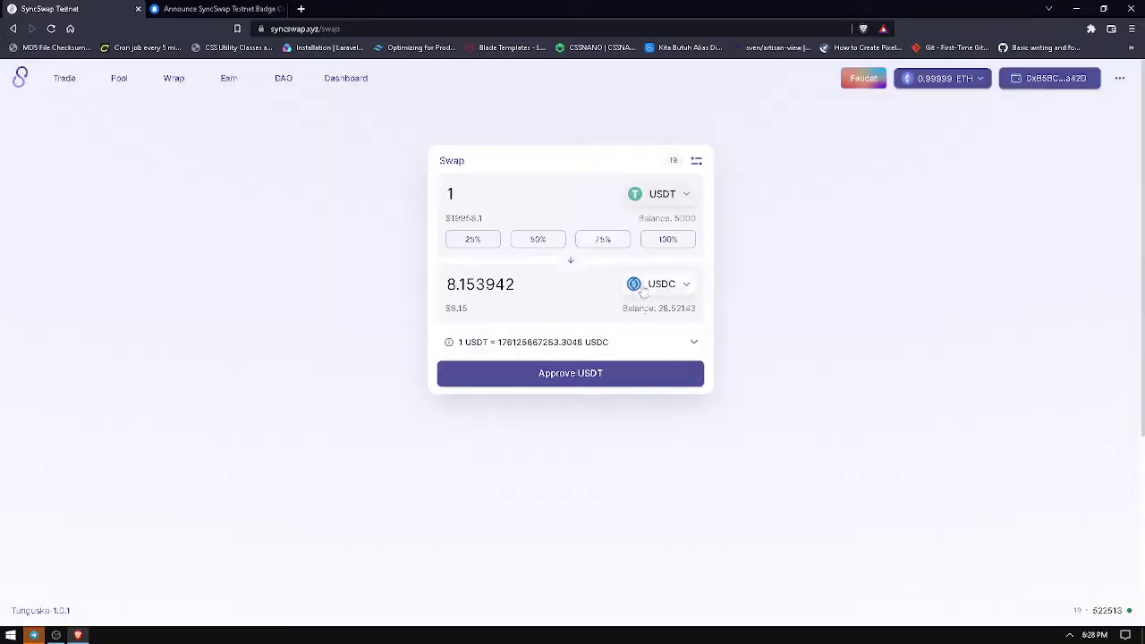
# Step: Clear the swap amount and set the USDT amount to 1
pyautogui.moveTo(544, 285); pyautogui.dragTo(456, 285)
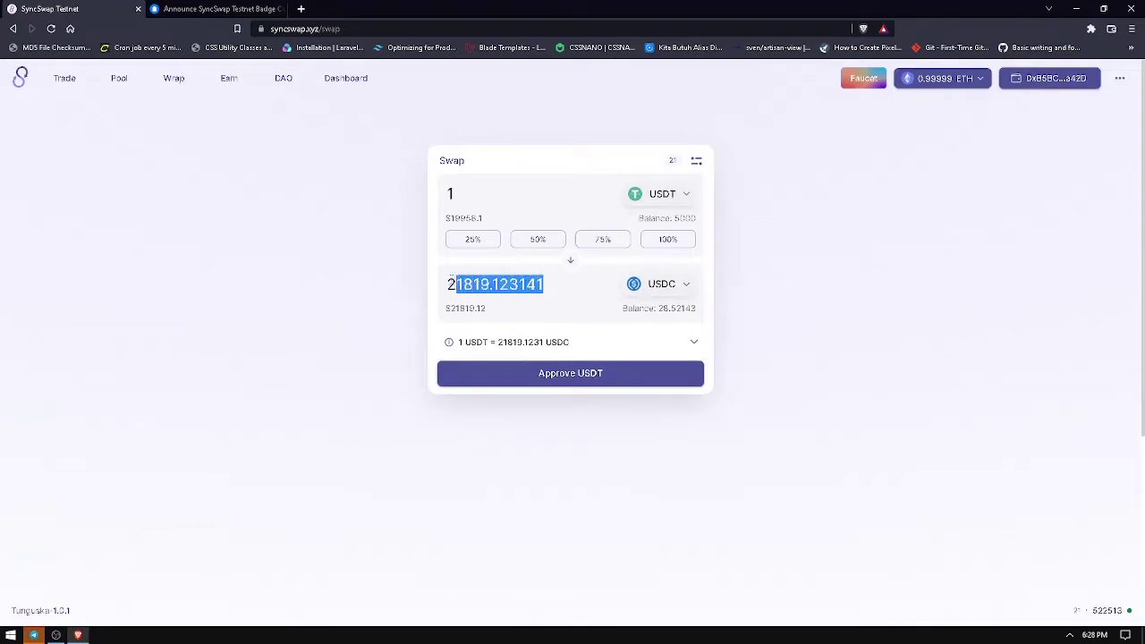
pyautogui.click(451, 283)
pyautogui.moveTo(544, 284); pyautogui.dragTo(442, 281)
pyautogui.press('BackSpace')
pyautogui.write('1')
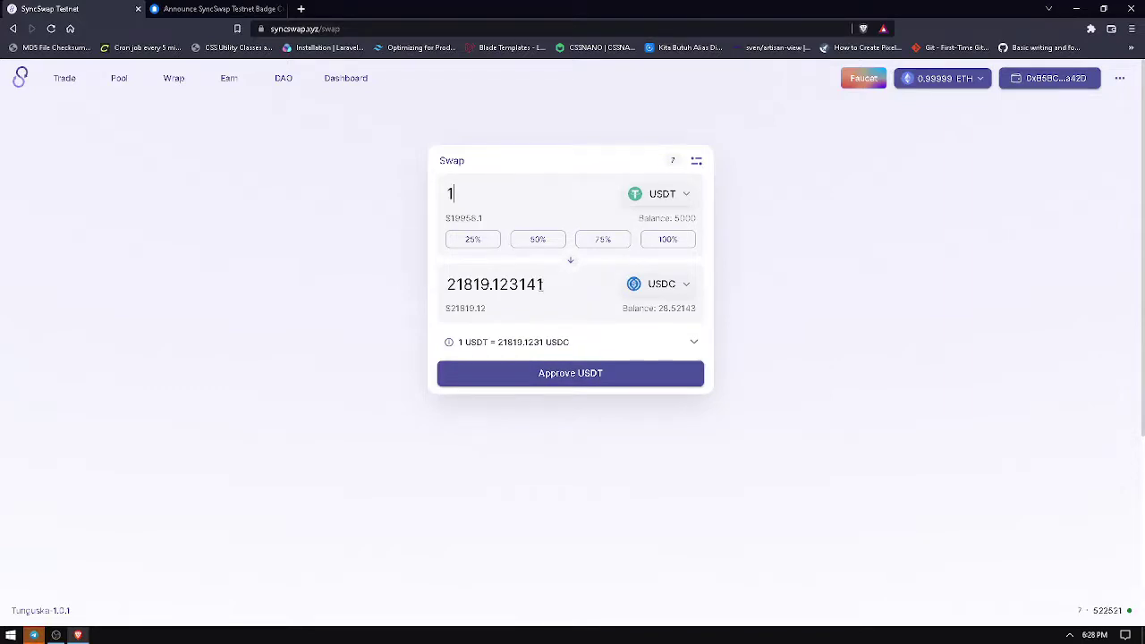
# Step: Approve USDT for swapping, confirm the access permission in MetaMask, and dismiss the transaction dialog
pyautogui.click(552, 376)
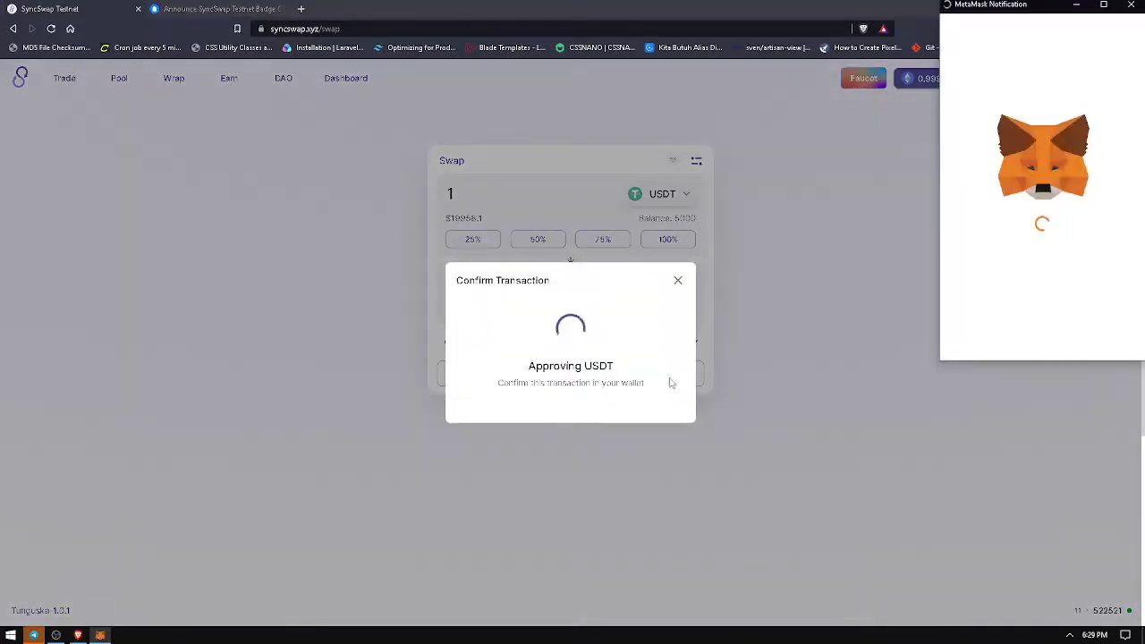
pyautogui.moveTo(982, 4); pyautogui.dragTo(762, 102)
pyautogui.scroll(-5, 800, 328)
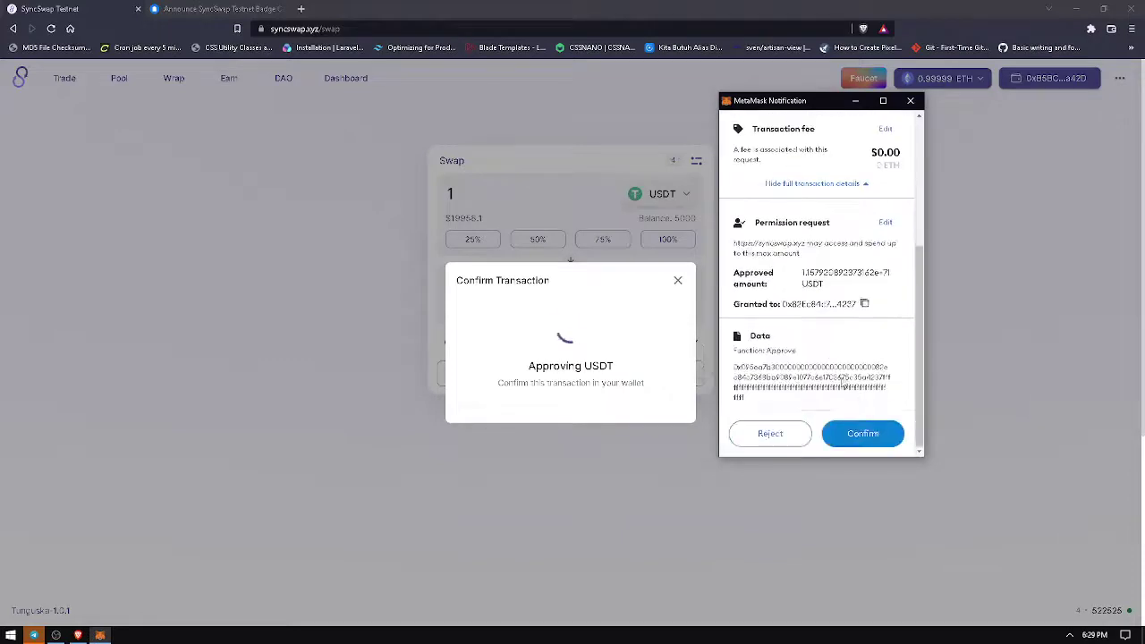
pyautogui.click(863, 445)
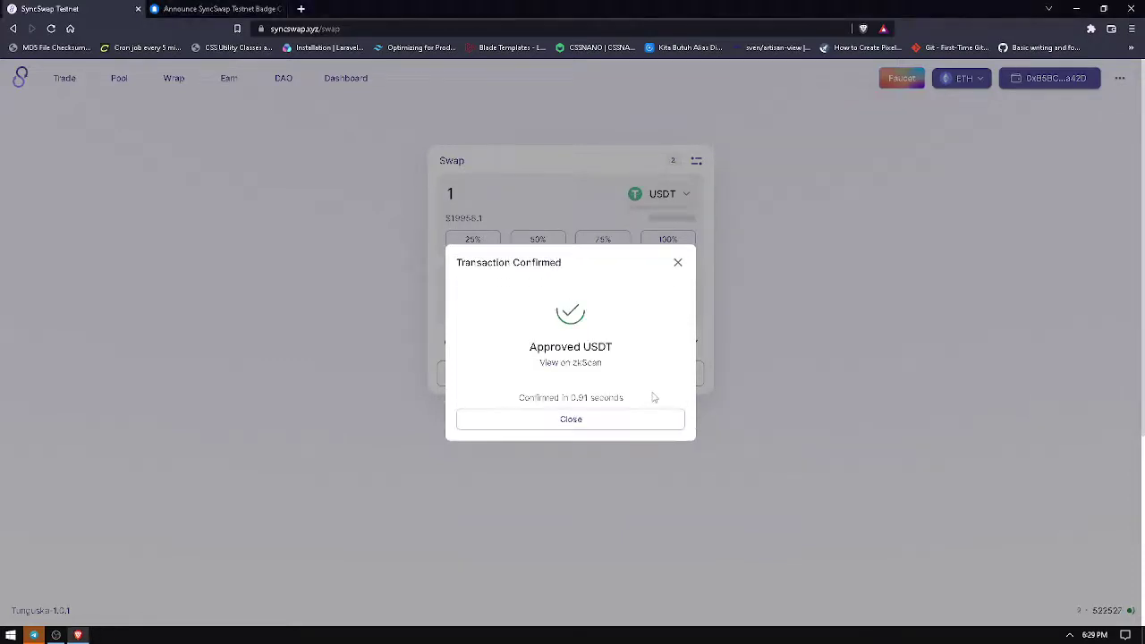
pyautogui.click(629, 421)
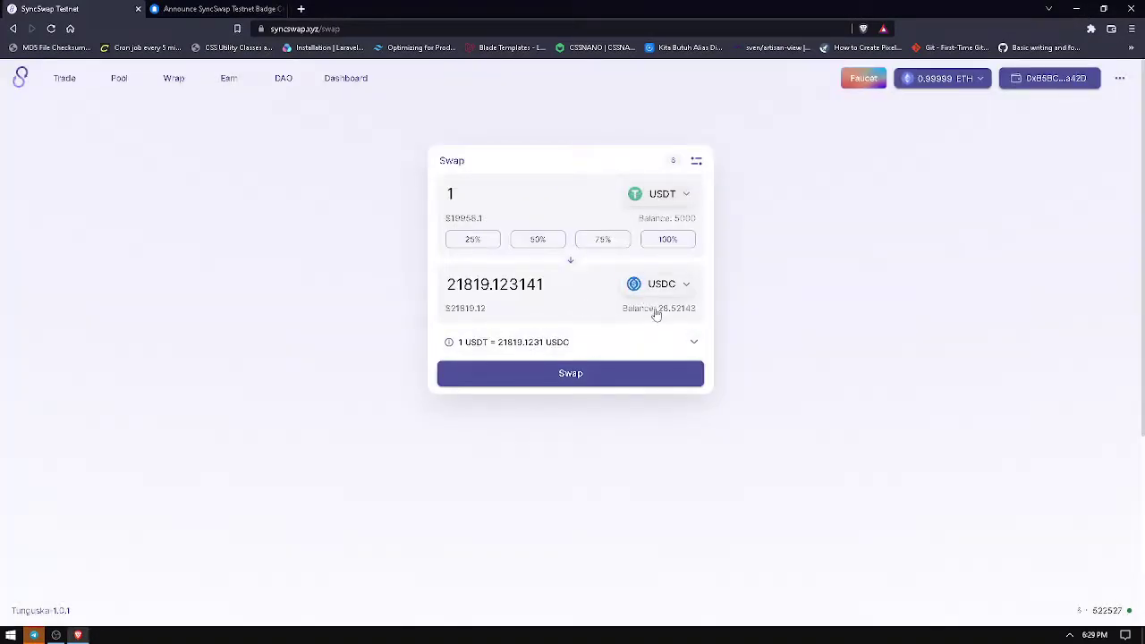
# Step: Try to swap 1 USDT for USDC, confirming the transaction in MetaMask
pyautogui.click(619, 376)
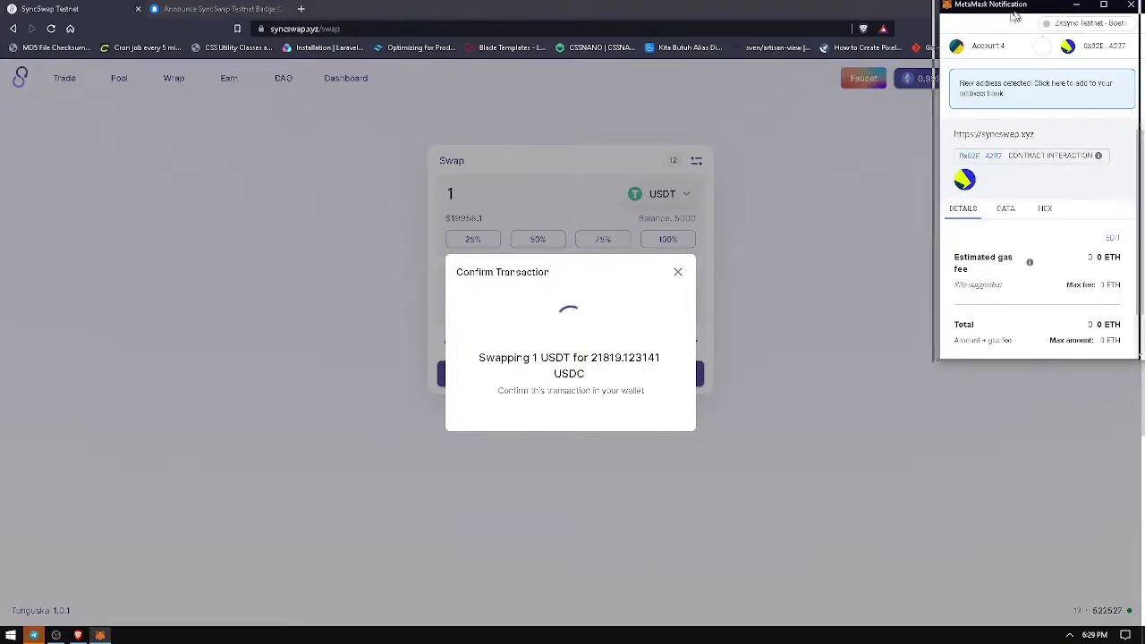
pyautogui.click(888, 428)
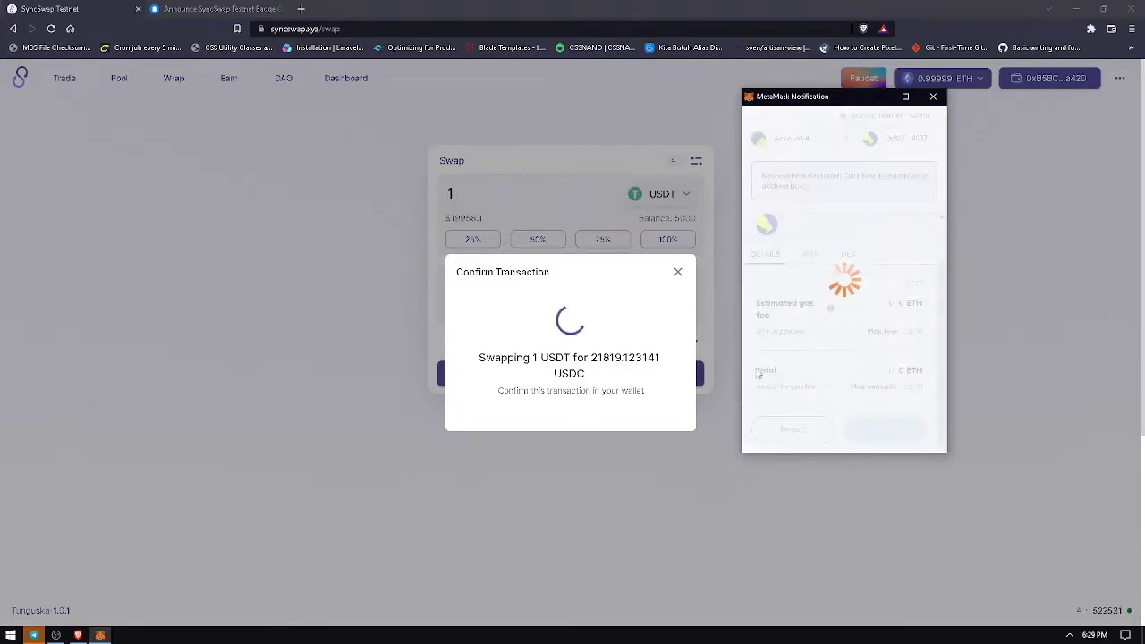
pyautogui.click(616, 406)
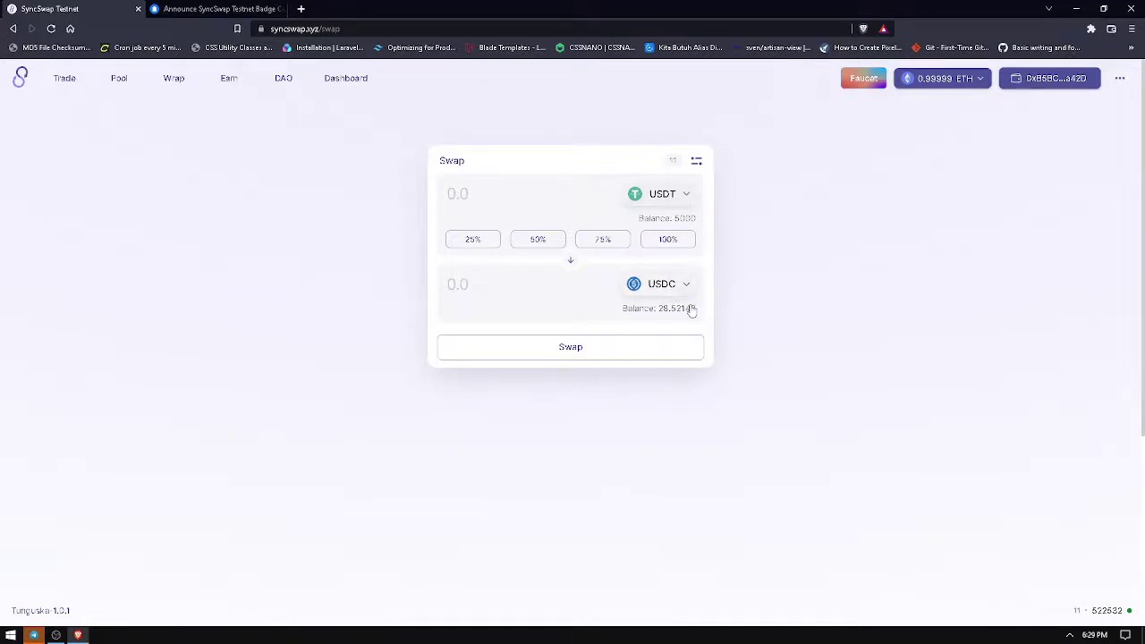
# Step: Check the token balances in the swap token list and the wallet overview on the Dashboard
pyautogui.click(682, 293)
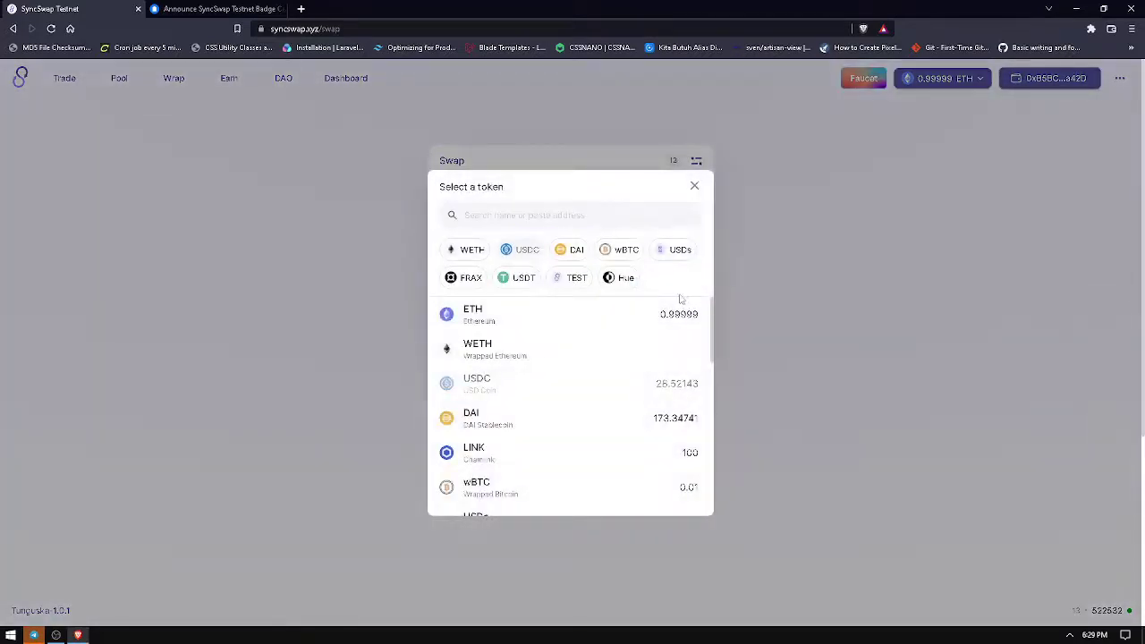
pyautogui.click(696, 187)
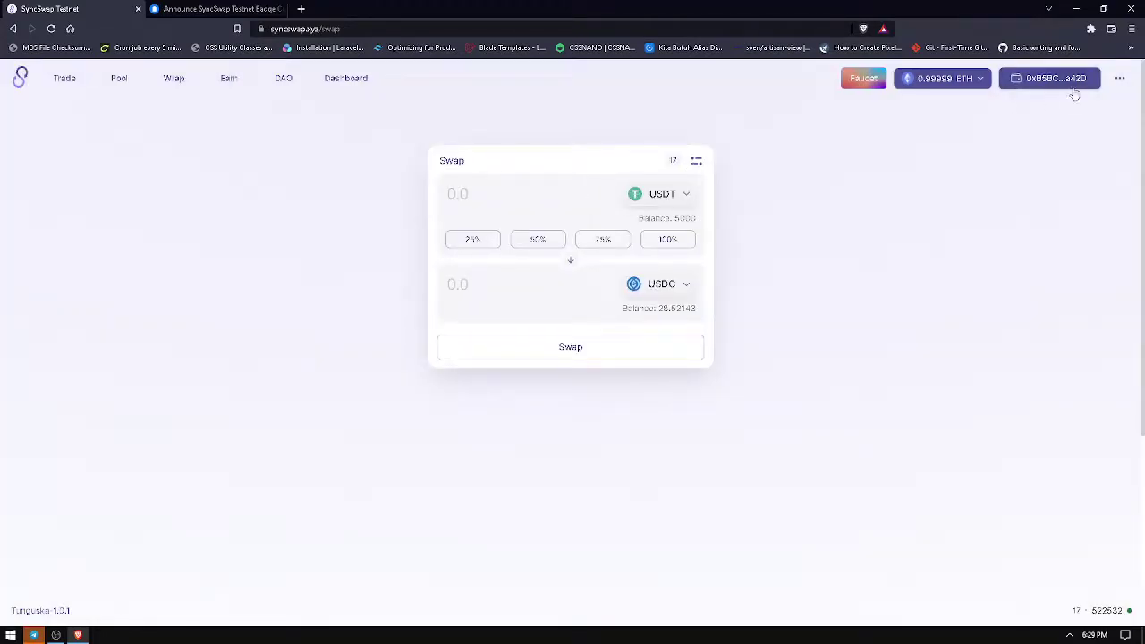
pyautogui.click(347, 79)
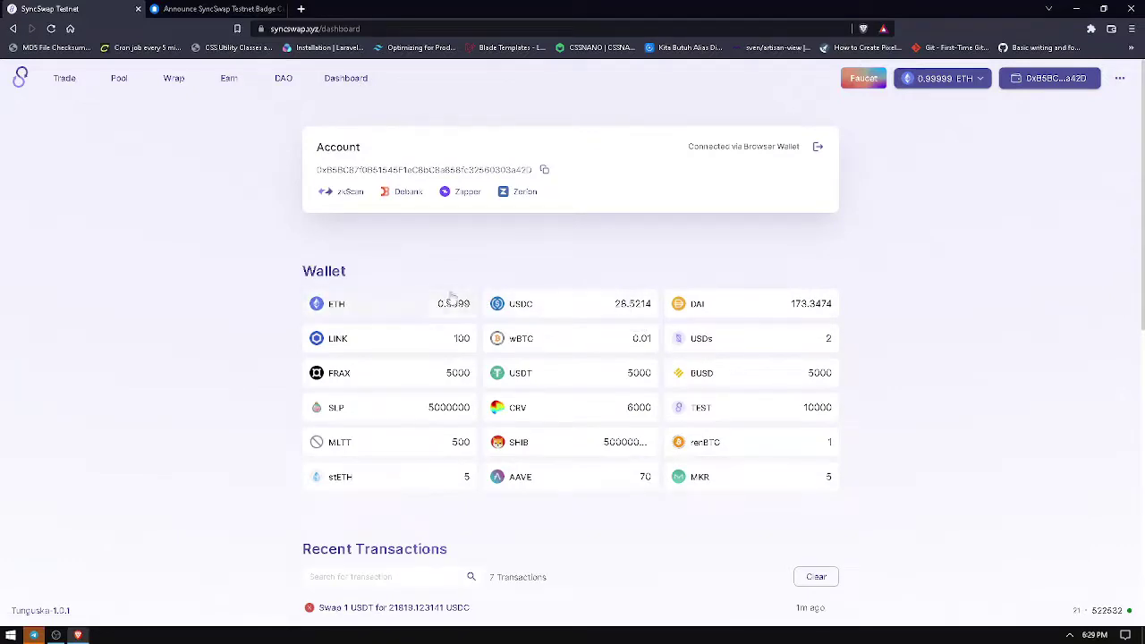
# Step: Open the Trade page and set the USDT swap amount to 10
pyautogui.click(66, 80)
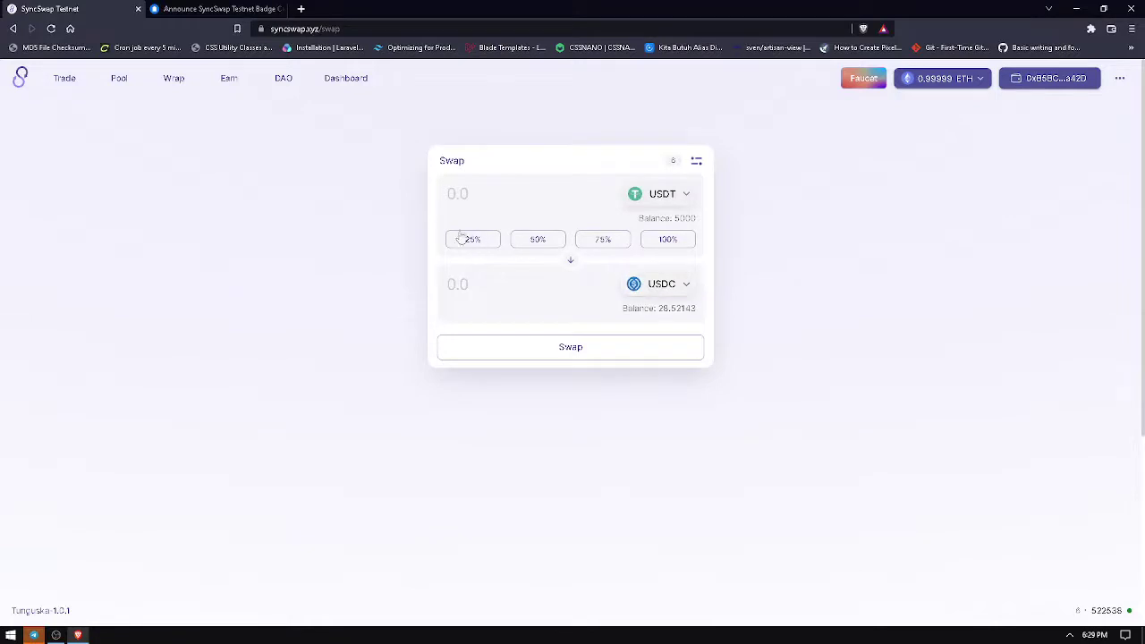
pyautogui.click(491, 238)
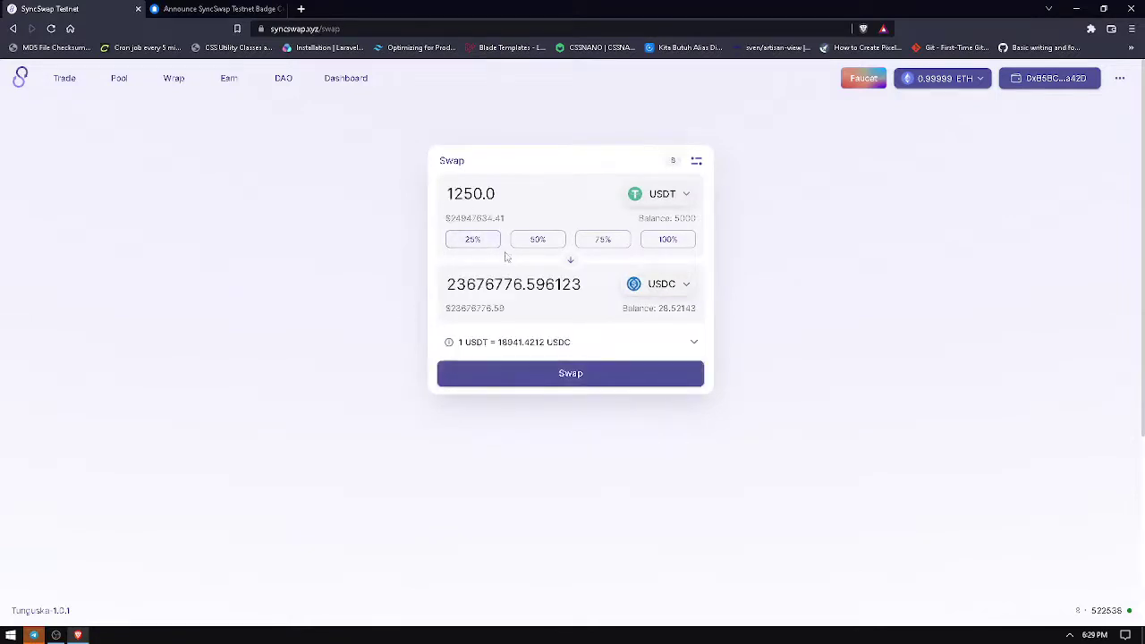
pyautogui.moveTo(497, 194); pyautogui.dragTo(441, 197)
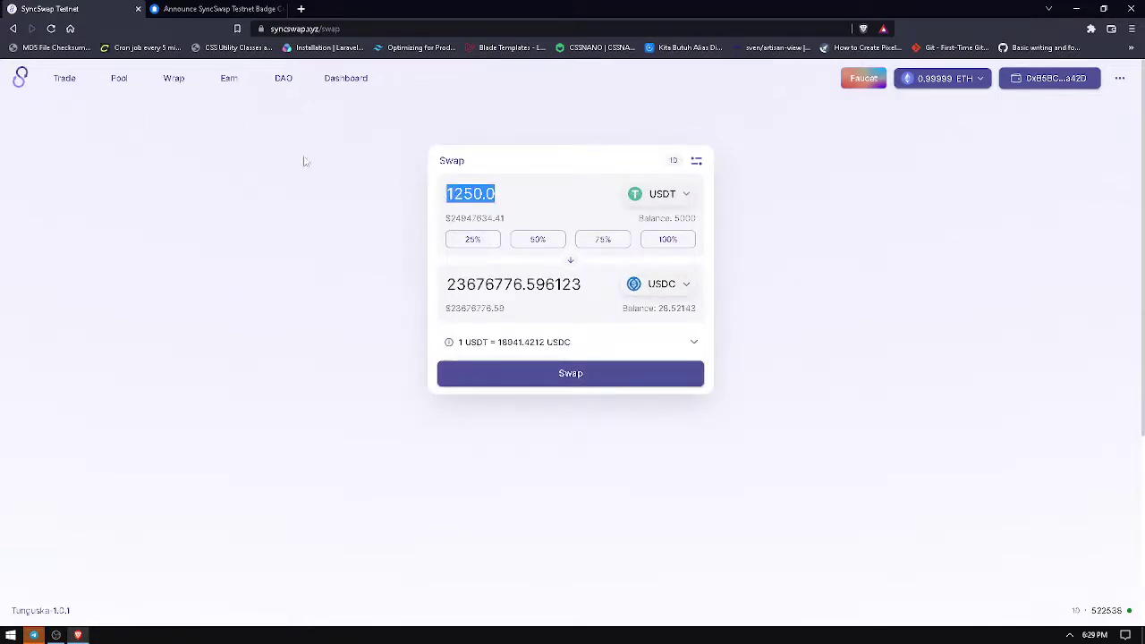
pyautogui.write('1')
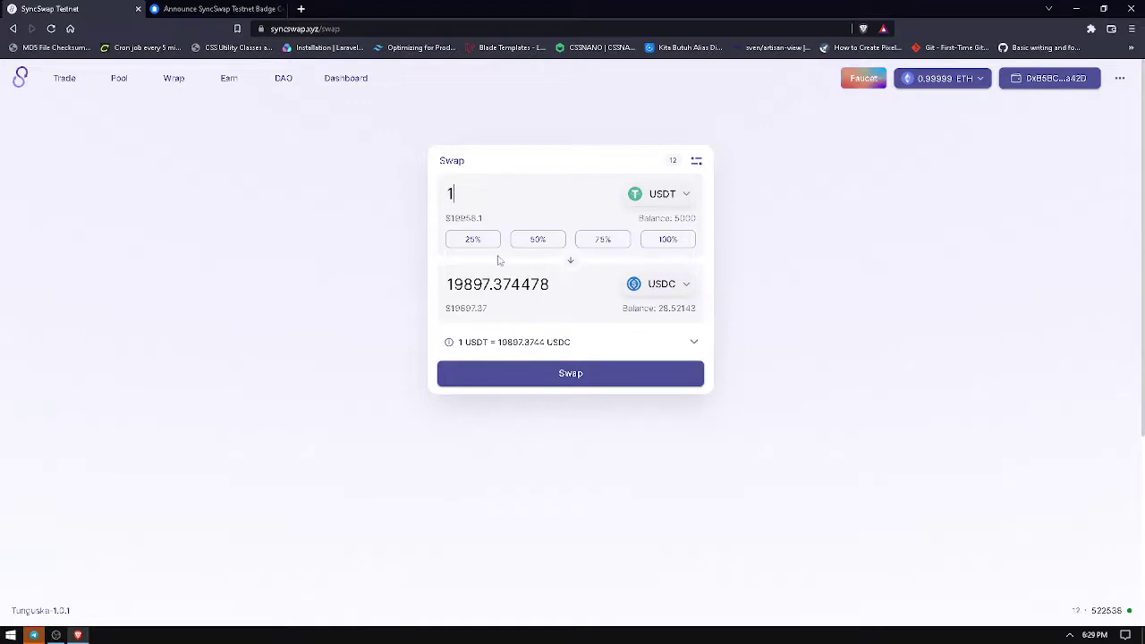
pyautogui.write('0')
# Step: Swap the 10 USDT for USDC and confirm the transaction in MetaMask
pyautogui.click(511, 372)
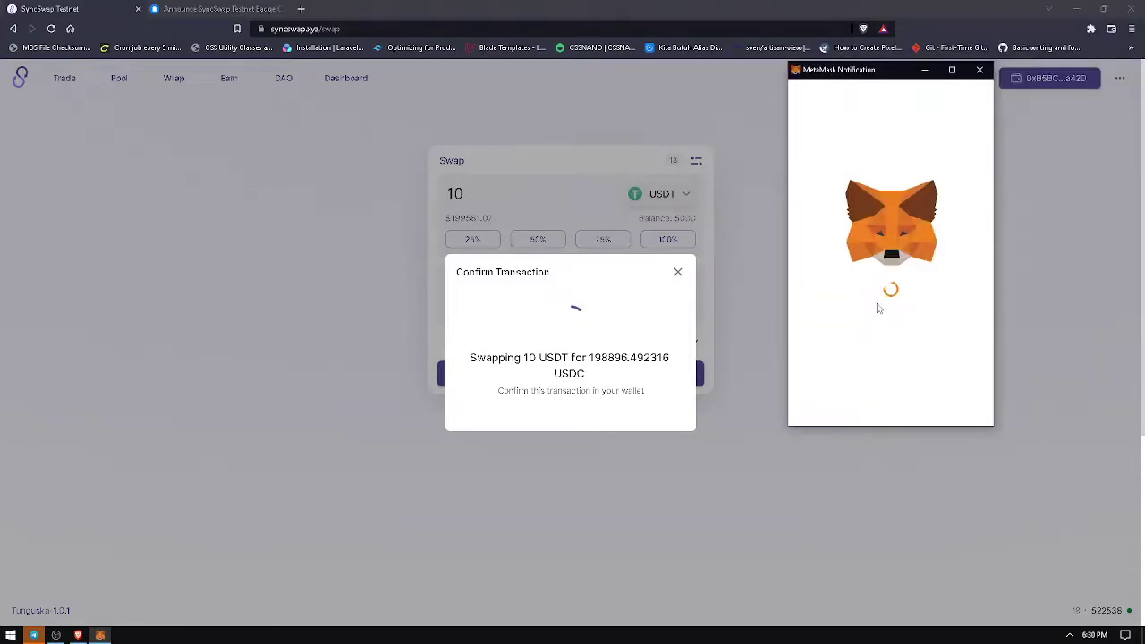
pyautogui.scroll(-1, 906, 362)
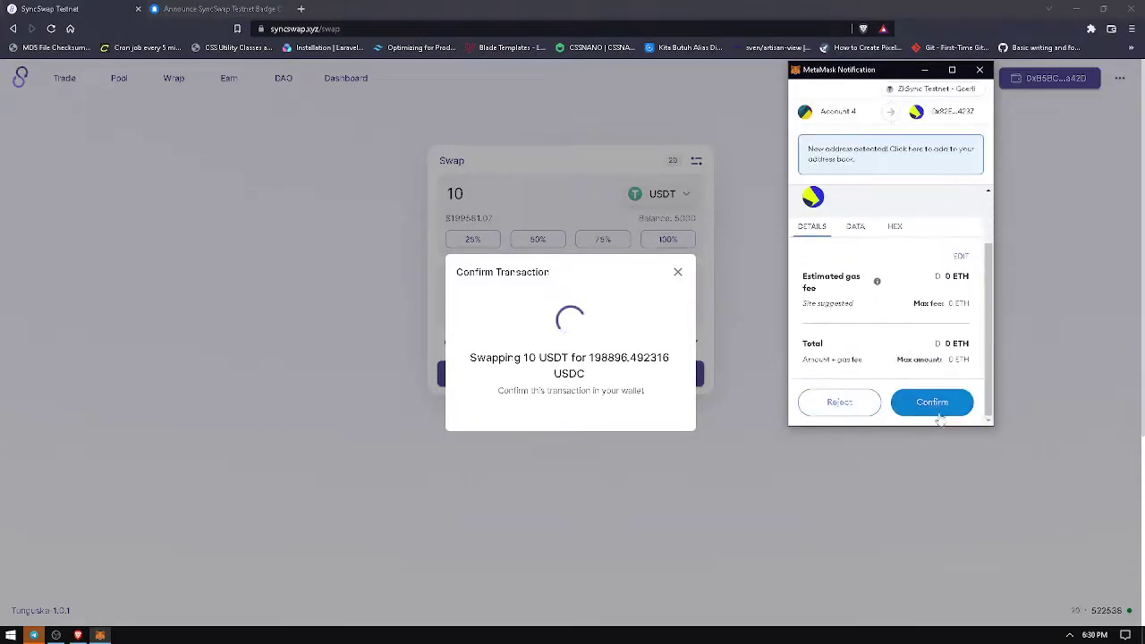
pyautogui.click(932, 403)
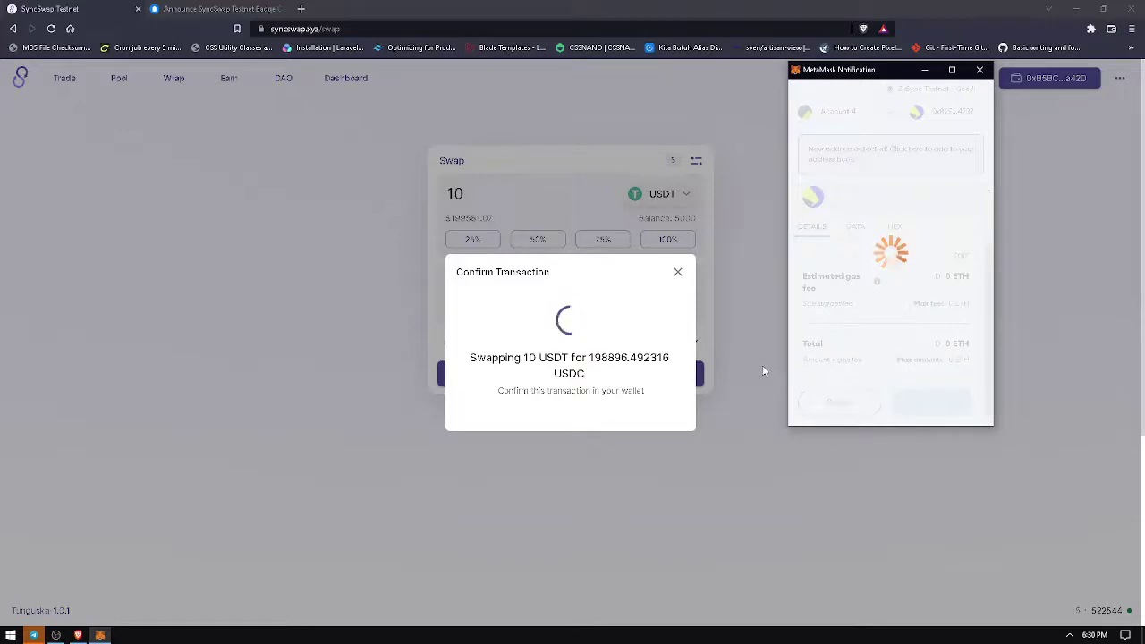
# Step: Open Notepad, write "ini ngebug", and move its window down to uncover the transaction dialog
pyautogui.press('super+r')
pyautogui.write('notepad')
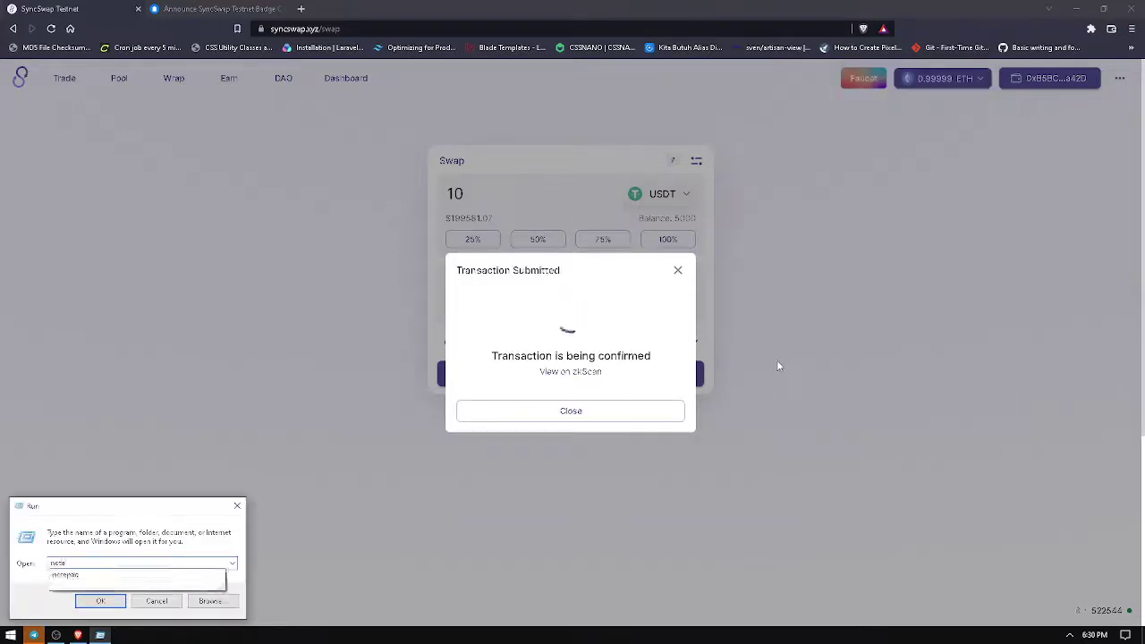
pyautogui.press('Return')
pyautogui.write('ini nge')
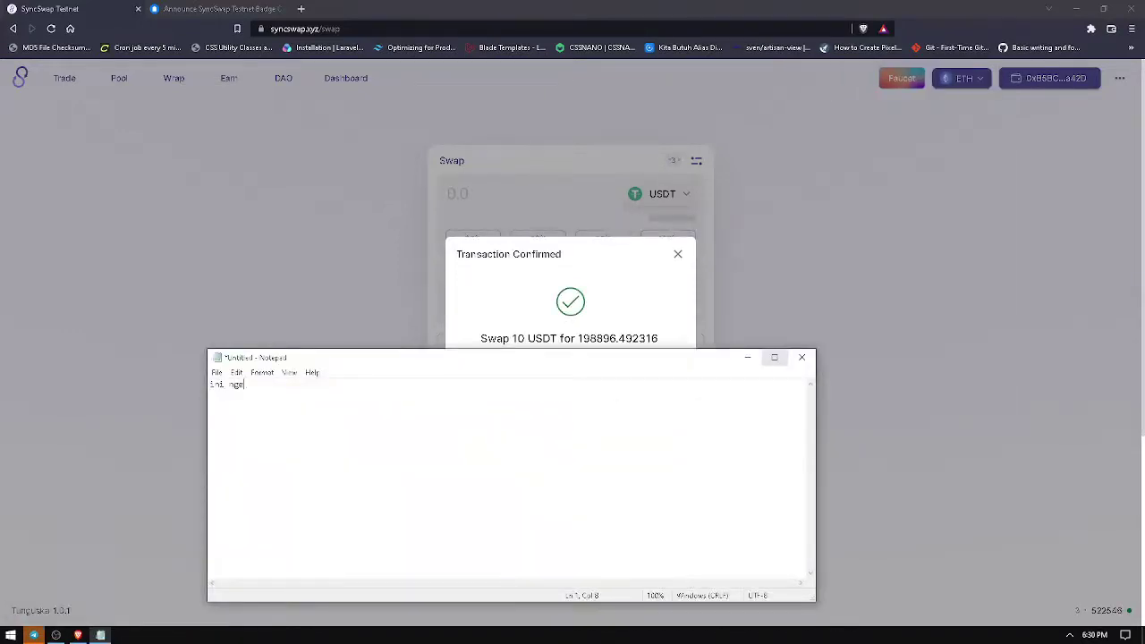
pyautogui.write('bug')
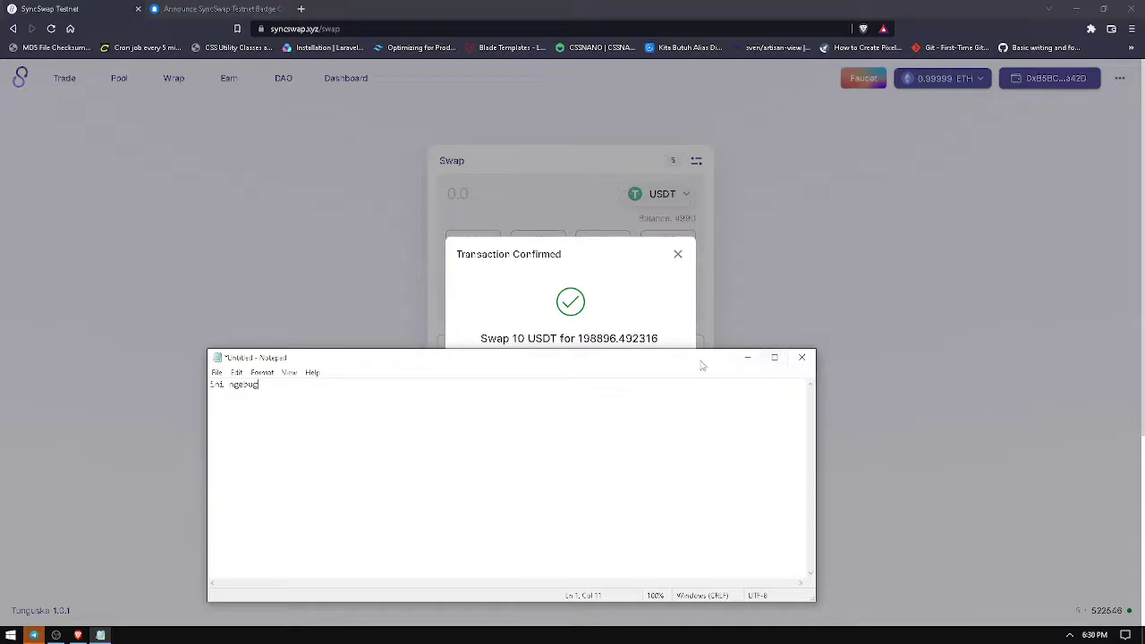
pyautogui.moveTo(701, 352); pyautogui.dragTo(701, 439)
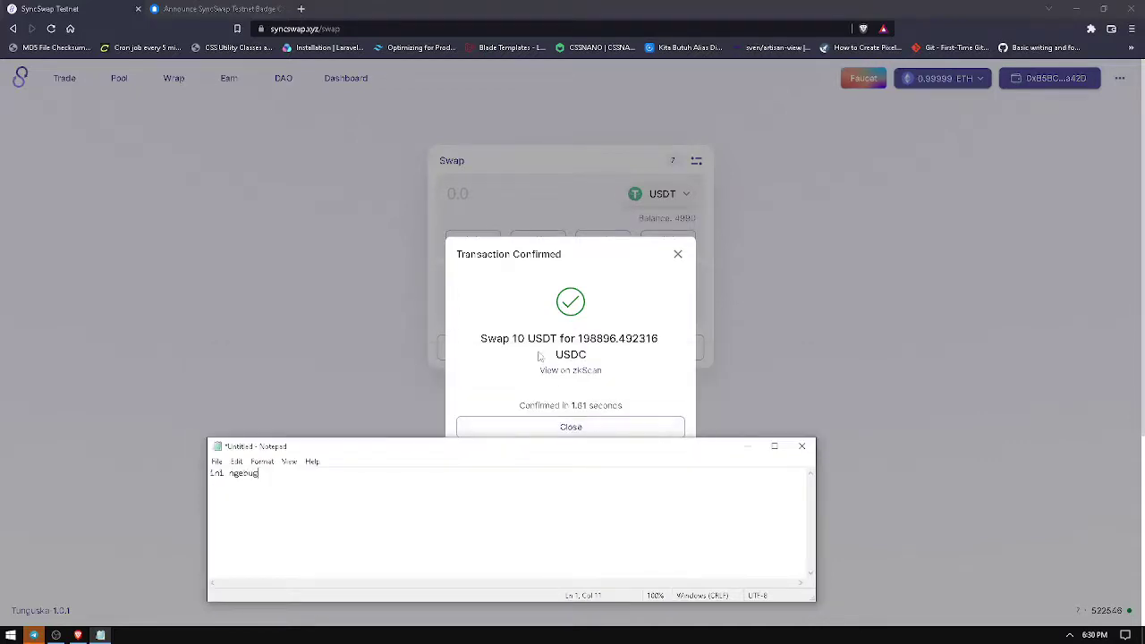
# Step: Open the swap transaction on zkScan and replace the Notepad text with "noh coba liat, 1 usdt masa dihargain" plus the copied amount "197,188.564 USDC"
pyautogui.click(564, 370)
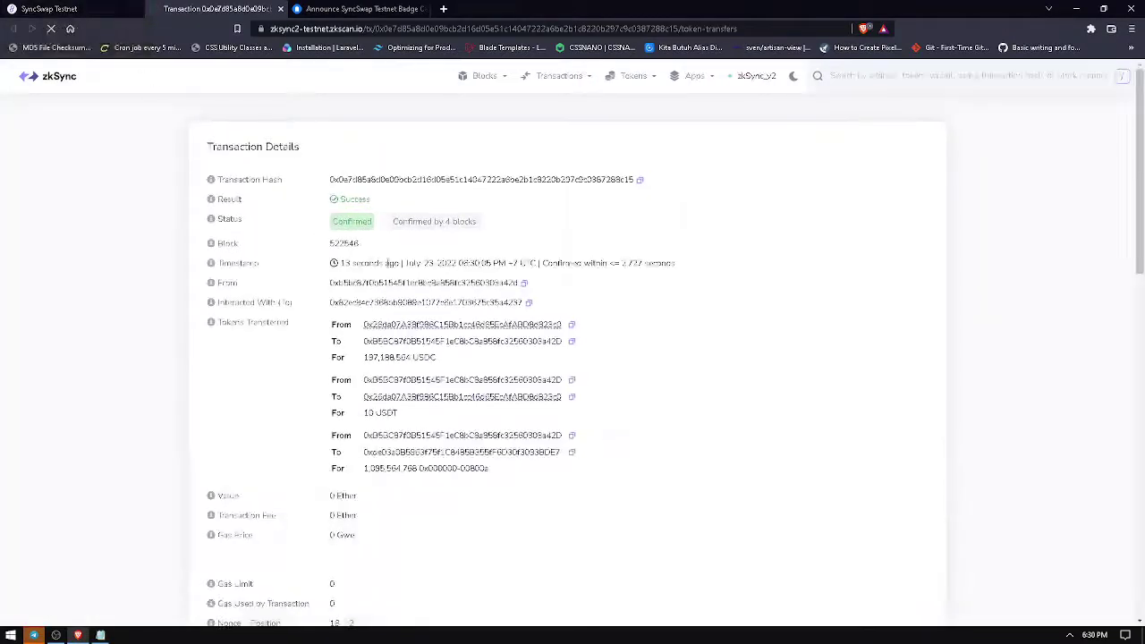
pyautogui.moveTo(363, 359); pyautogui.dragTo(455, 362)
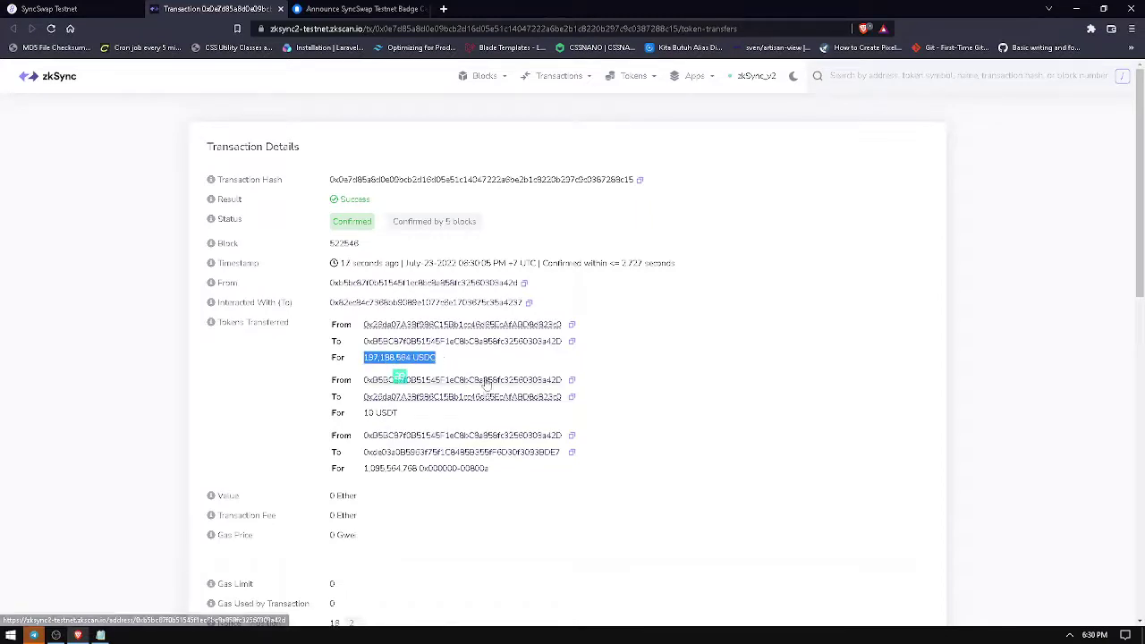
pyautogui.hotkey('alt', 'Tab')
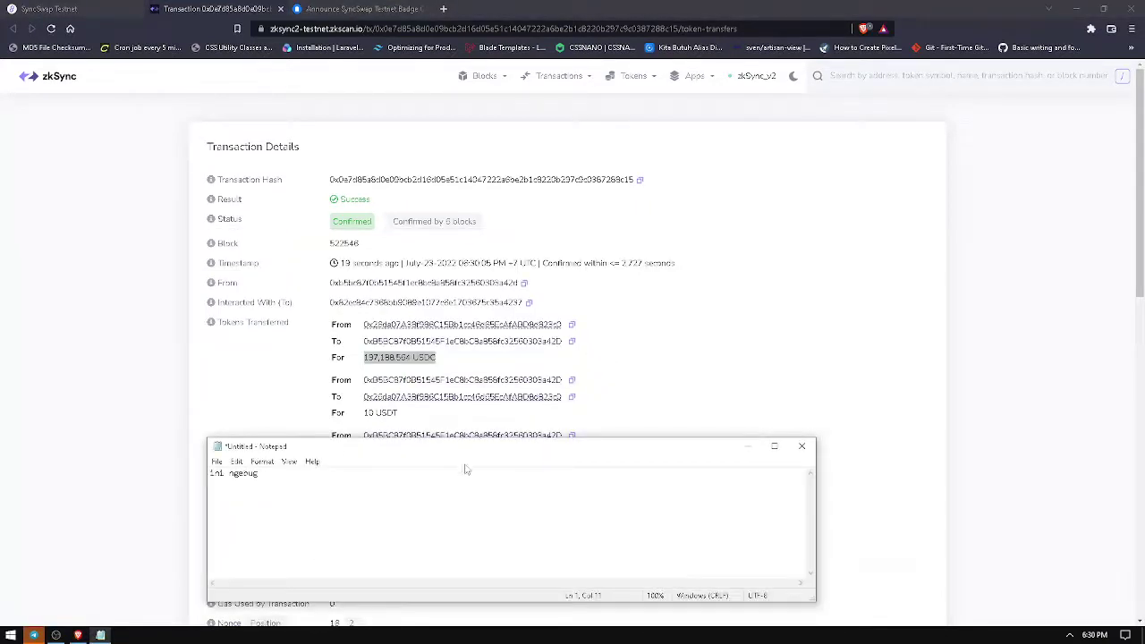
pyautogui.hotkey('ctrl', 'a')
pyautogui.write('r')
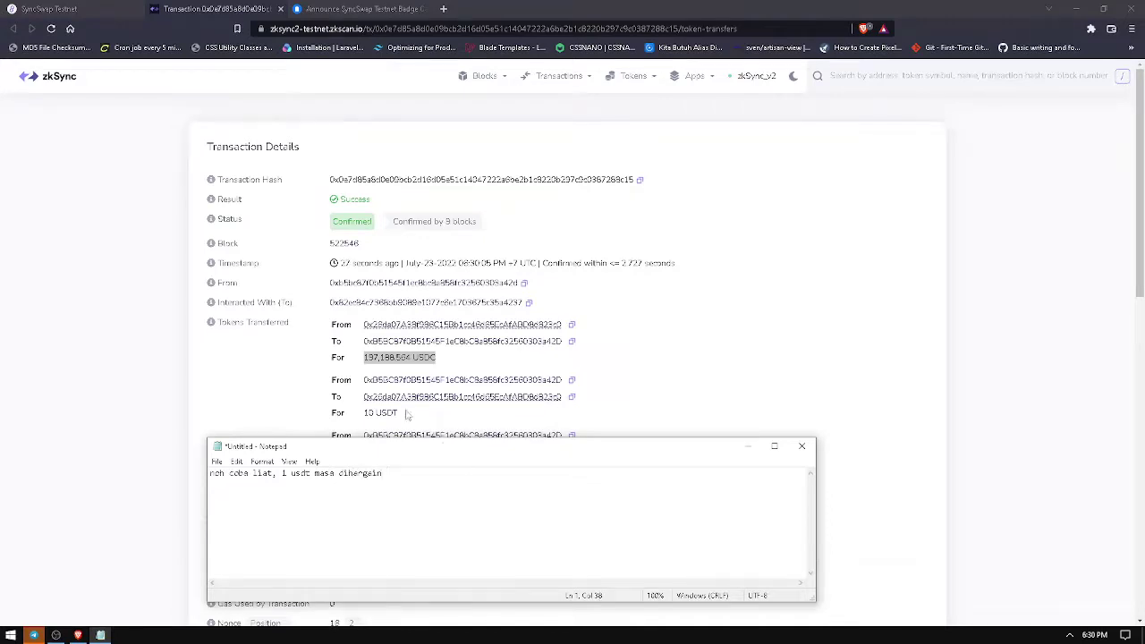
pyautogui.moveTo(363, 357); pyautogui.dragTo(439, 365)
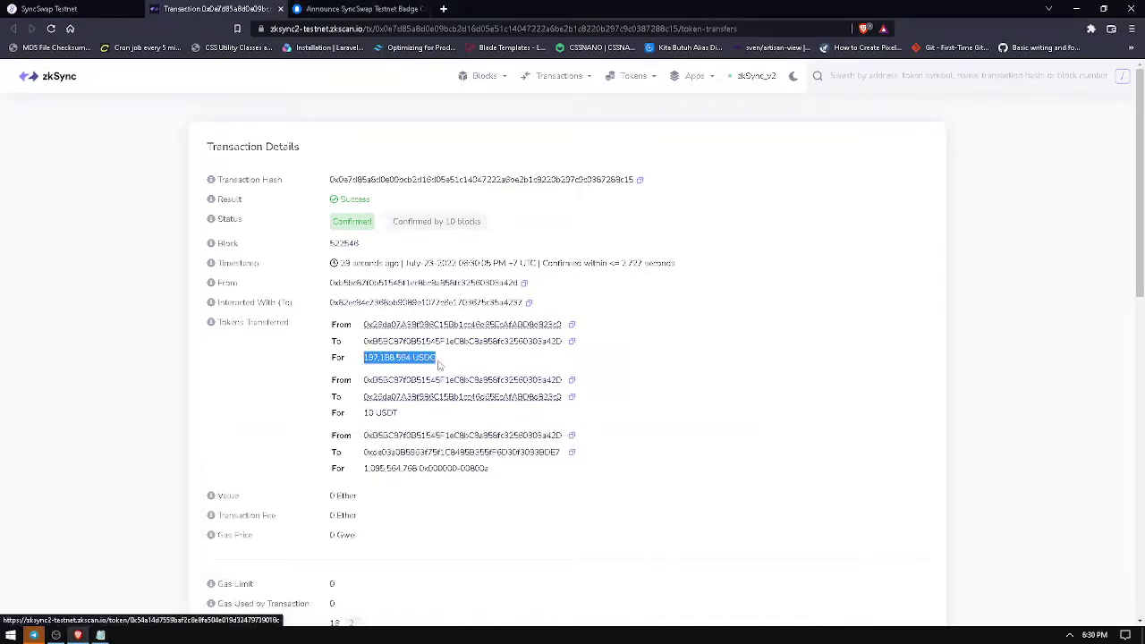
pyautogui.hotkey('ctrl', 'c')
pyautogui.hotkey('alt', 'Tab')
pyautogui.hotkey('ctrl', 'v')
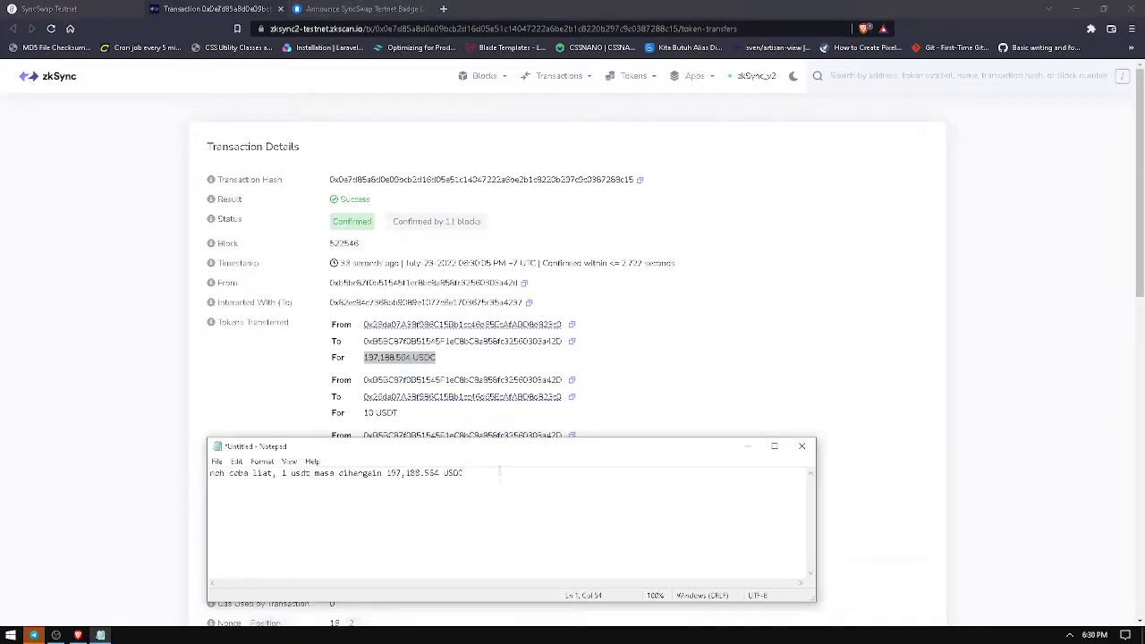
# Step: Return to the SyncSwap tab, dismiss the transaction dialog, and highlight the USDC balance
pyautogui.click(276, 329)
pyautogui.hotkey('ctrl', 'shift', 'Tab')
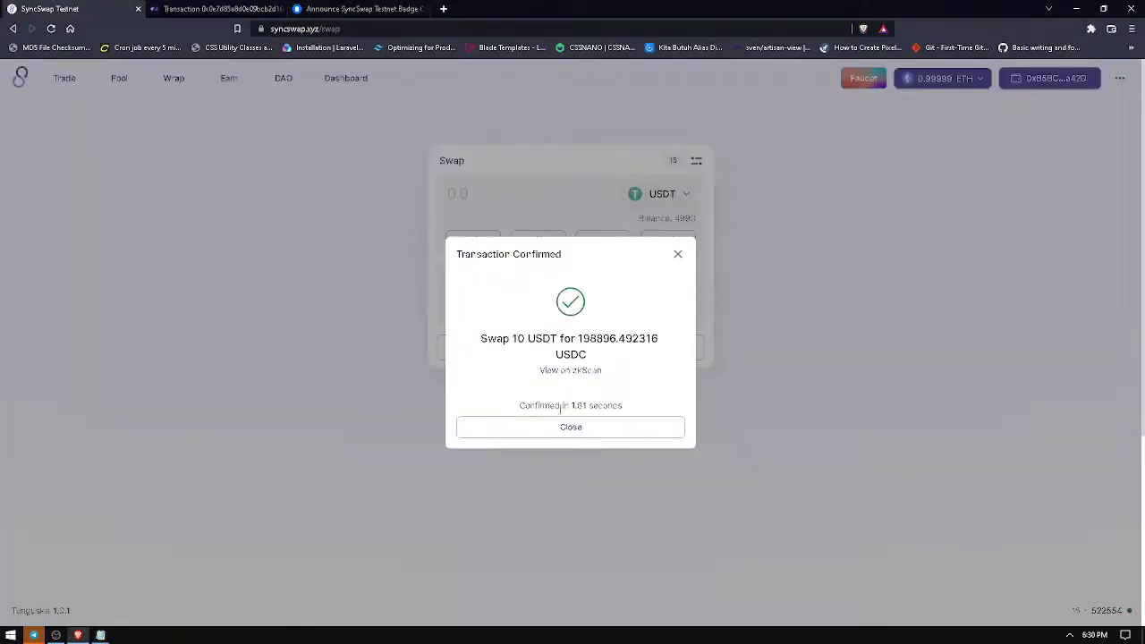
pyautogui.click(564, 431)
pyautogui.moveTo(641, 311); pyautogui.dragTo(700, 316)
# Step: Replace the Notepad text with "dan coba liatt hasil transaksinya berhasil dong wkwkwk"
pyautogui.hotkey('alt', 'Tab')
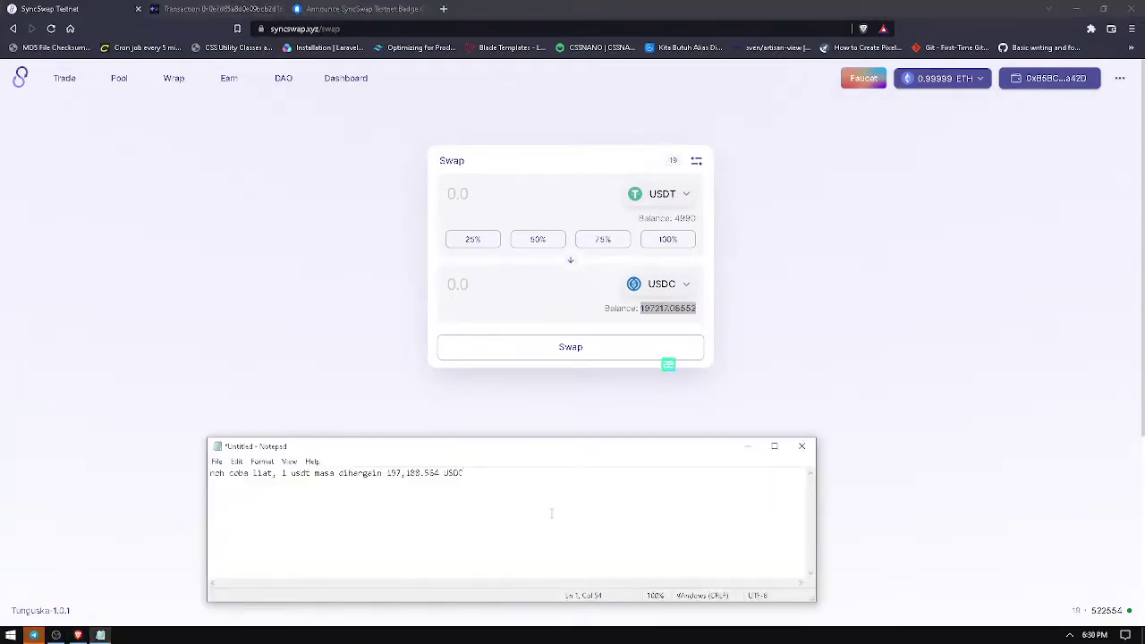
pyautogui.hotkey('ctrl', 'a')
pyautogui.write('dan coba ')
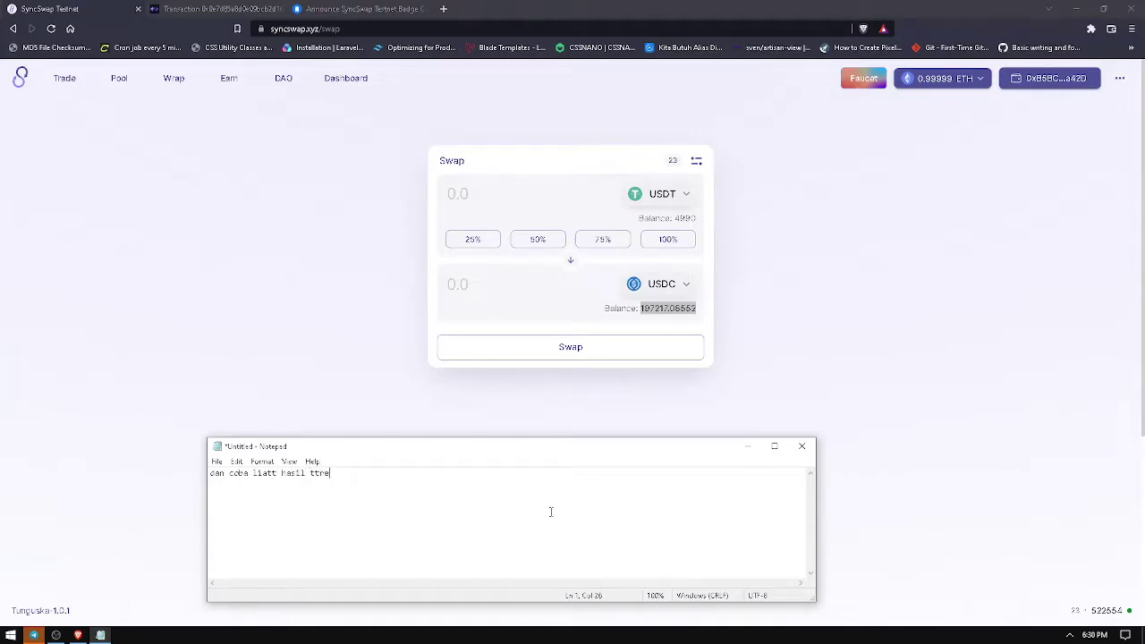
pyautogui.write('liatt hasil transaksinya berhasil dong wkwkwk')
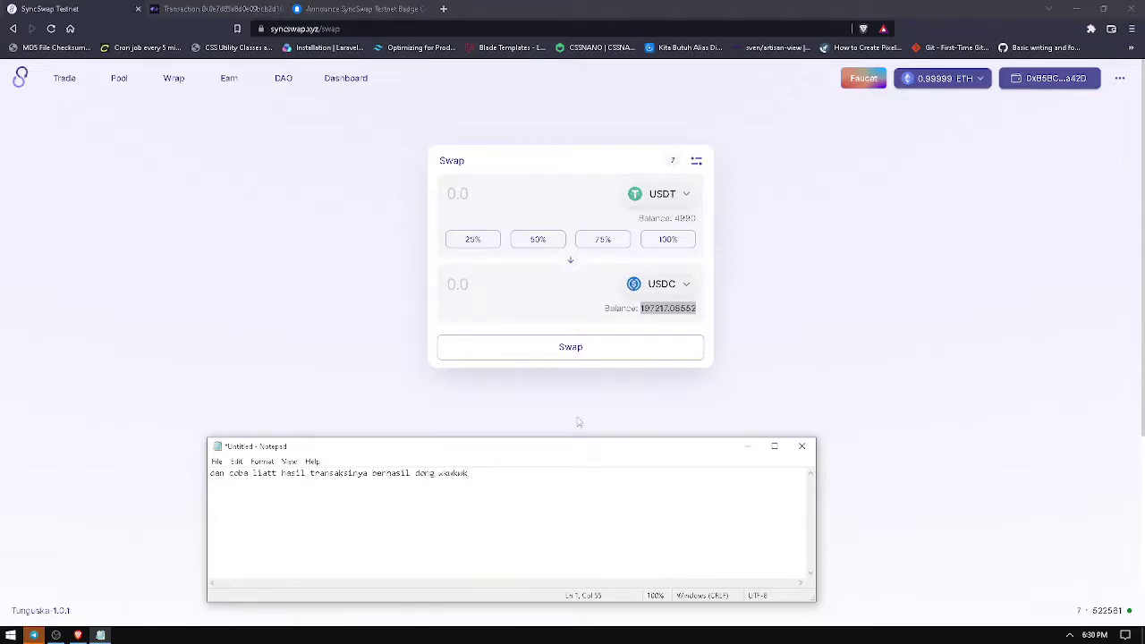
# Step: Fill the USDC swap amount with the full balance and open the form for a new pool position
pyautogui.click(646, 313)
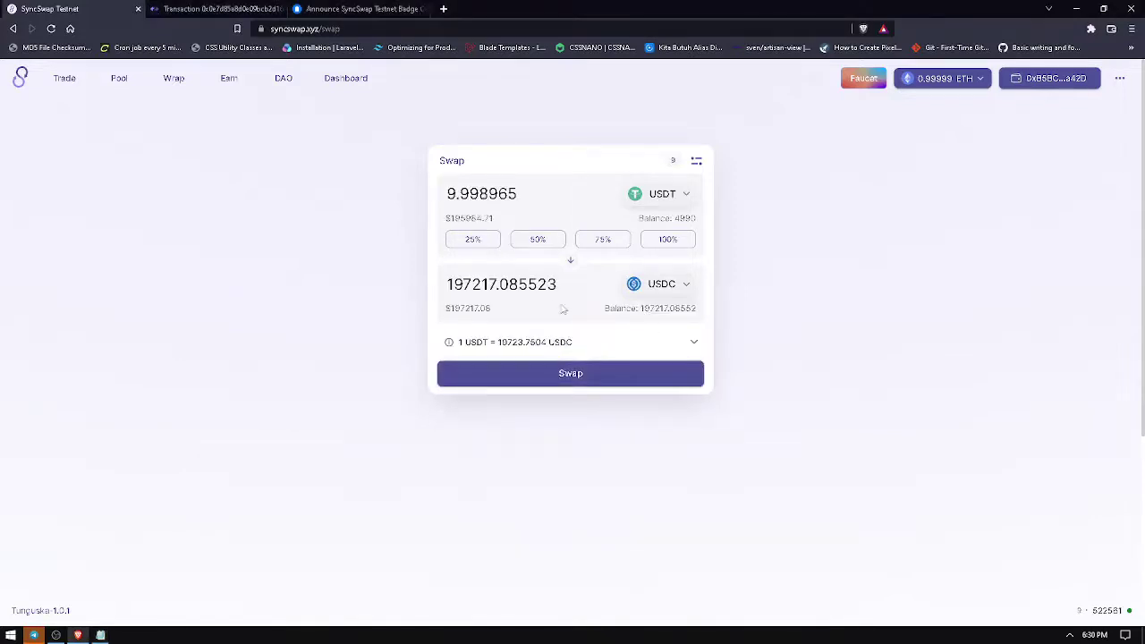
pyautogui.click(120, 85)
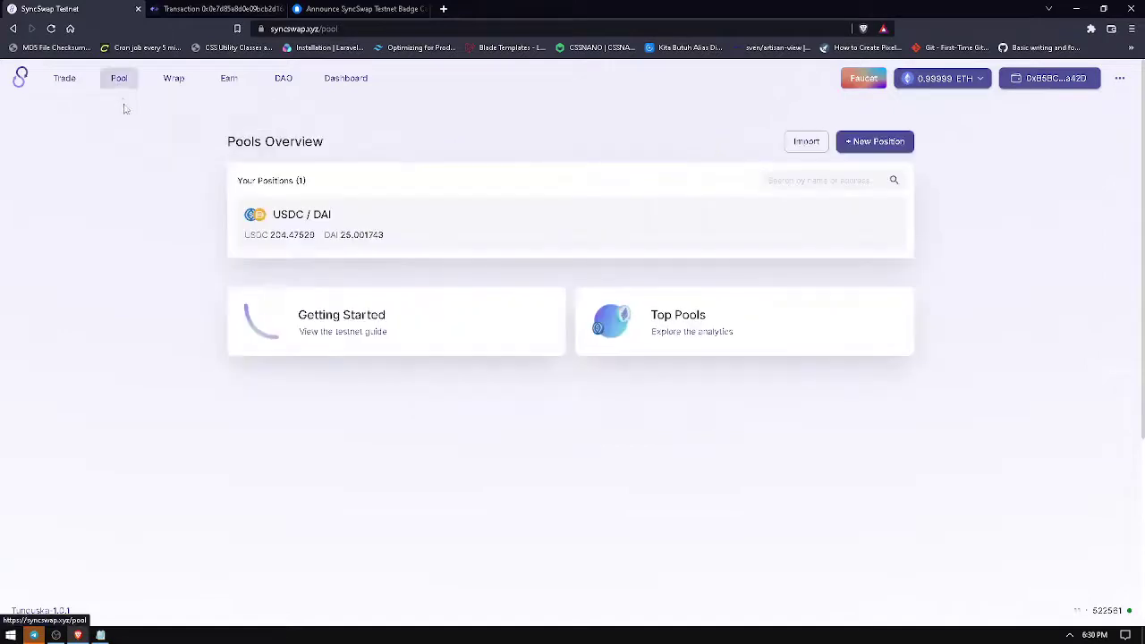
pyautogui.click(870, 141)
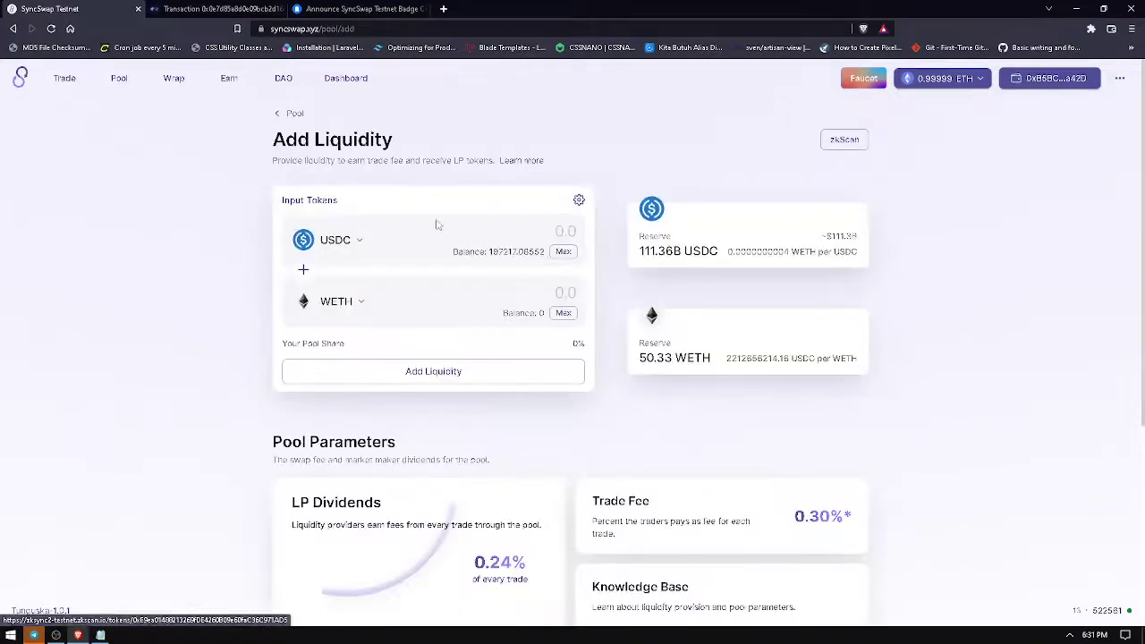
# Step: Return to the Trade page and set the token to receive to WETH
pyautogui.click(75, 85)
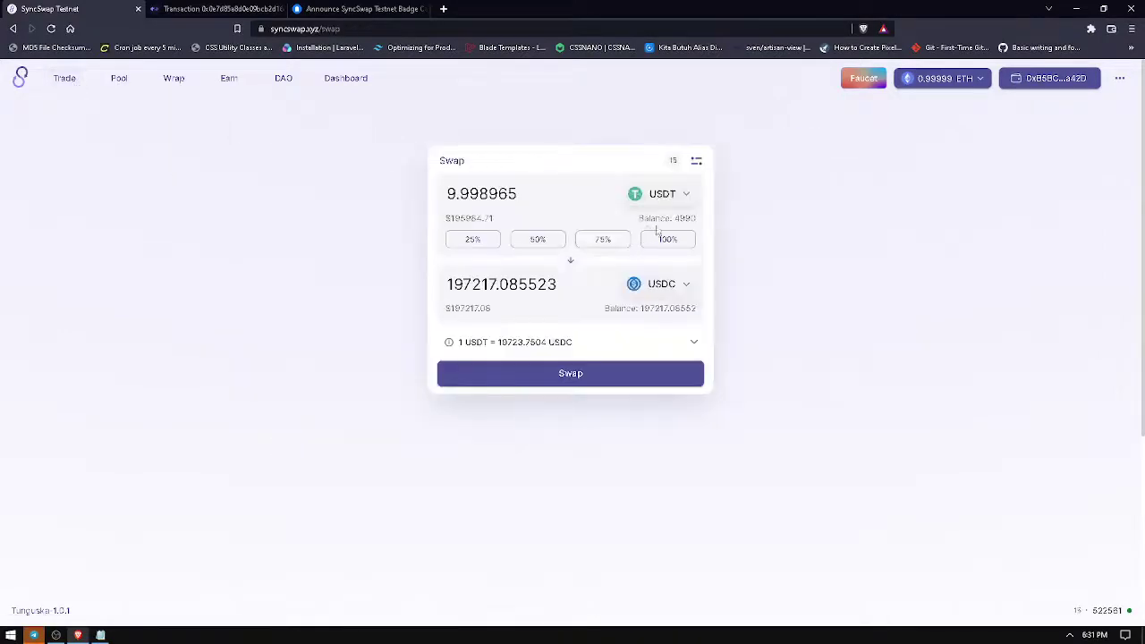
pyautogui.click(654, 285)
pyautogui.click(493, 338)
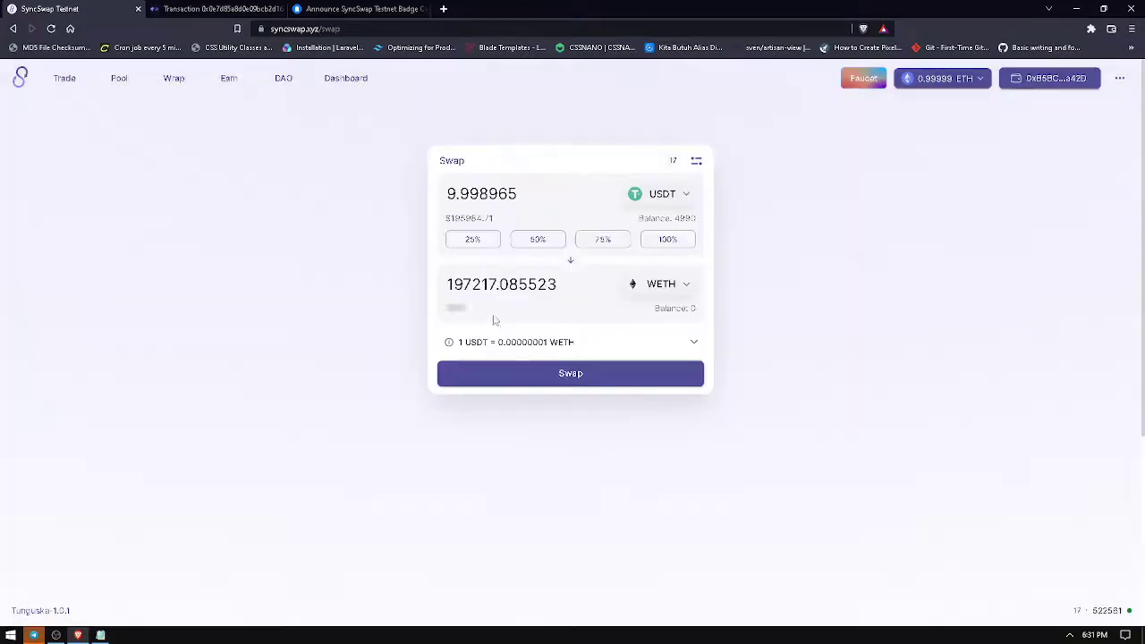
pyautogui.moveTo(528, 198); pyautogui.dragTo(440, 204)
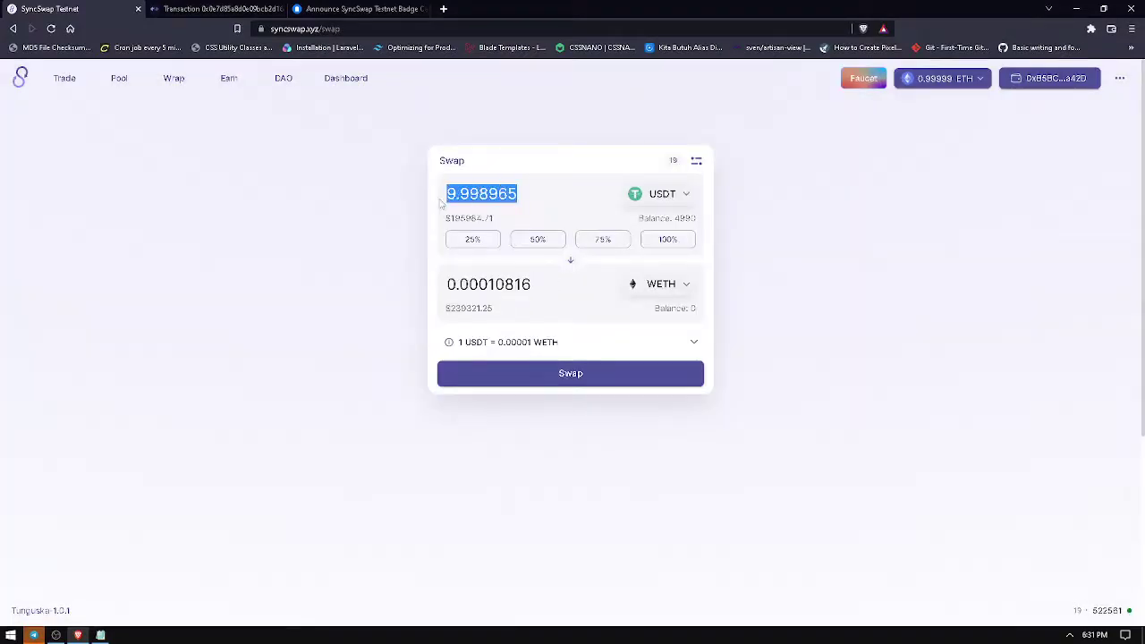
pyautogui.click(412, 285)
pyautogui.click(425, 316)
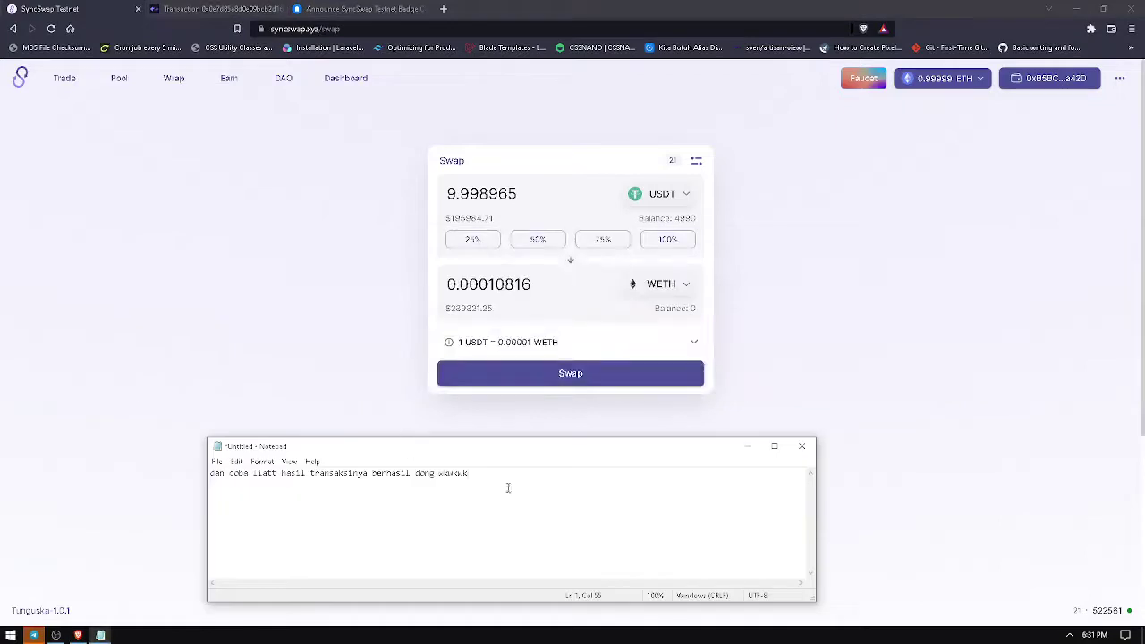
# Step: Replace the Notepad text with "nah ini baru normal untuk weth"
pyautogui.hotkey('ctrl', 'a')
pyautogui.press('BackSpace')
pyautogui.write('sekarang')
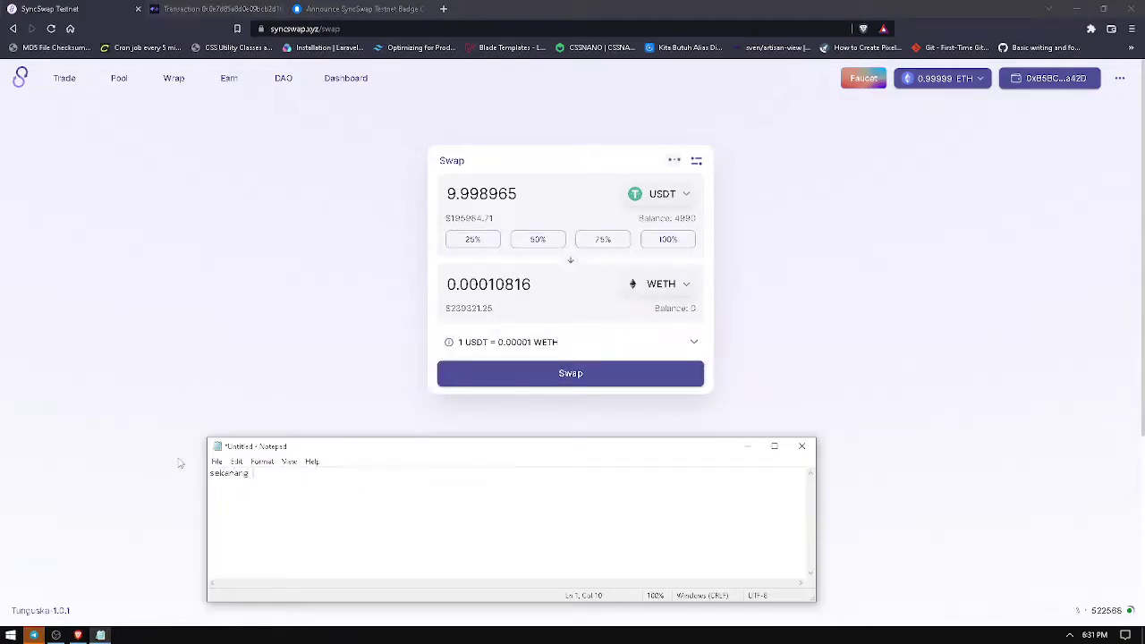
pyautogui.hotkey('ctrl', 'a')
pyautogui.press('BackSpace')
pyautogui.write('nah ini ba')
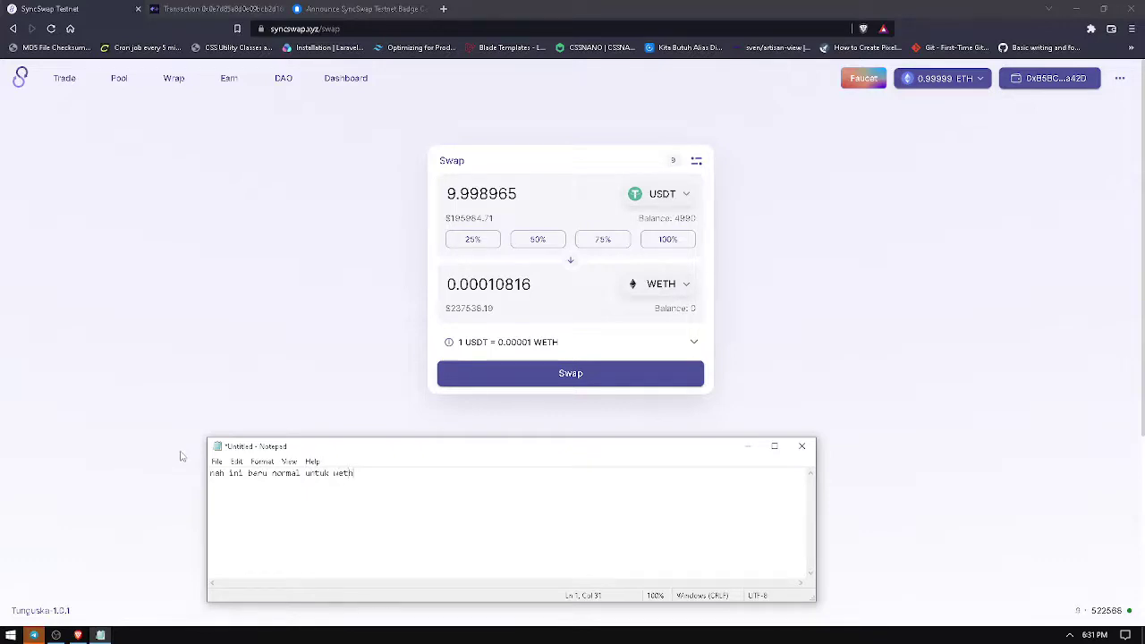
# Step: Swap 25% of the USDT balance (1247.5 USDT) for WETH and confirm the transaction in MetaMask
pyautogui.click(450, 421)
pyautogui.click(482, 240)
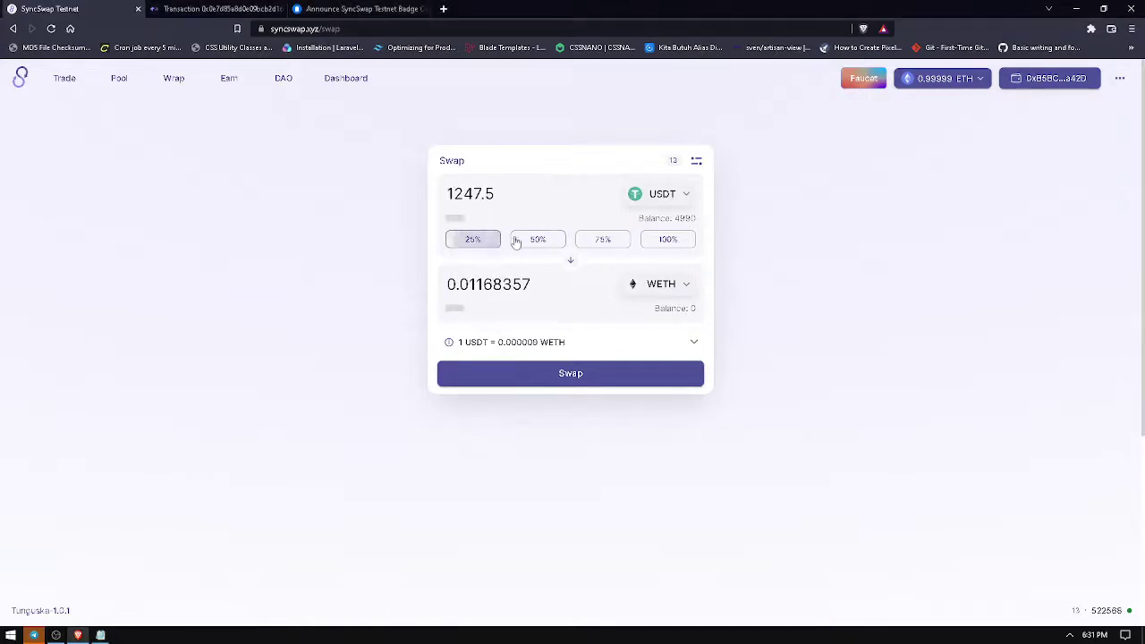
pyautogui.click(539, 241)
pyautogui.click(480, 243)
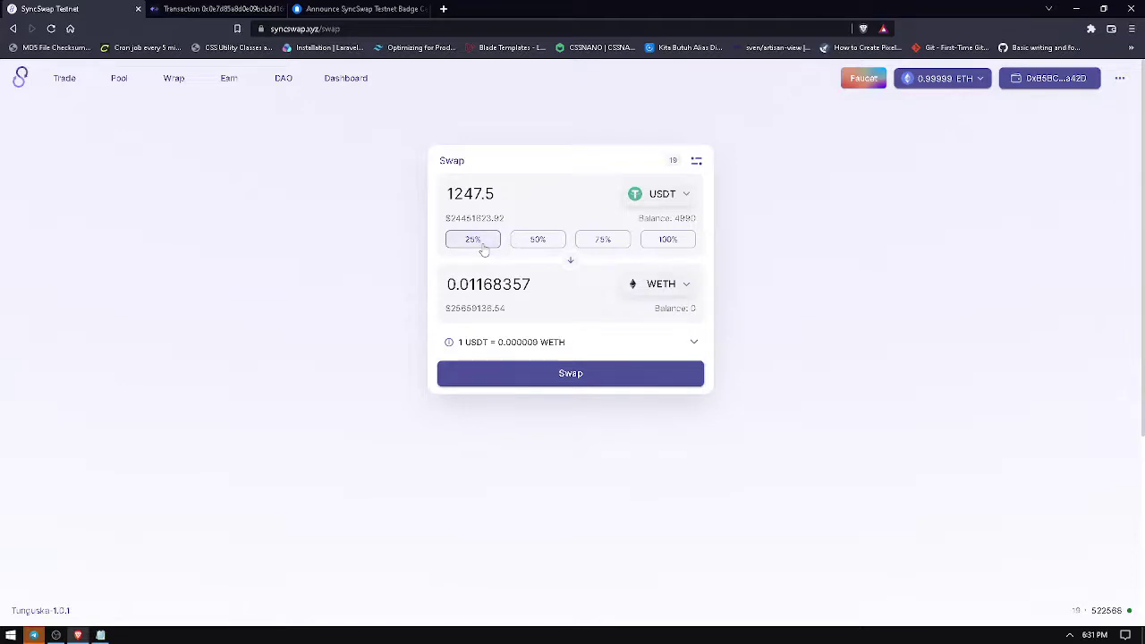
pyautogui.click(498, 375)
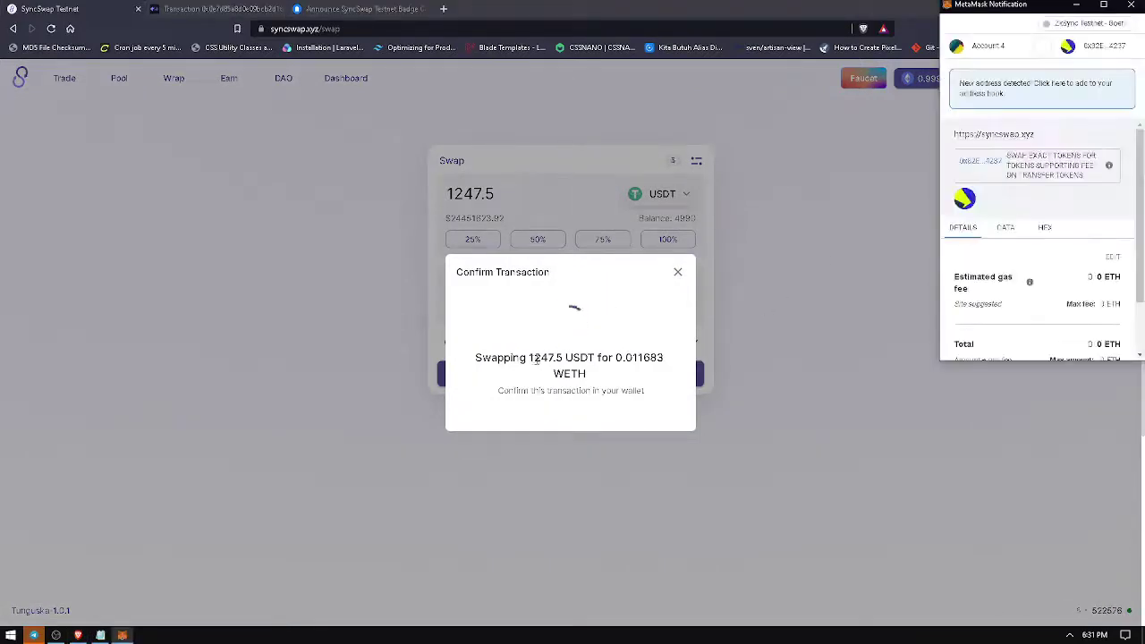
pyautogui.scroll(-3, 1042, 291)
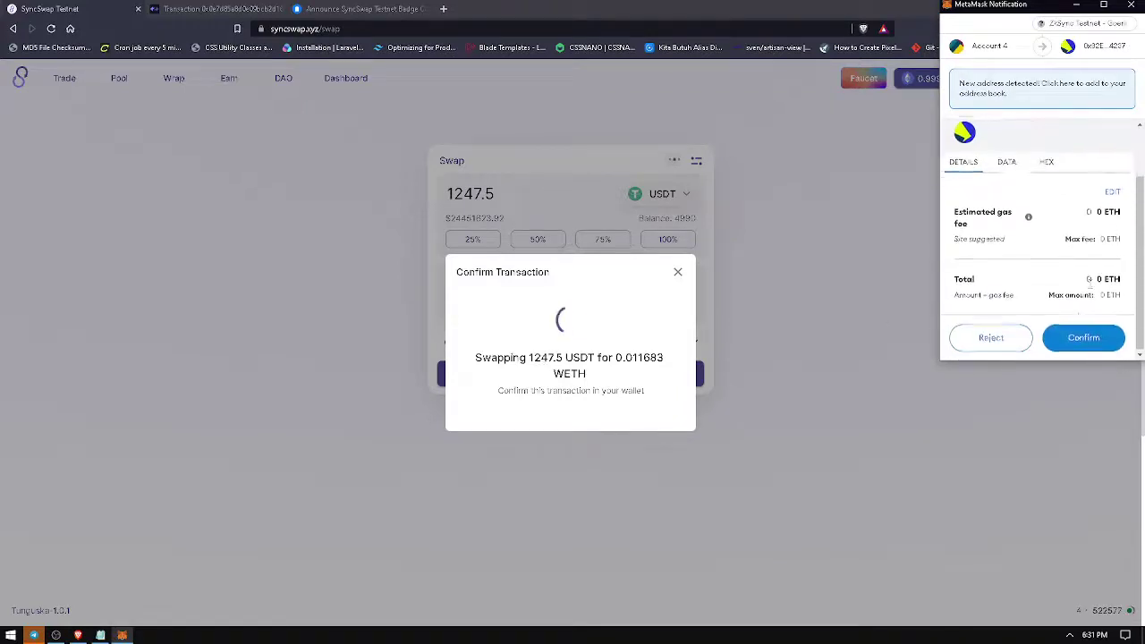
pyautogui.click(1074, 336)
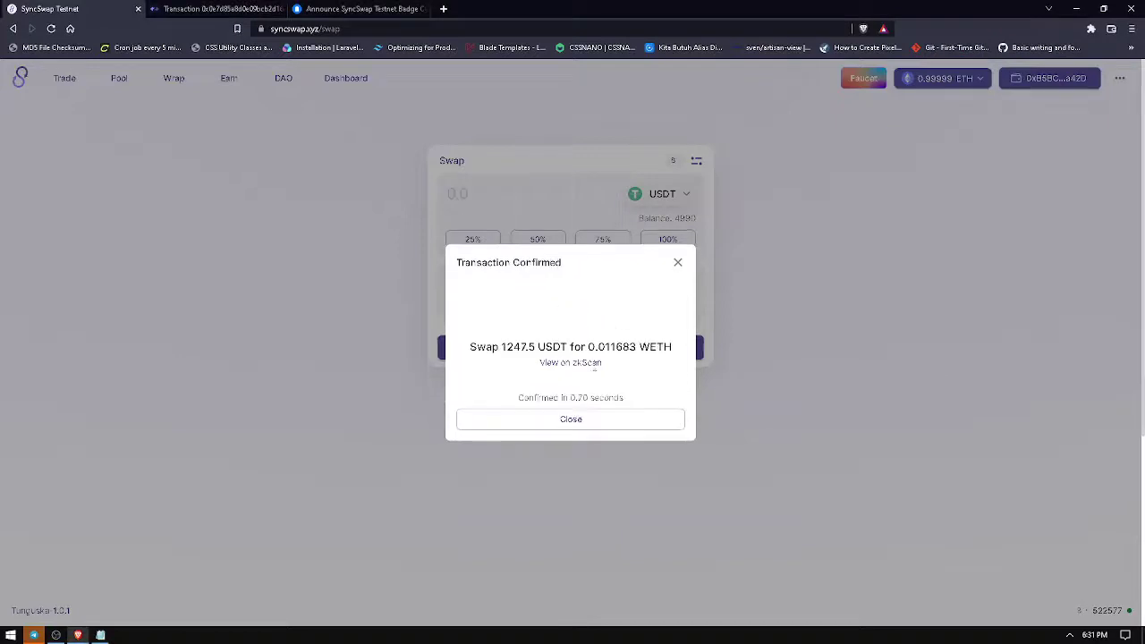
# Step: Close the swap confirmation, open a new USDC/WETH pool position and fill the WETH amount with the full balance
pyautogui.click(573, 414)
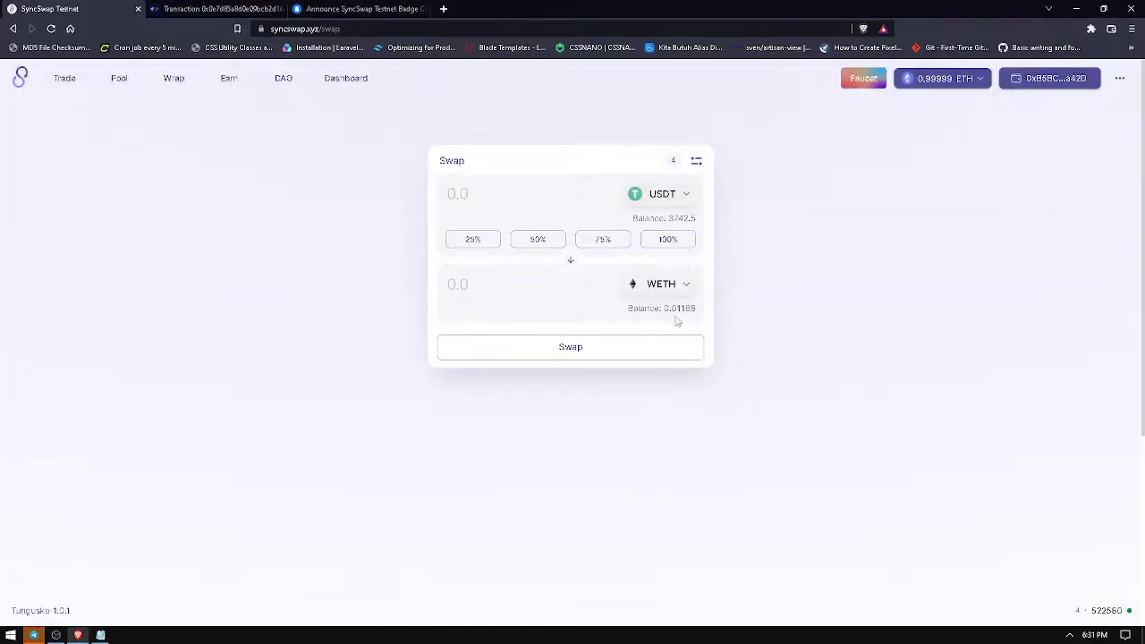
pyautogui.click(126, 82)
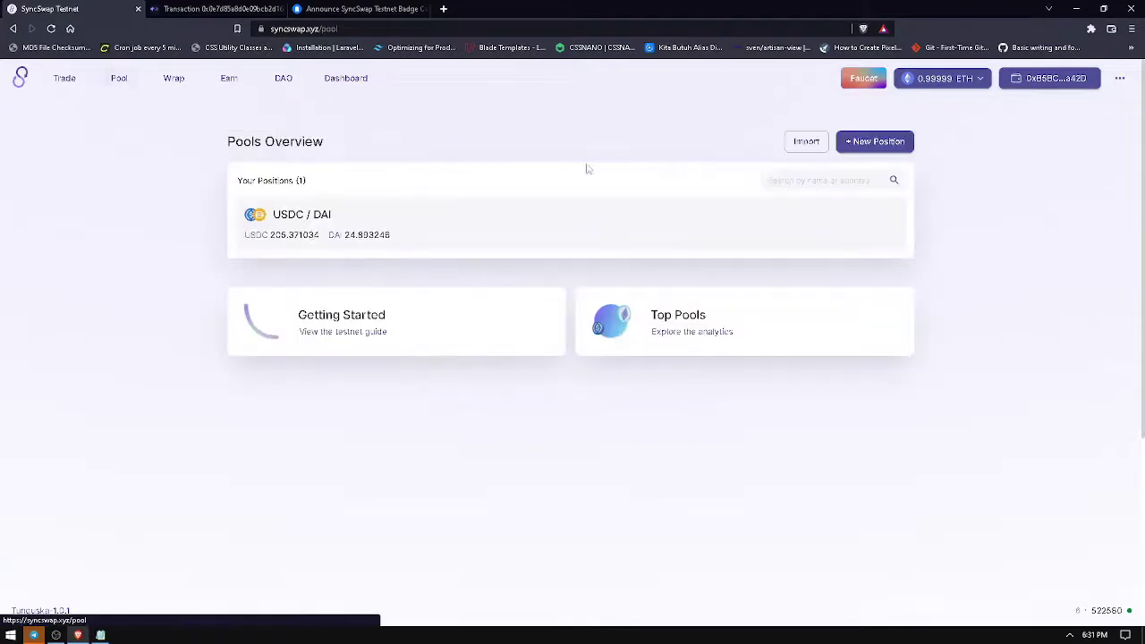
pyautogui.click(872, 141)
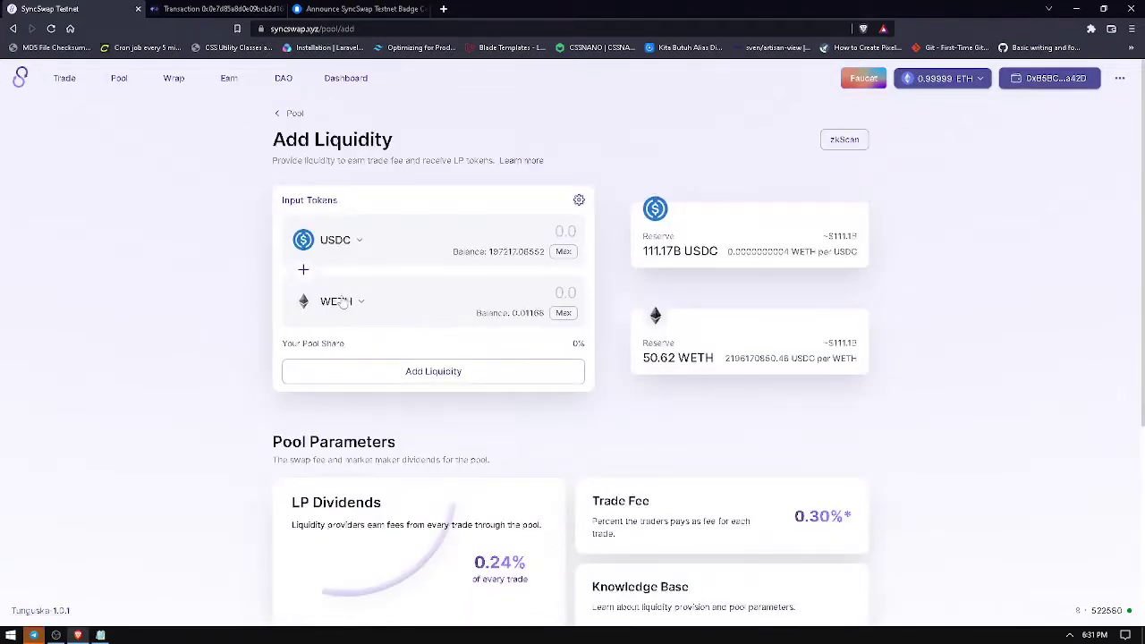
pyautogui.click(563, 314)
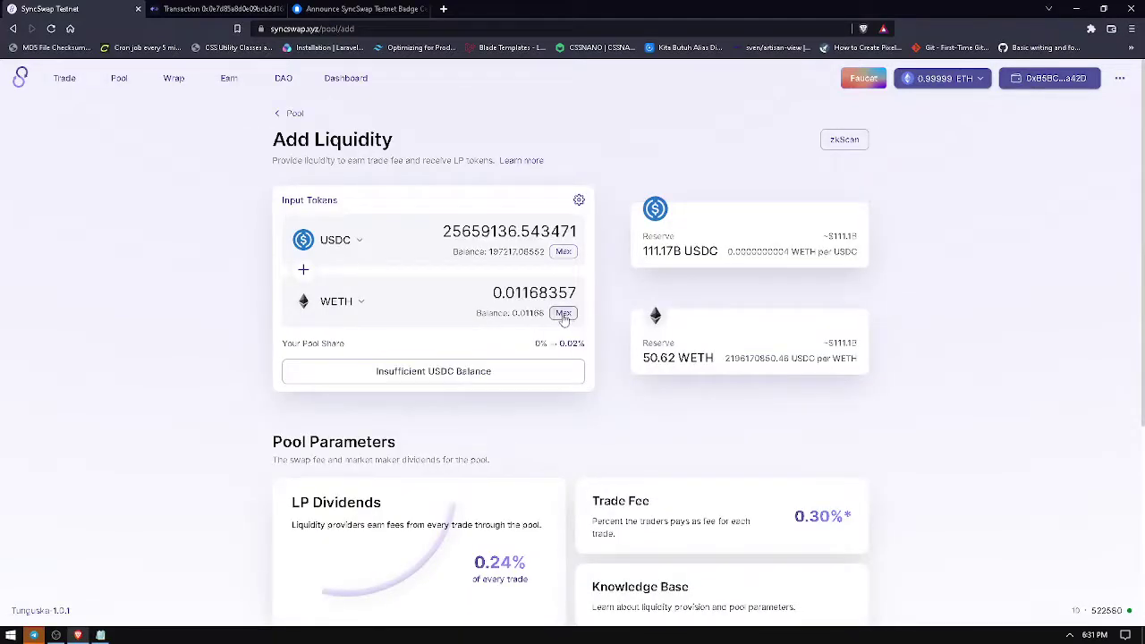
pyautogui.moveTo(443, 232); pyautogui.dragTo(546, 233)
# Step: Replace the Notepad text with "masih ngebug ternyata, usdt nilainya tinggi bangett"
pyautogui.hotkey('alt', 'Tab')
pyautogui.hotkey('alt', 'Tab')
pyautogui.hotkey('alt', 'Tab')
pyautogui.press('Tab')
pyautogui.hotkey('ctrl', 'a')
pyautogui.write('masi')
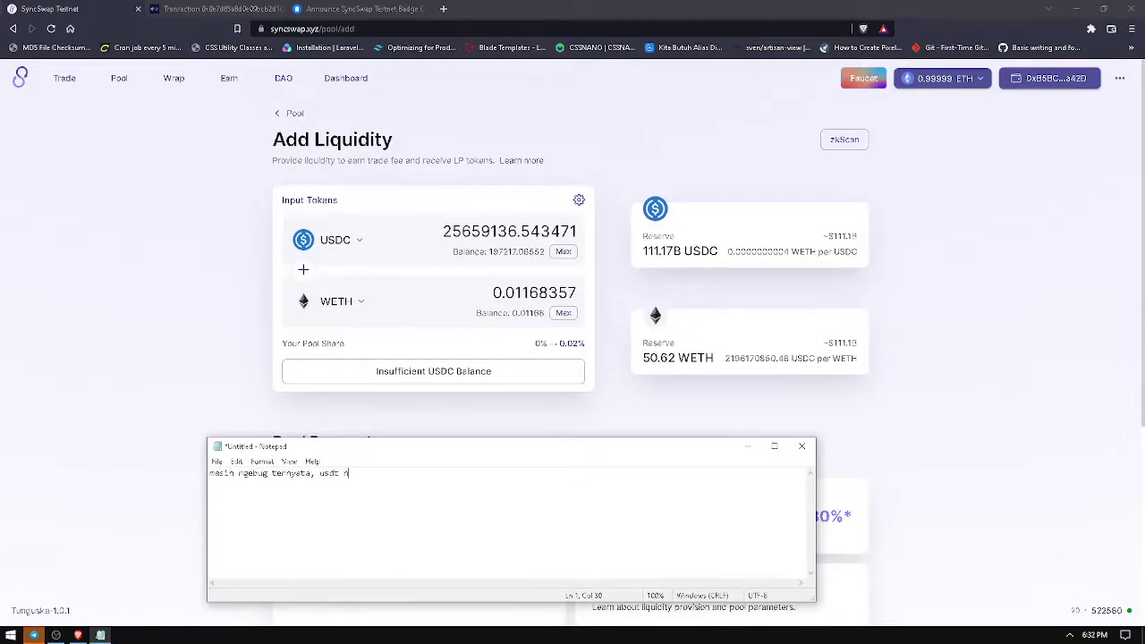
pyautogui.write('ttingg')
pyautogui.press('BackSpace')
pyautogui.press('BackSpace')
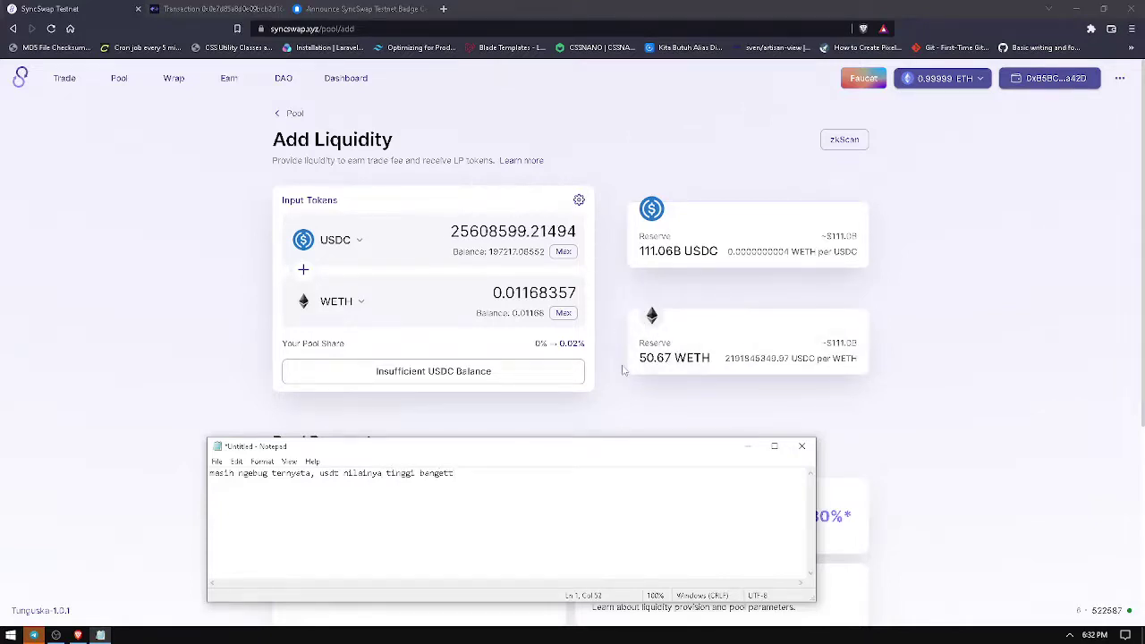
# Step: Return to the Add Liquidity form and set the WETH amount to 0.01
pyautogui.click(641, 389)
pyautogui.moveTo(494, 292); pyautogui.dragTo(594, 297)
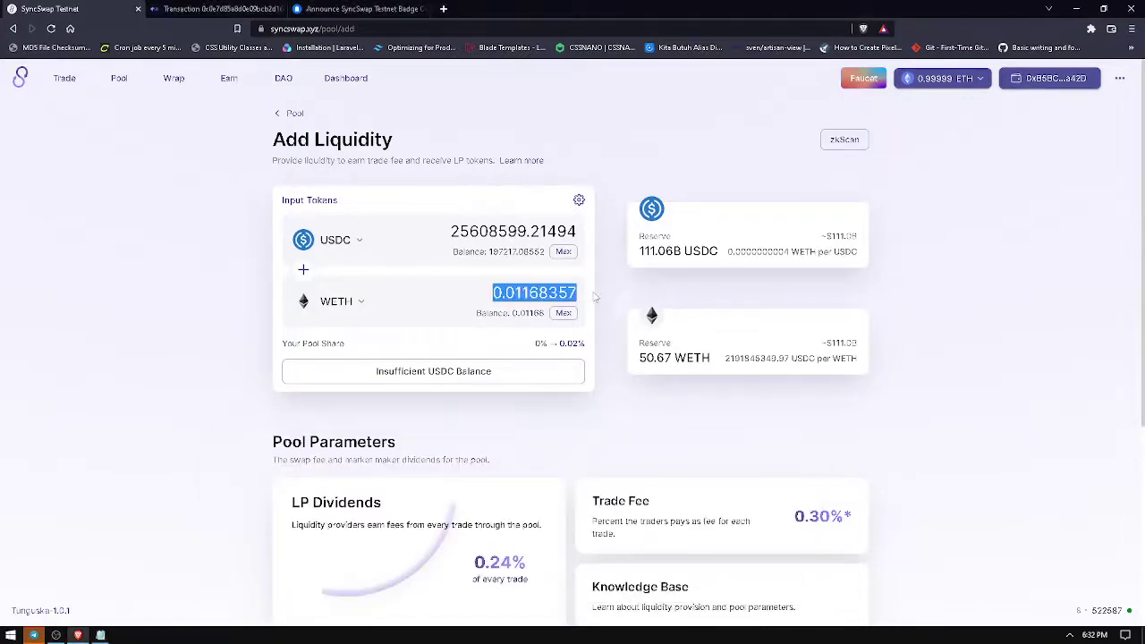
pyautogui.write('0.01')
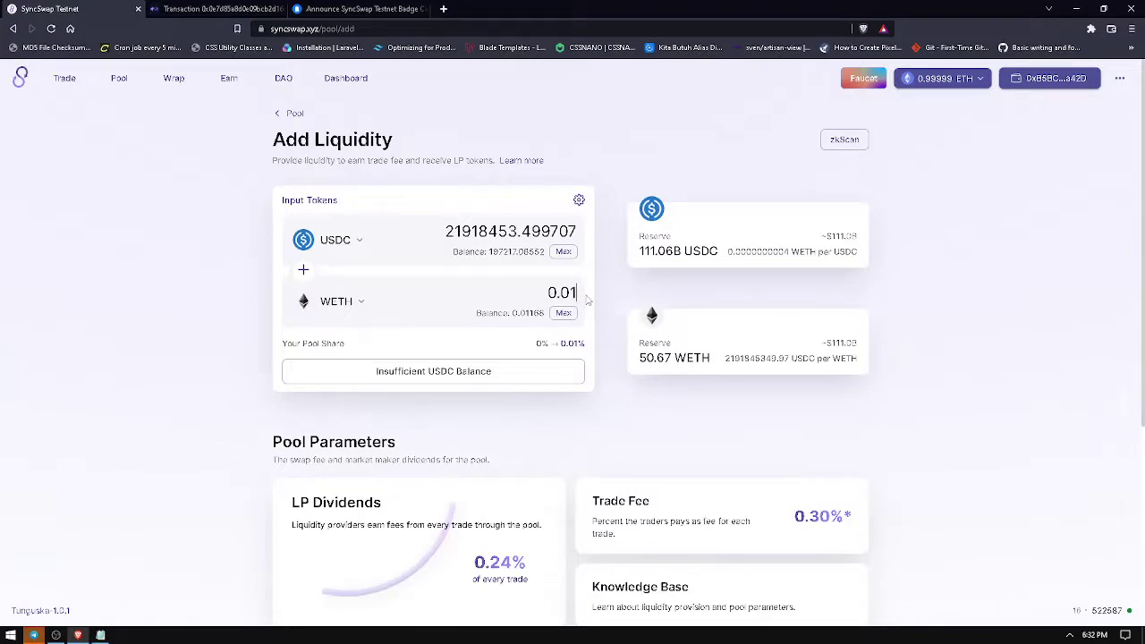
# Step: Set up a swap on the Trade page of 25% of the USDT balance (935.625 USDT) into USDC
pyautogui.click(64, 77)
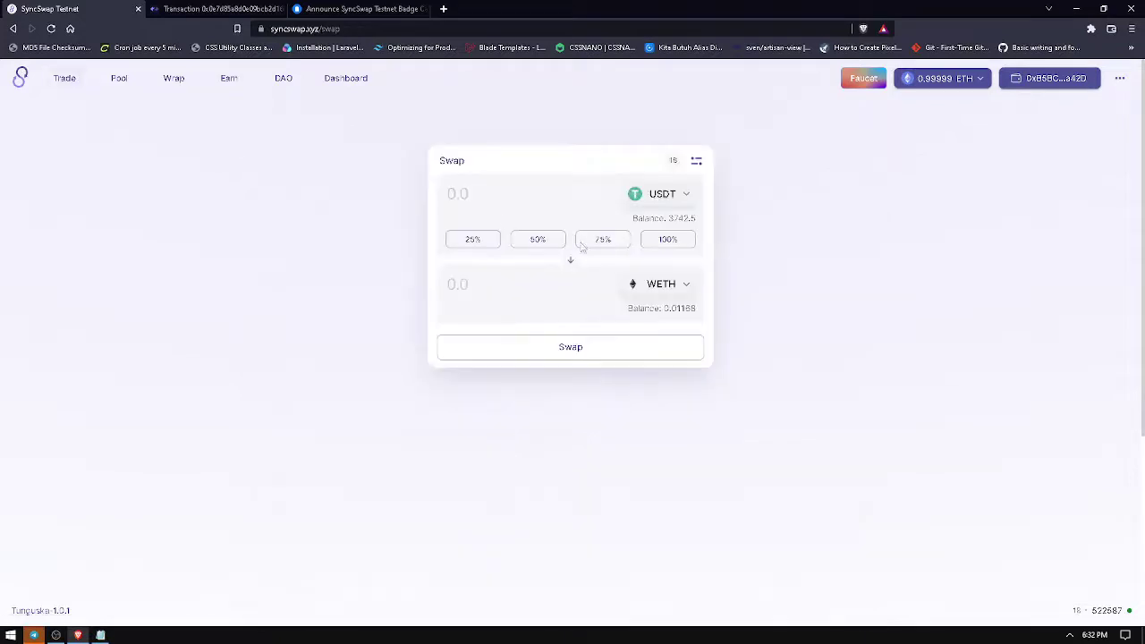
pyautogui.click(474, 239)
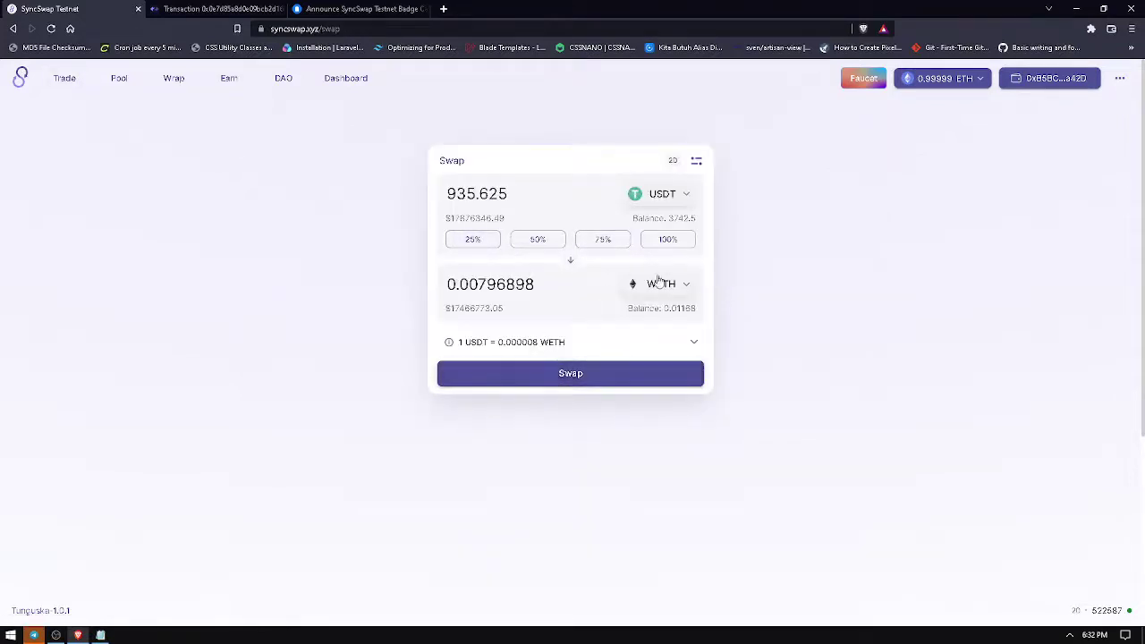
pyautogui.click(657, 283)
pyautogui.click(505, 381)
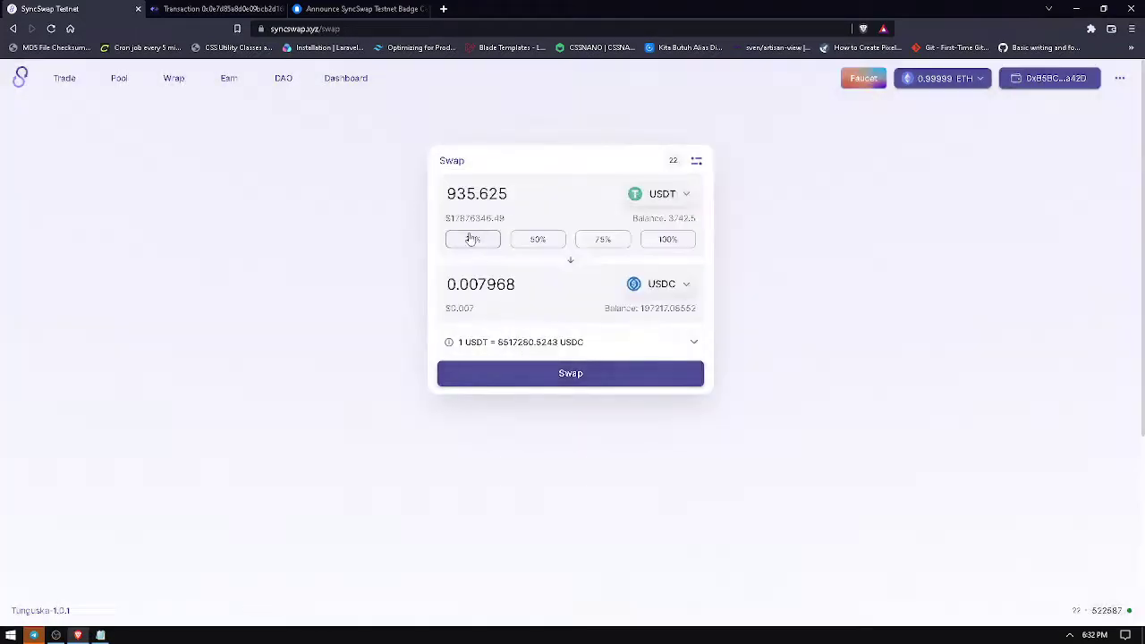
# Step: Submit the swap of 935.625 USDT for USDC, confirm it in MetaMask and dismiss the confirmation
pyautogui.click(532, 373)
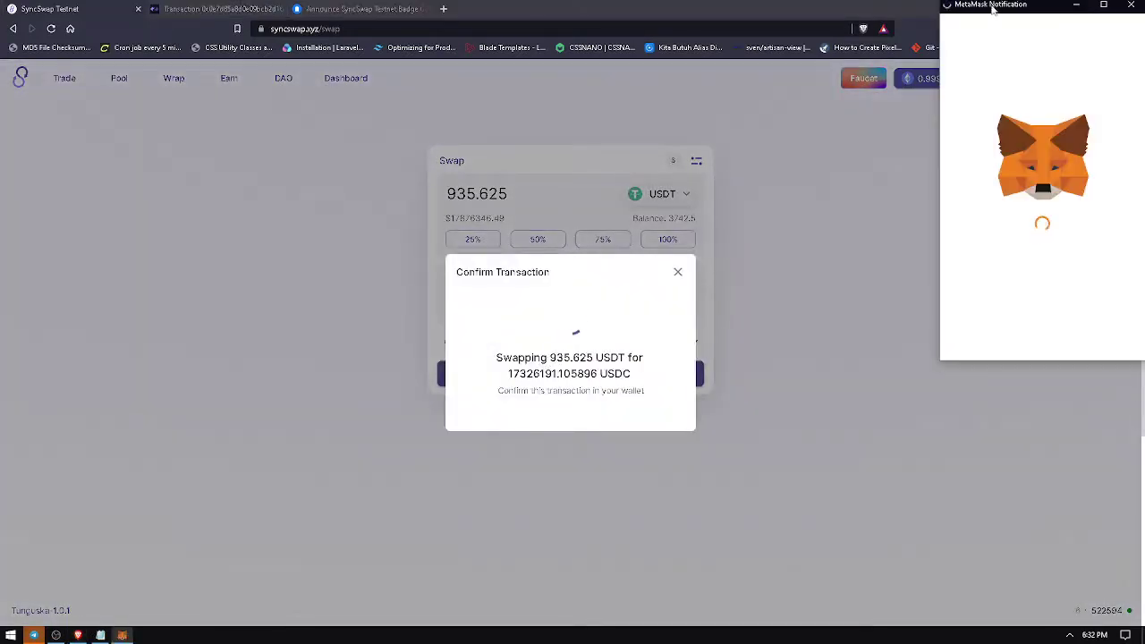
pyautogui.moveTo(991, 7); pyautogui.dragTo(785, 123)
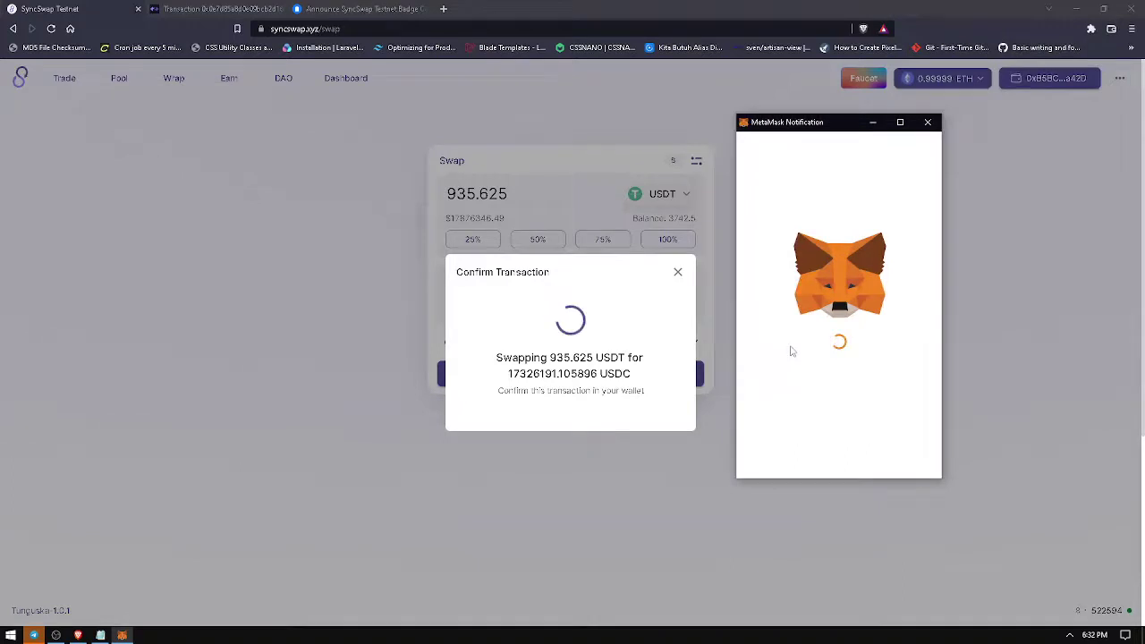
pyautogui.scroll(-2, 783, 389)
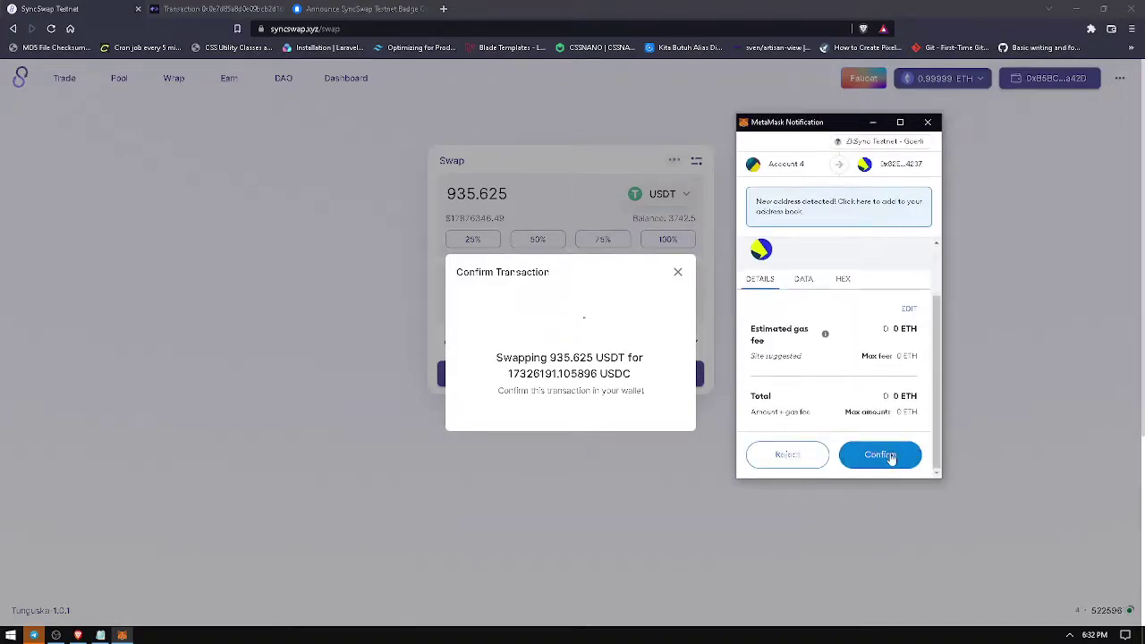
pyautogui.click(880, 456)
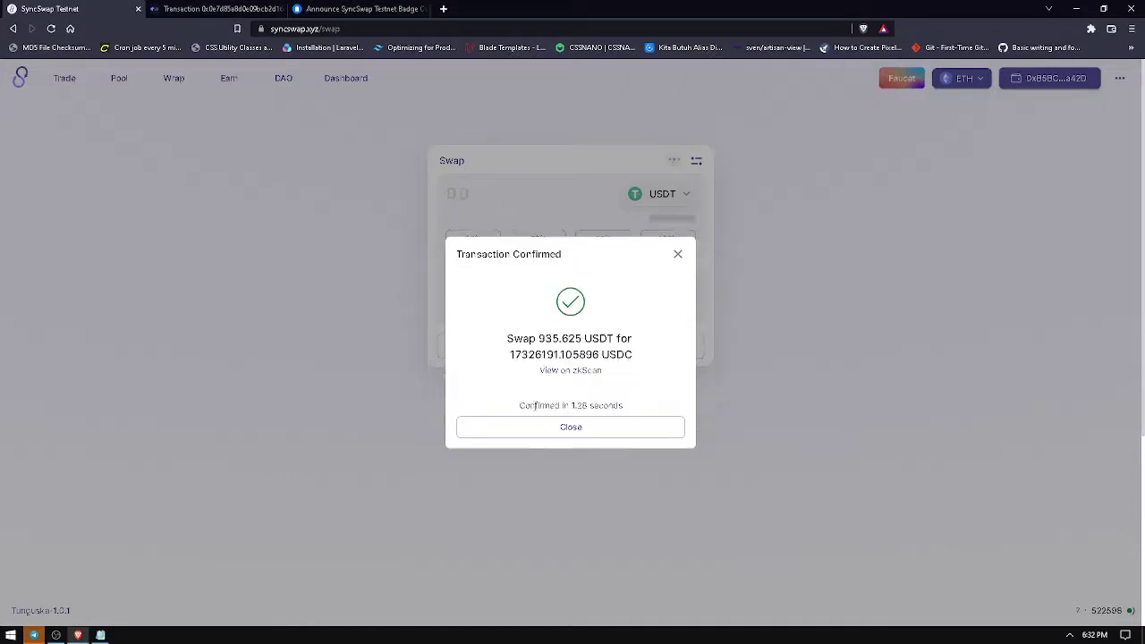
pyautogui.click(563, 427)
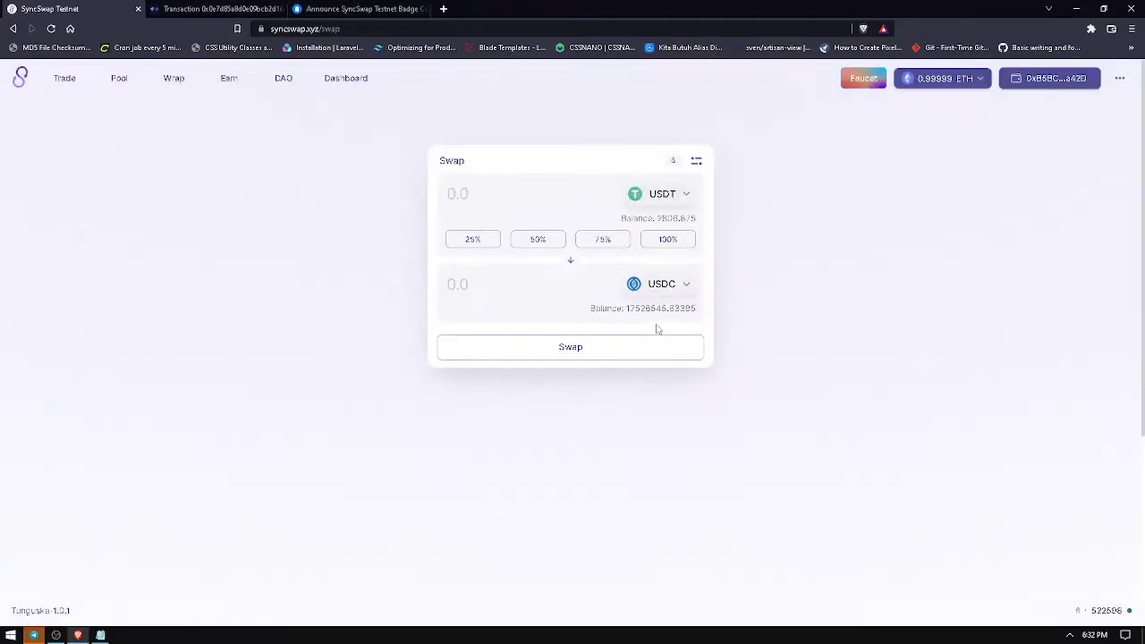
# Step: Open a new USDC/WETH pool position and set the WETH amount to 0.001
pyautogui.click(123, 80)
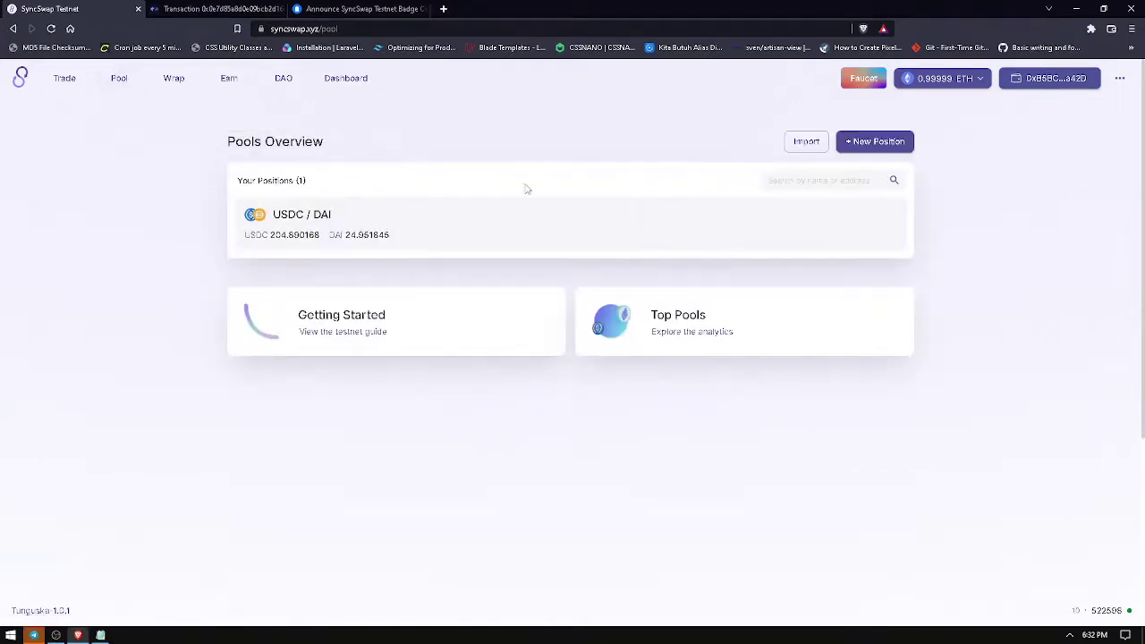
pyautogui.click(872, 142)
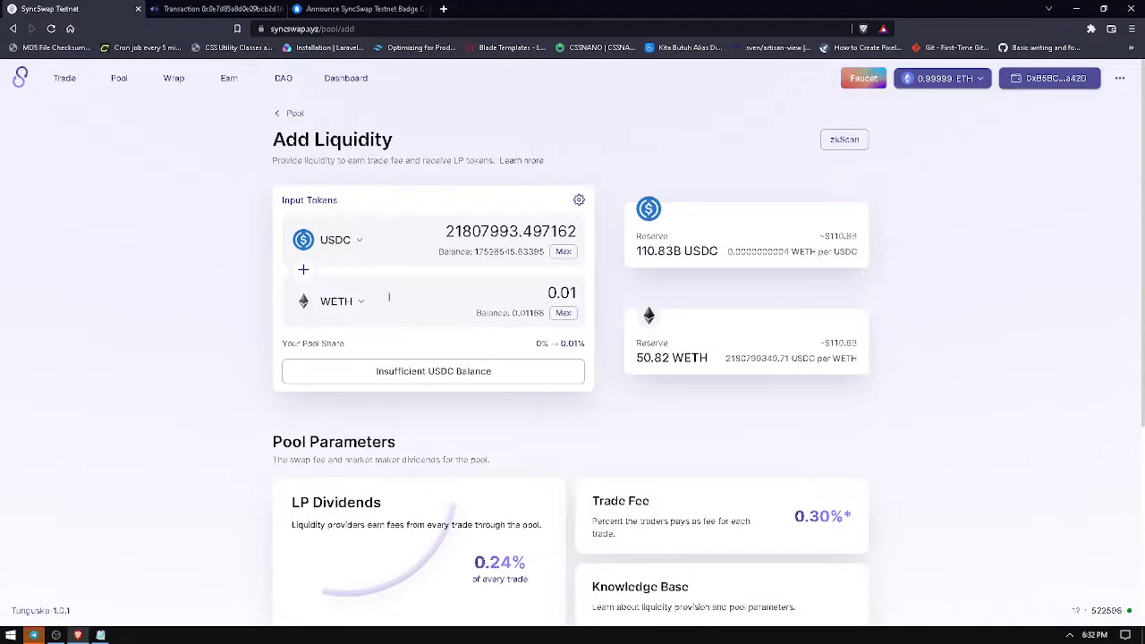
pyautogui.click(563, 313)
pyautogui.moveTo(494, 292); pyautogui.dragTo(601, 306)
pyautogui.write('0.01')
pyautogui.press('BackSpace')
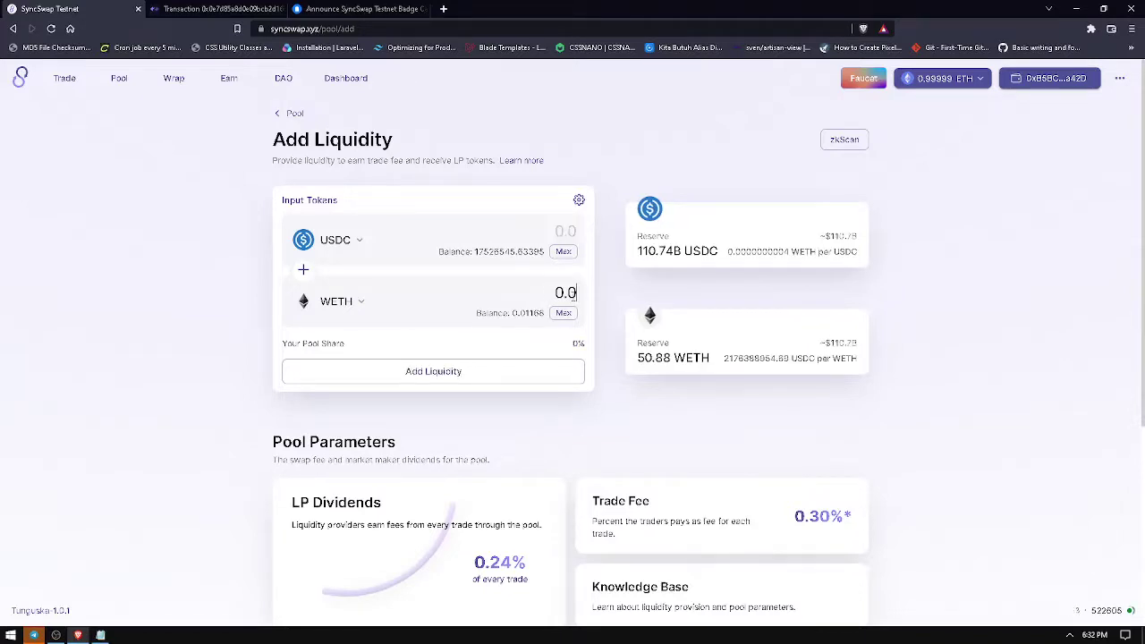
pyautogui.write('01')
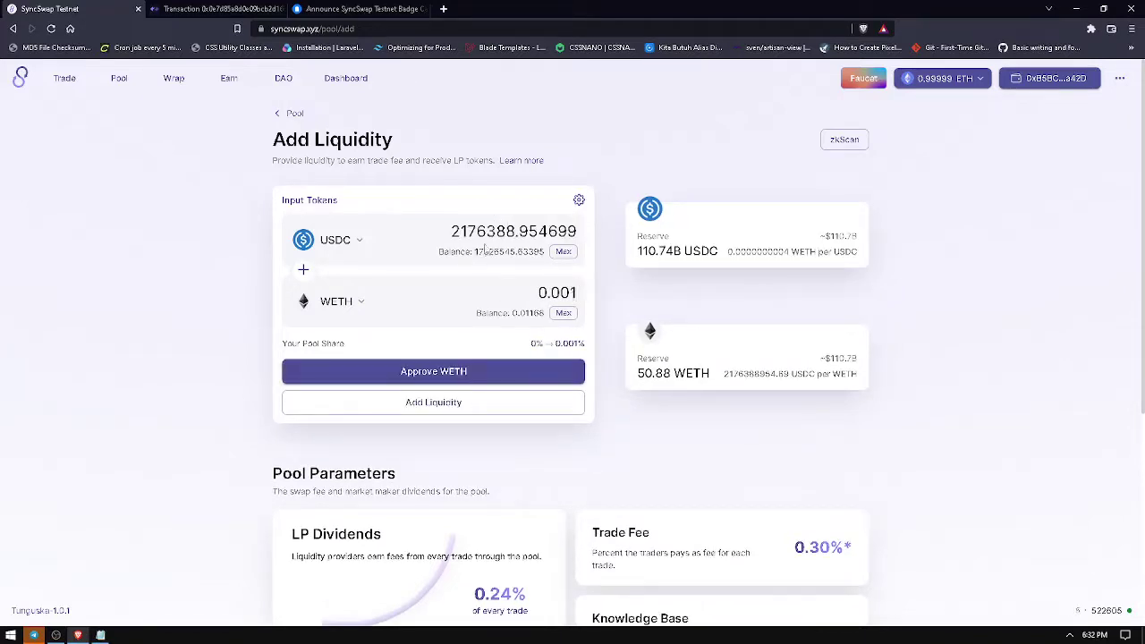
# Step: Approve WETH for the liquidity deposit, confirm the permission request in MetaMask and dismiss the confirmation
pyautogui.click(442, 372)
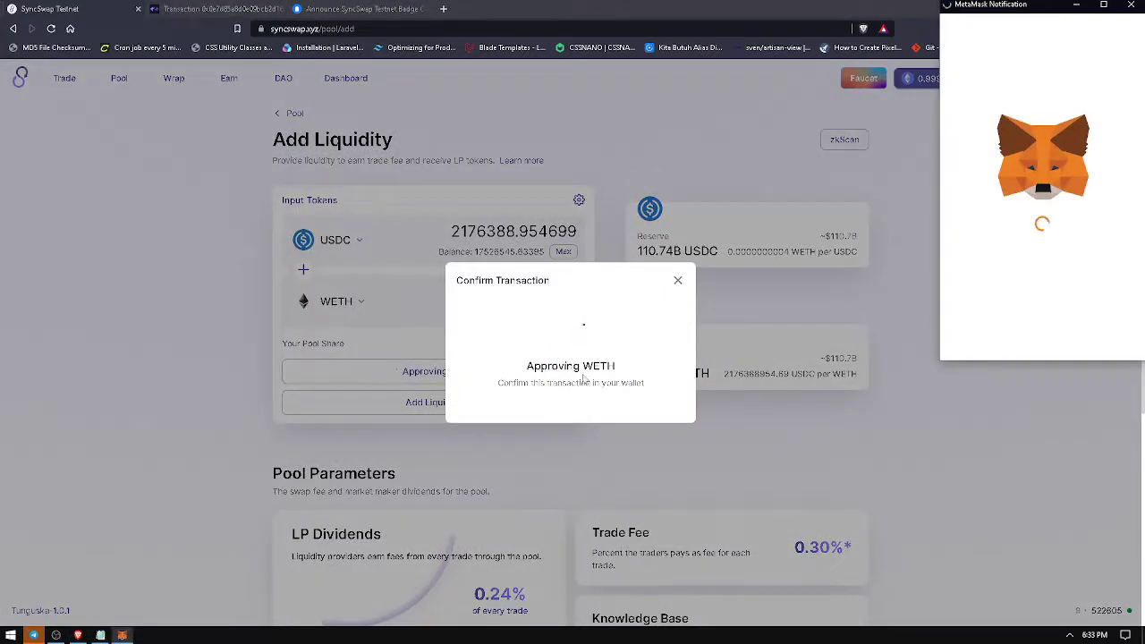
pyautogui.moveTo(960, 9); pyautogui.dragTo(726, 123)
pyautogui.scroll(-5, 805, 340)
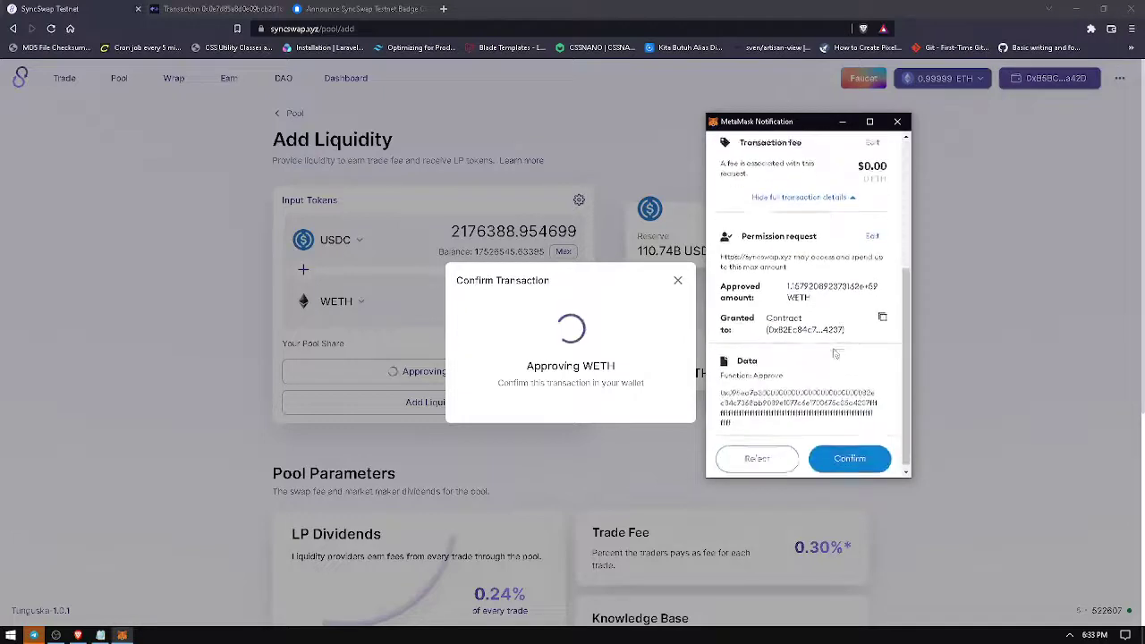
pyautogui.click(850, 455)
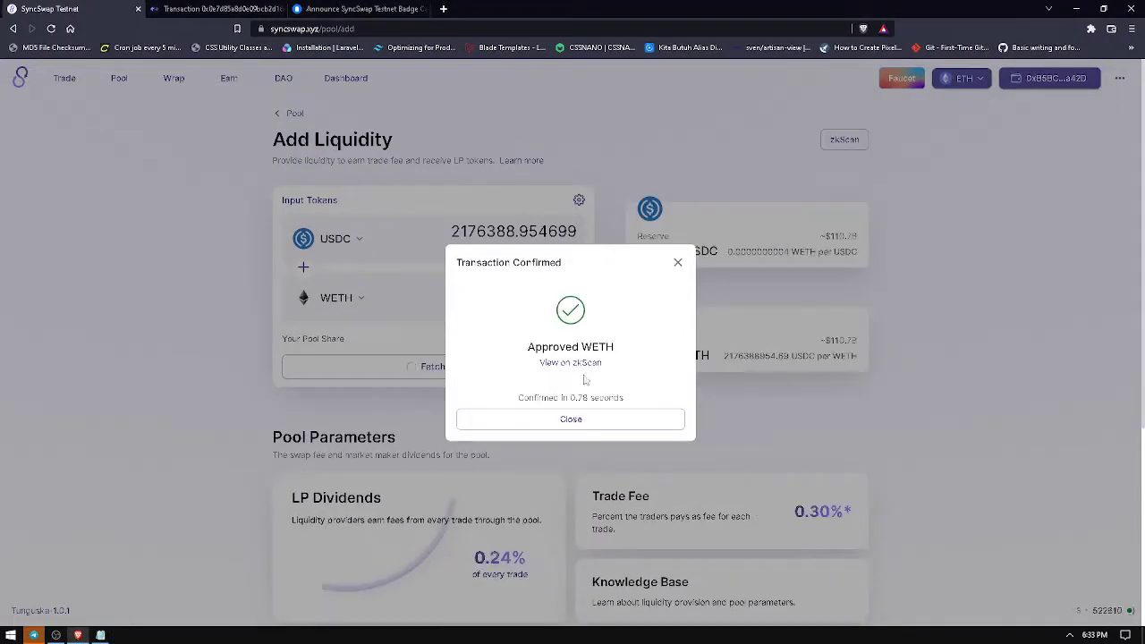
pyautogui.click(586, 419)
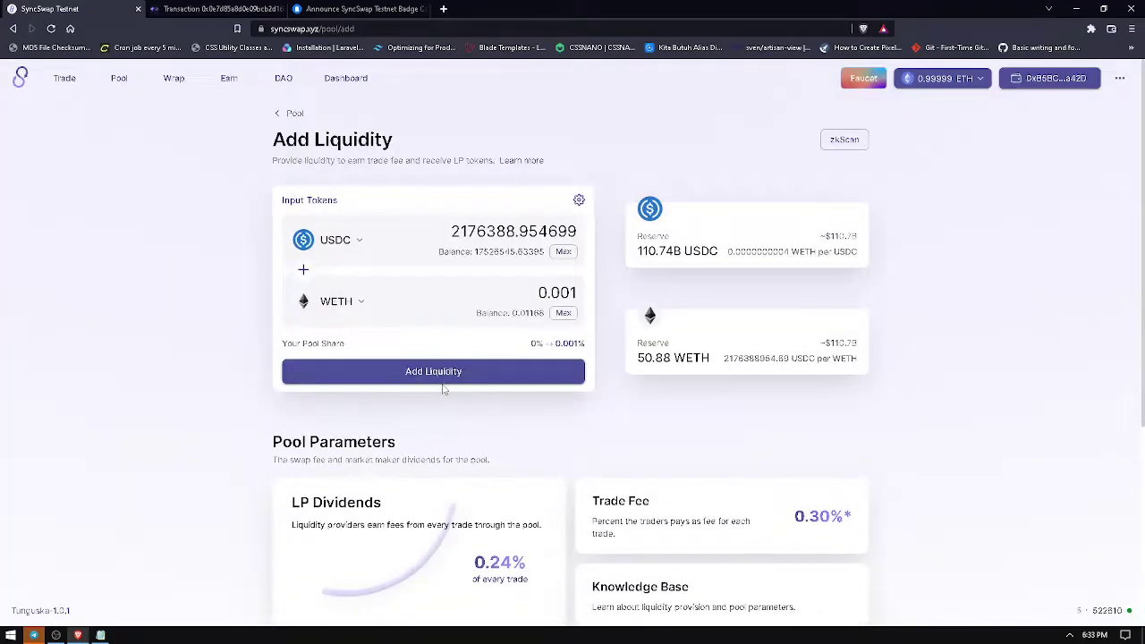
# Step: Add liquidity of 0.001 WETH and the matching USDC amount, confirming the transaction in MetaMask
pyautogui.click(449, 376)
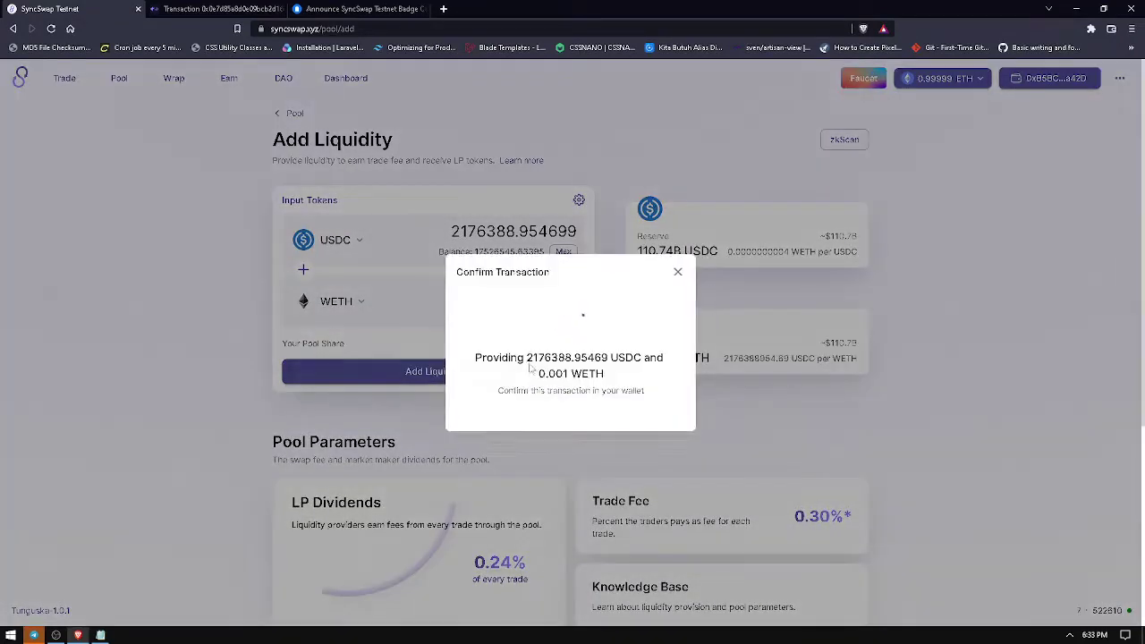
pyautogui.moveTo(1016, 9); pyautogui.dragTo(782, 130)
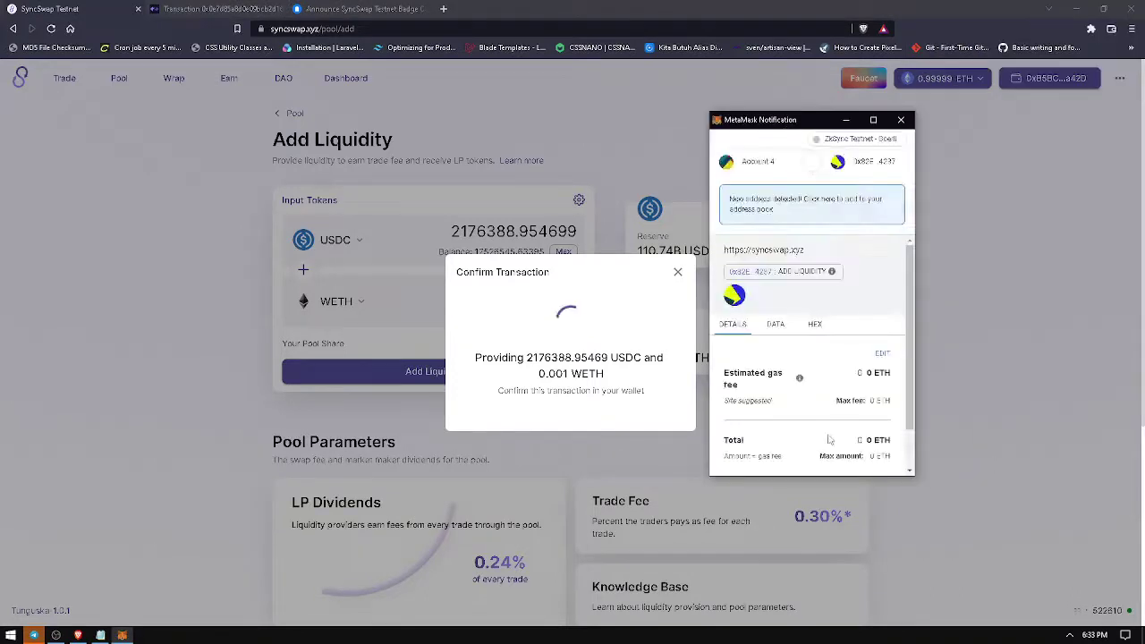
pyautogui.scroll(-2, 830, 442)
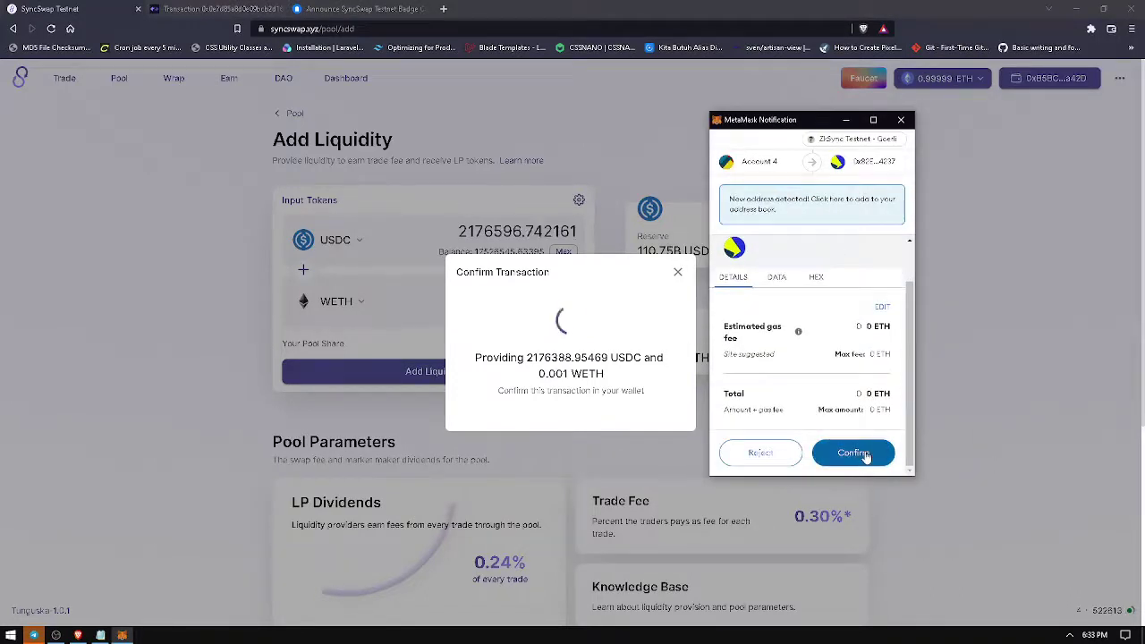
pyautogui.click(853, 453)
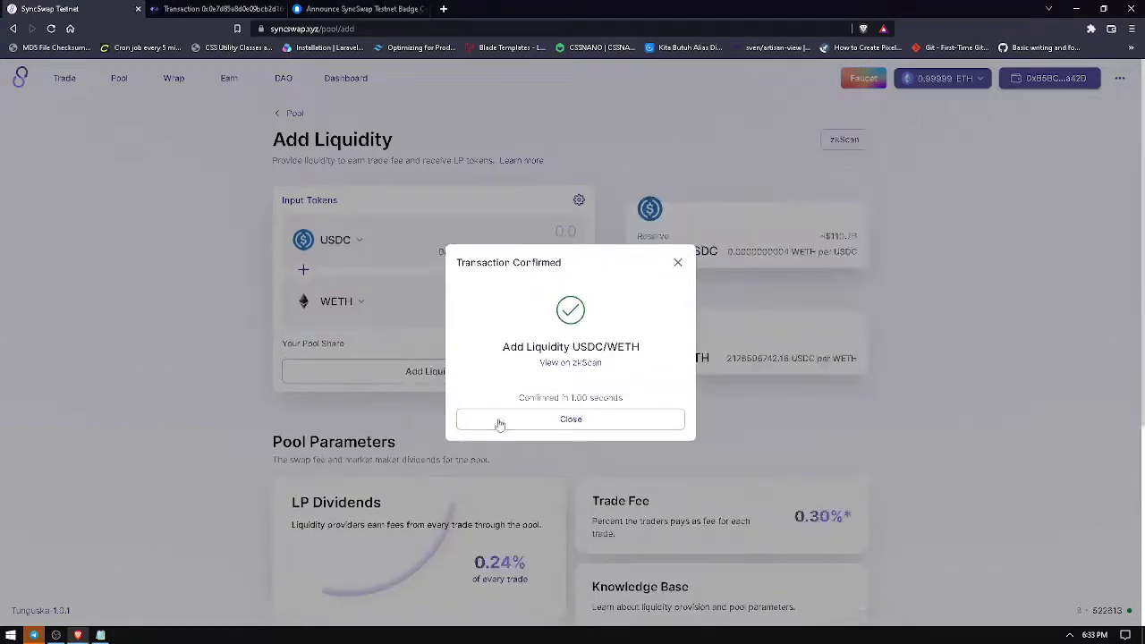
pyautogui.click(500, 420)
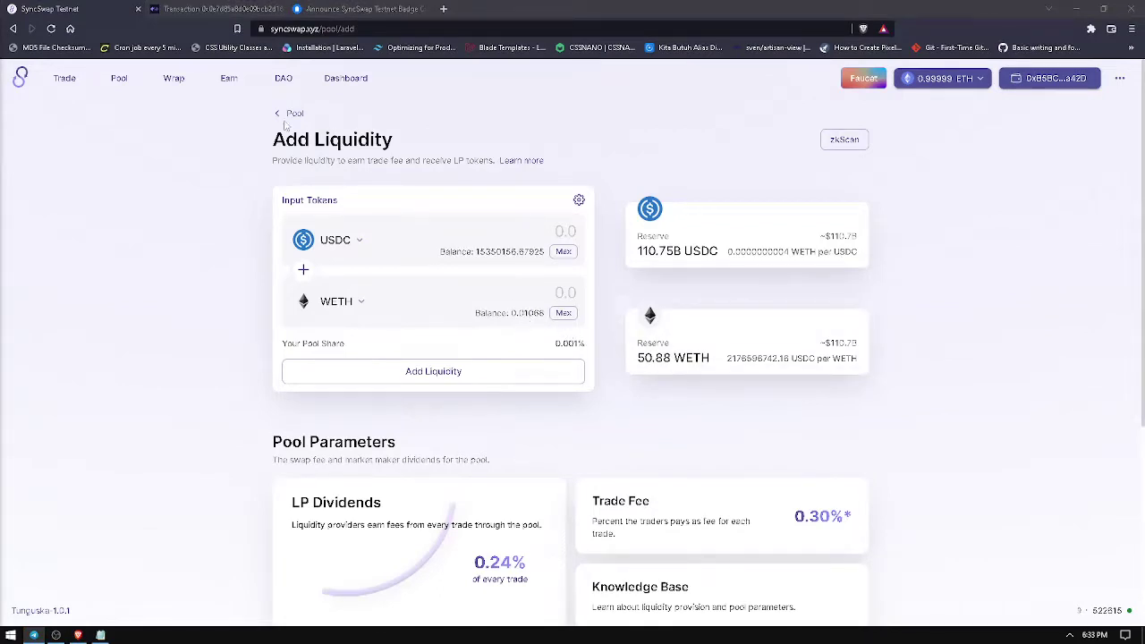
# Step: Check the pool positions, open the USDC/WETH liquidity farm under Earn and fill the stake amount with the full LP balance
pyautogui.click(120, 78)
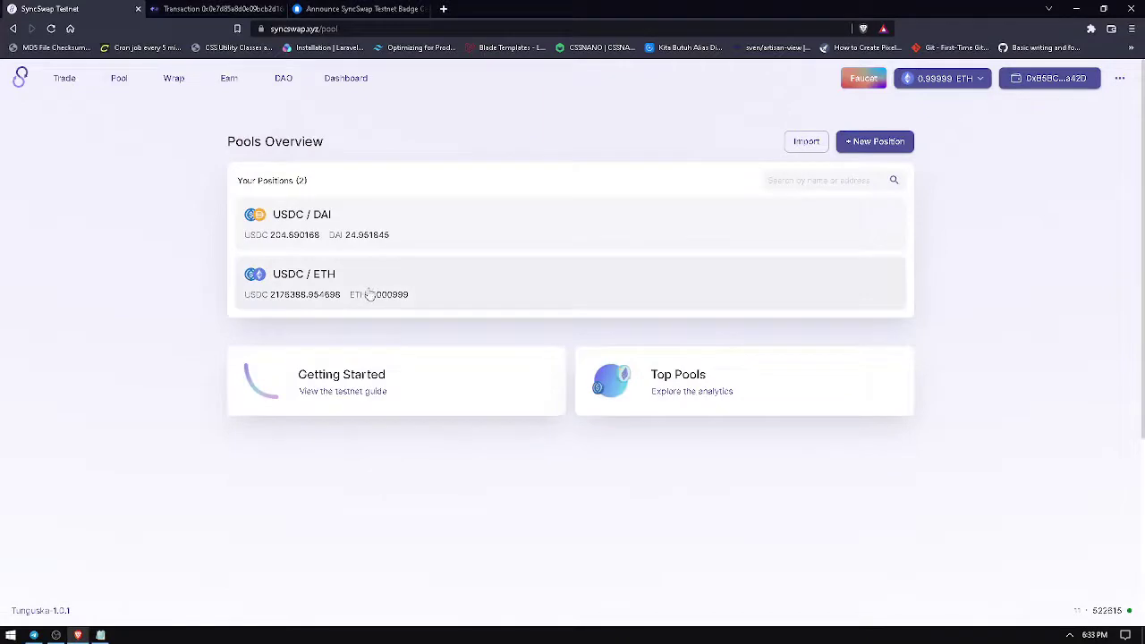
pyautogui.click(172, 79)
pyautogui.click(225, 79)
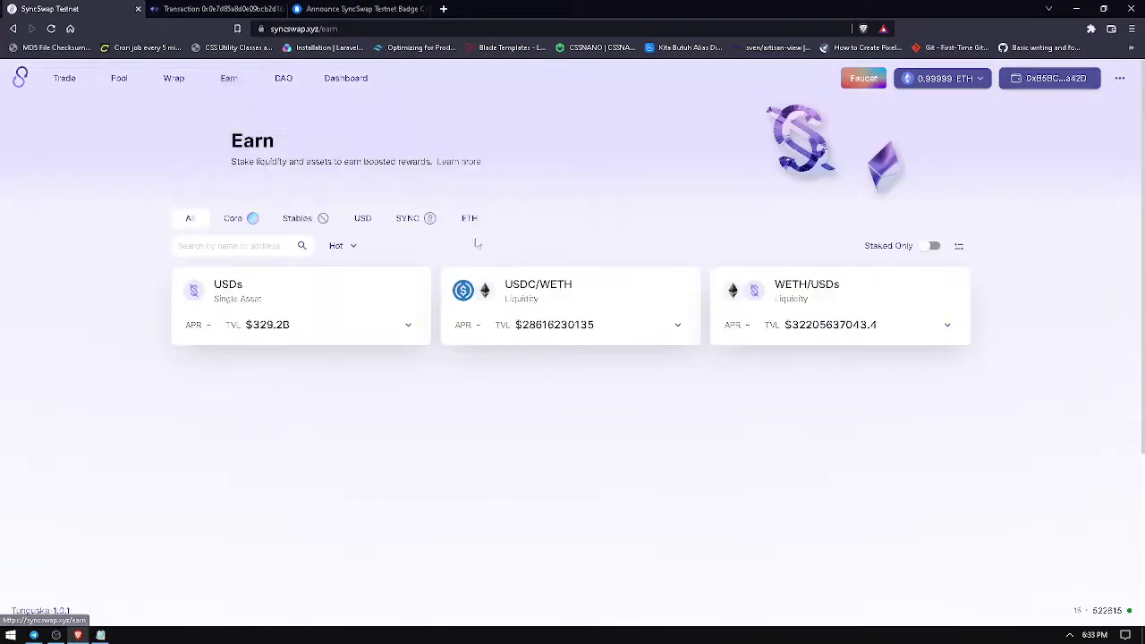
pyautogui.click(682, 326)
pyautogui.click(570, 440)
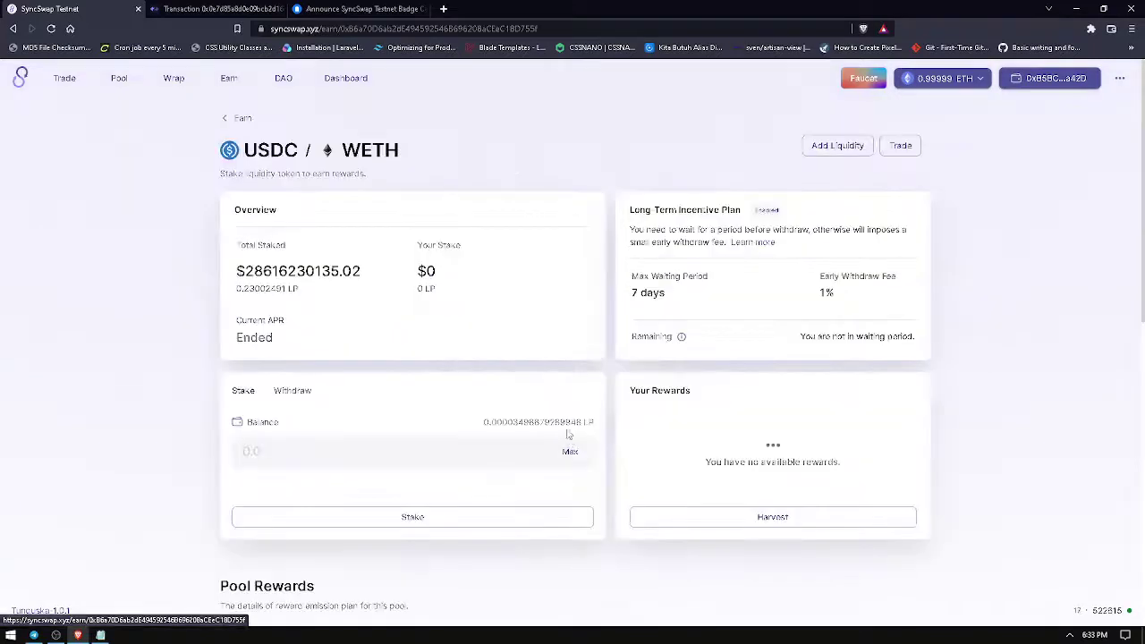
pyautogui.click(569, 453)
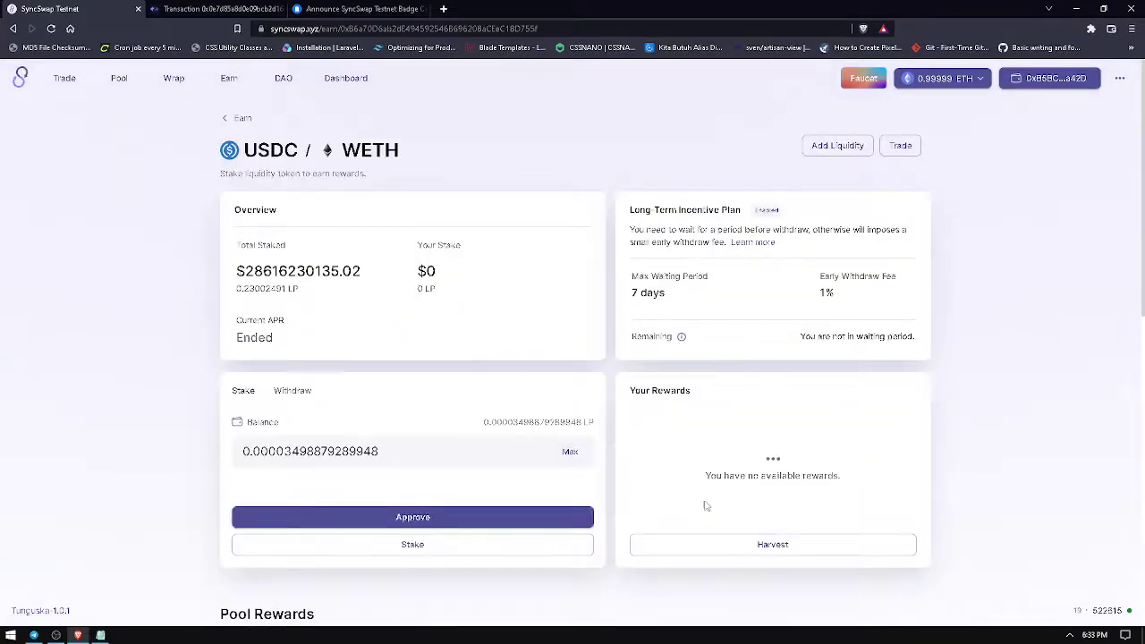
# Step: Approve the USDC/WETH LP tokens for staking, confirm the permission request in MetaMask and dismiss the confirmation
pyautogui.click(488, 516)
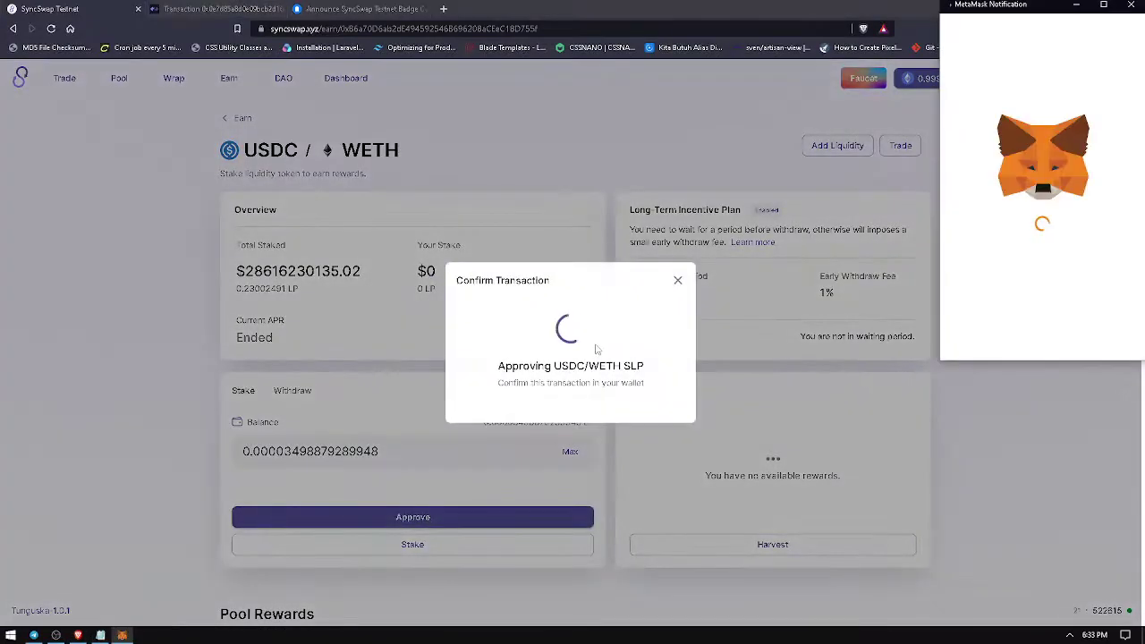
pyautogui.moveTo(985, 10); pyautogui.dragTo(748, 136)
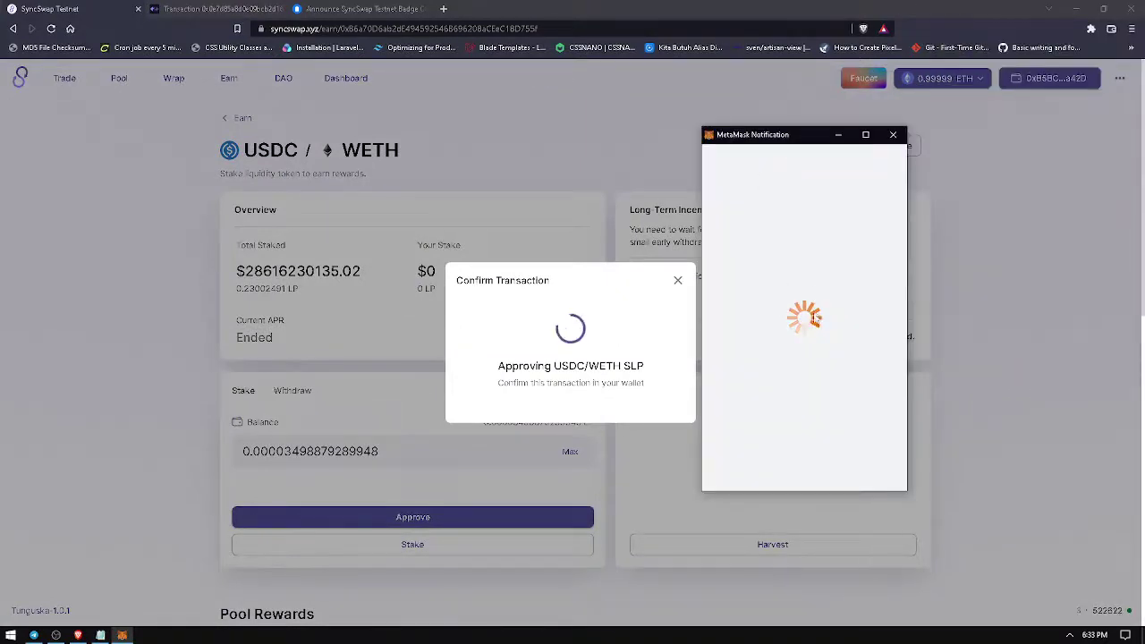
pyautogui.scroll(-5, 808, 340)
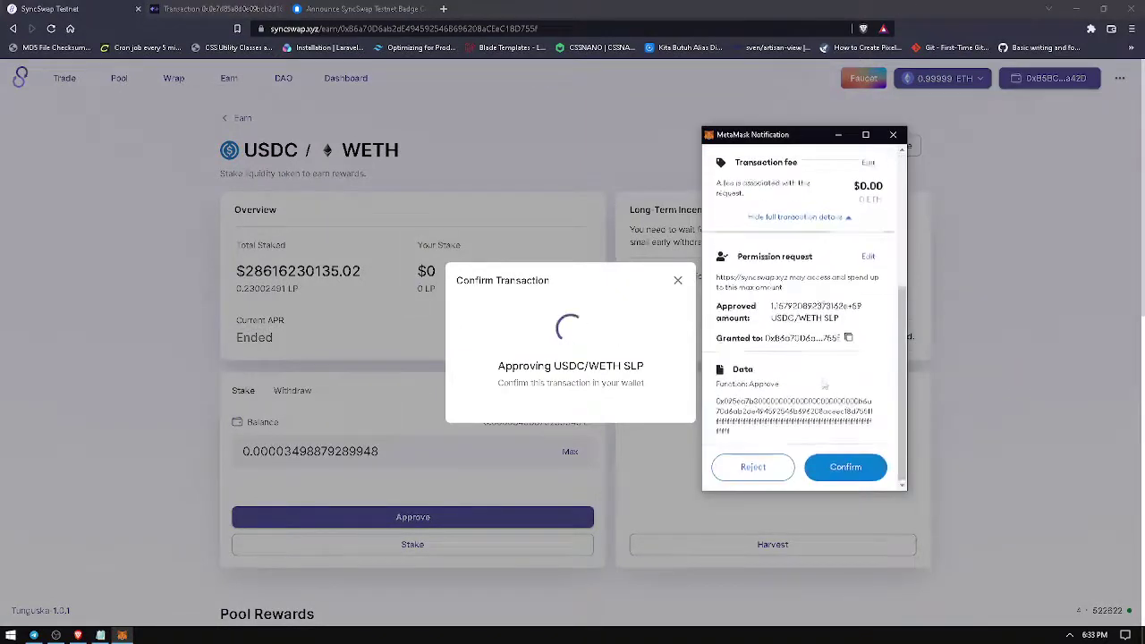
pyautogui.click(827, 466)
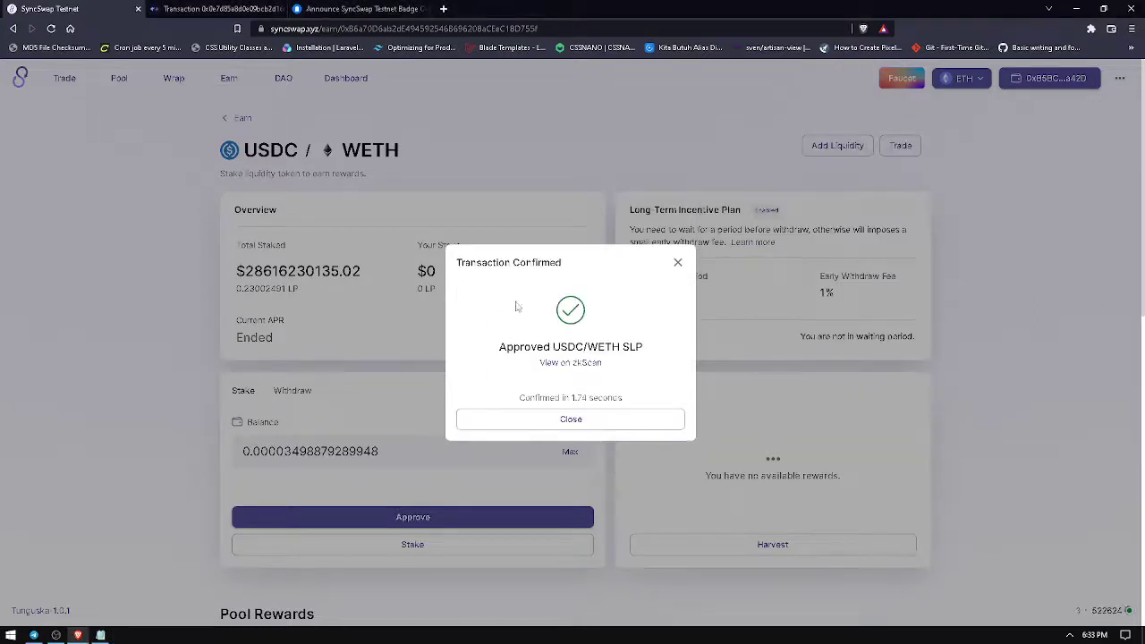
pyautogui.click(574, 421)
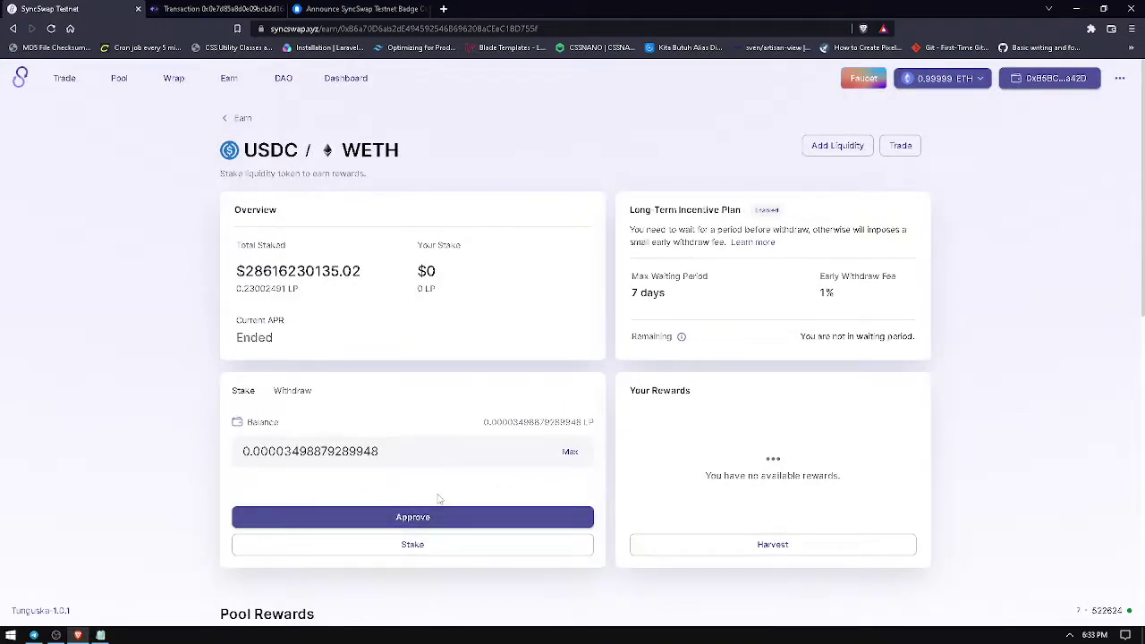
# Step: Reopen the USDC/WETH liquidity farm under Earn and fill the stake amount with the full LP balance
pyautogui.click(228, 77)
pyautogui.click(671, 330)
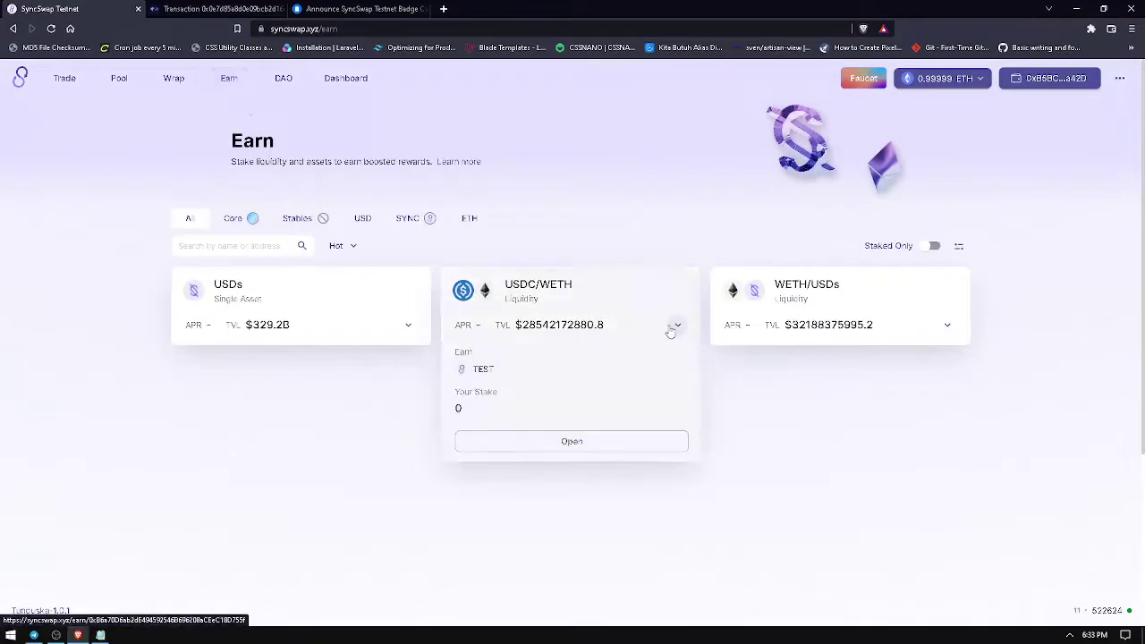
pyautogui.click(620, 442)
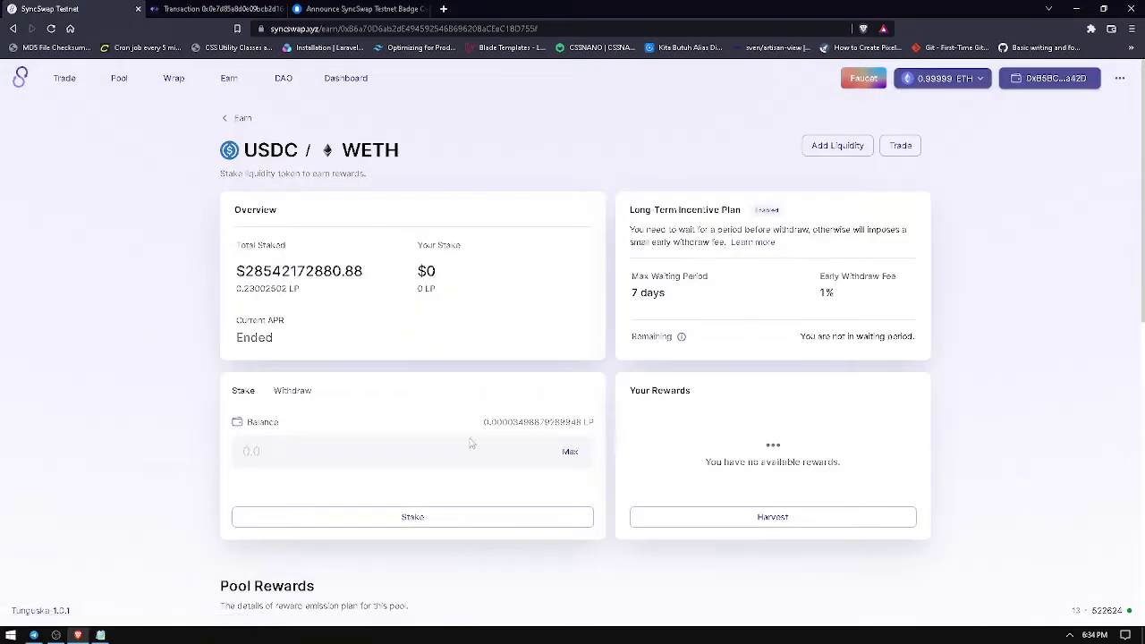
pyautogui.click(293, 391)
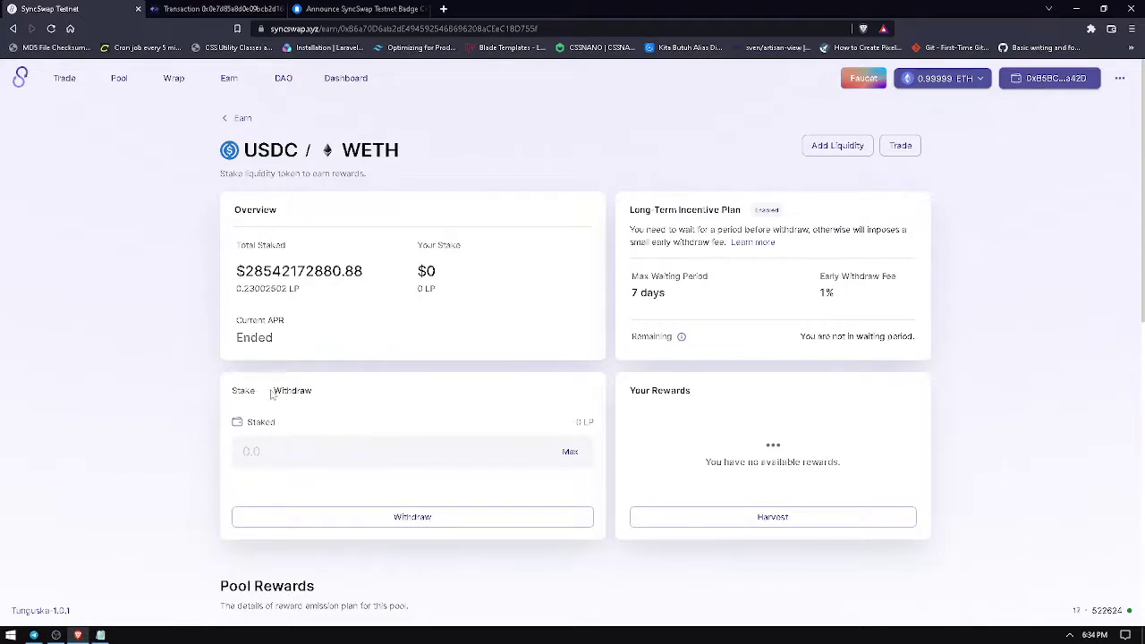
pyautogui.click(249, 393)
pyautogui.click(569, 451)
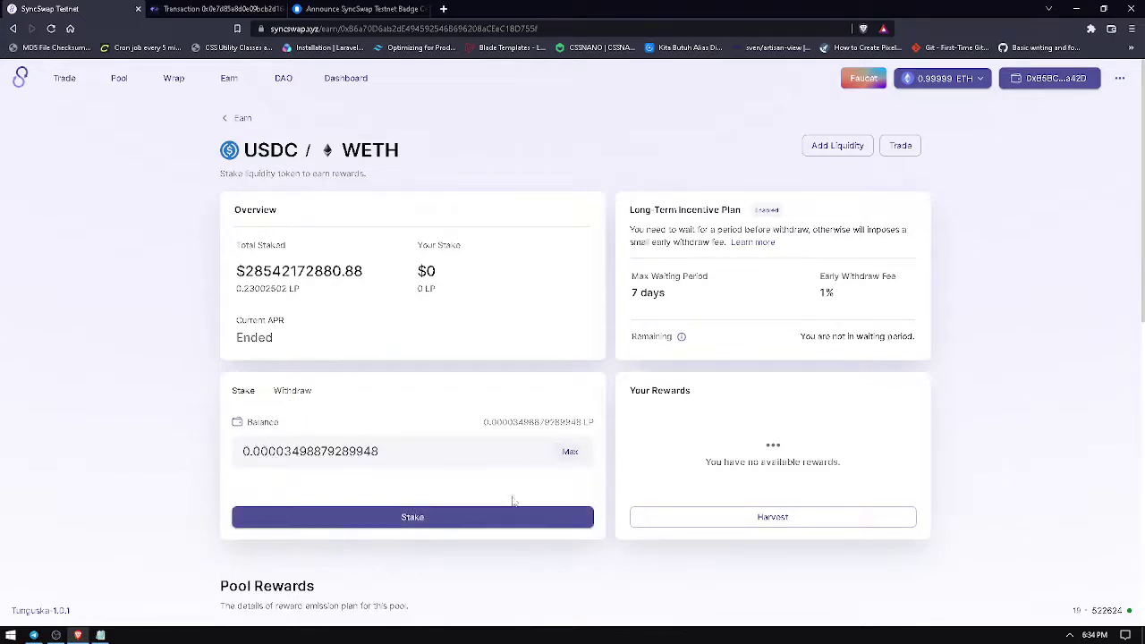
# Step: Stake the USDC/WETH LP tokens, confirm the transaction in MetaMask and dismiss the confirmation
pyautogui.click(475, 518)
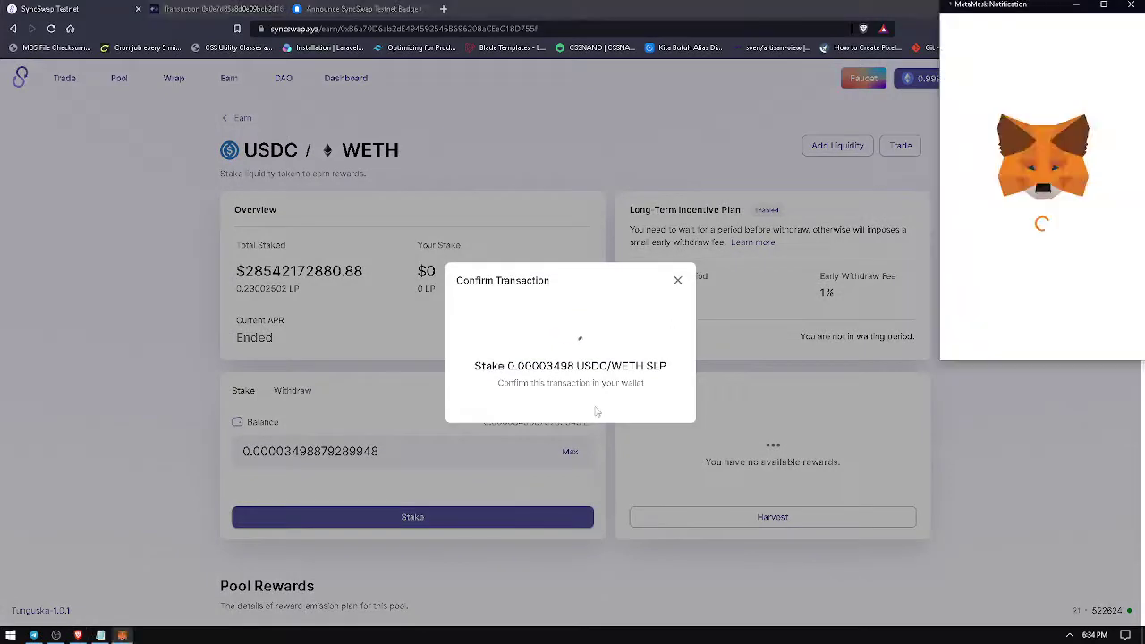
pyautogui.moveTo(1002, 9); pyautogui.dragTo(767, 136)
pyautogui.scroll(-3, 793, 401)
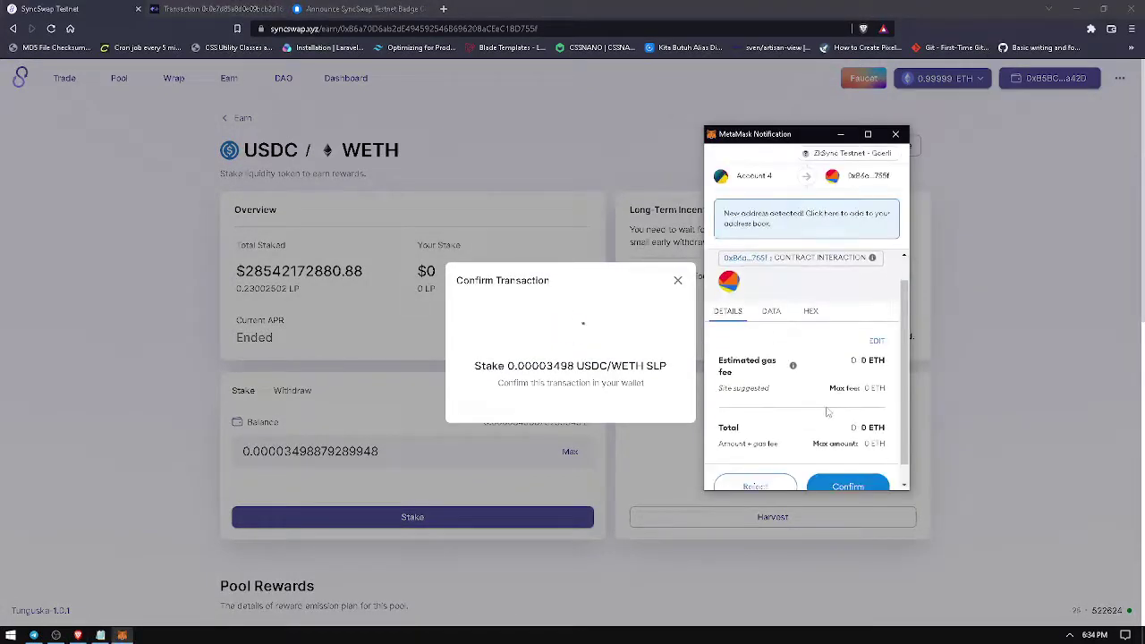
pyautogui.click(865, 467)
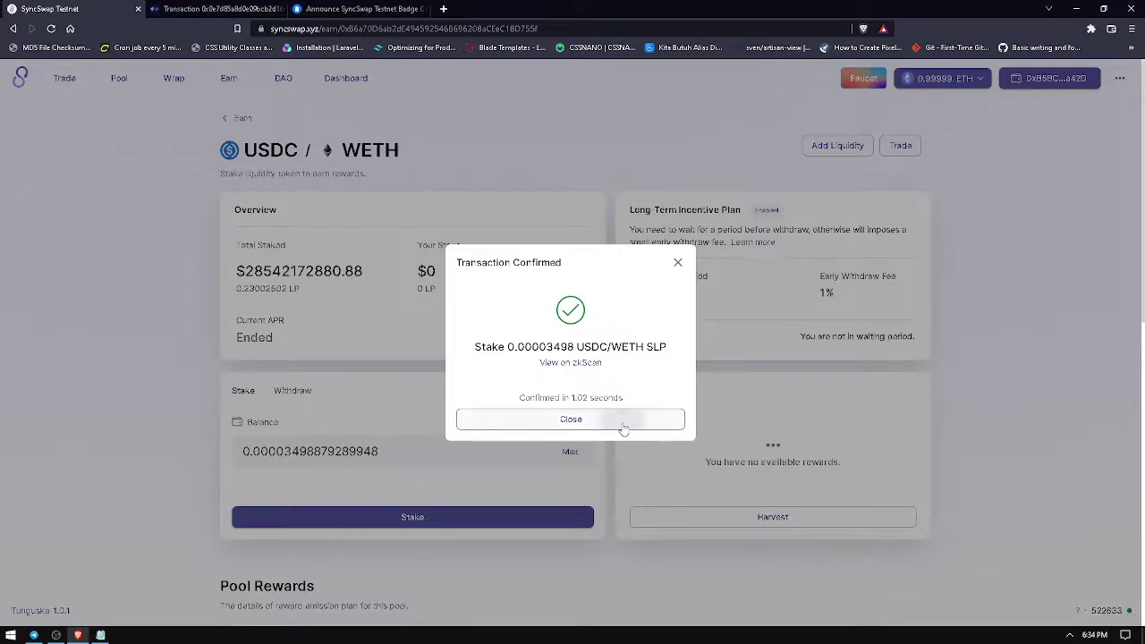
pyautogui.click(621, 425)
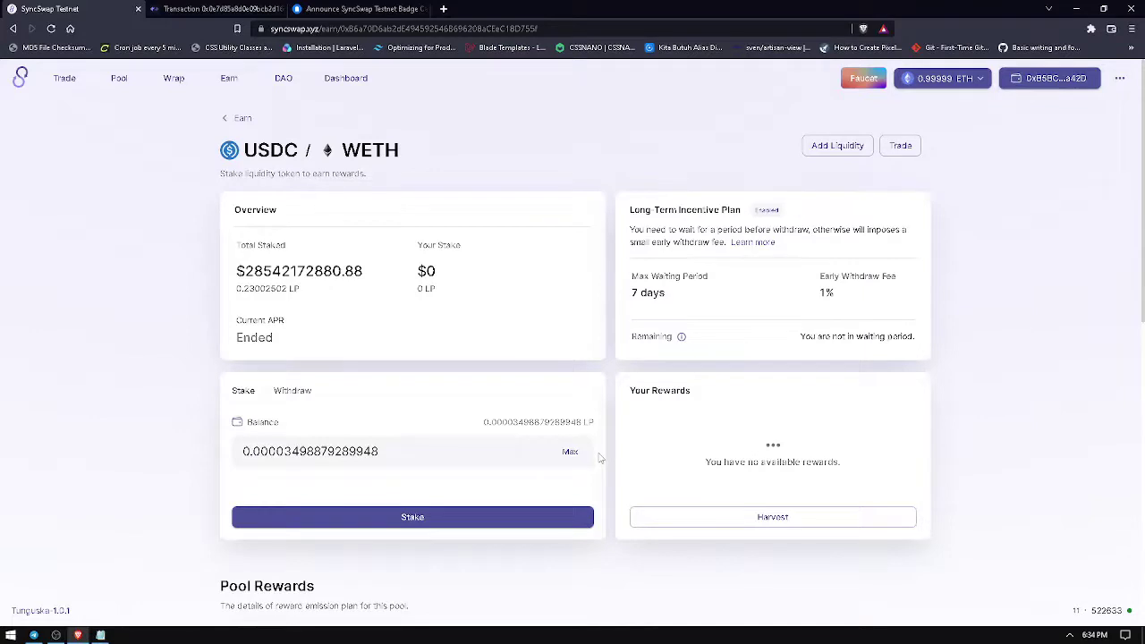
# Step: Check the farm's stake and withdraw balances, reopening the USDC/WETH farm from Earn to refresh the staked LP amount
pyautogui.click(304, 391)
pyautogui.click(242, 394)
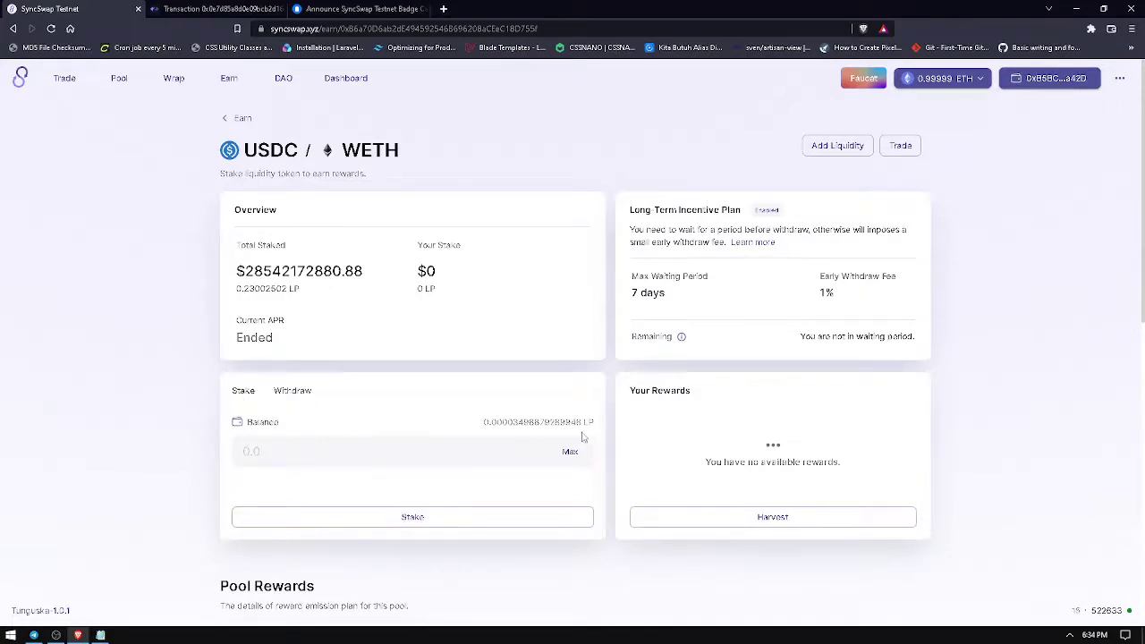
pyautogui.click(570, 453)
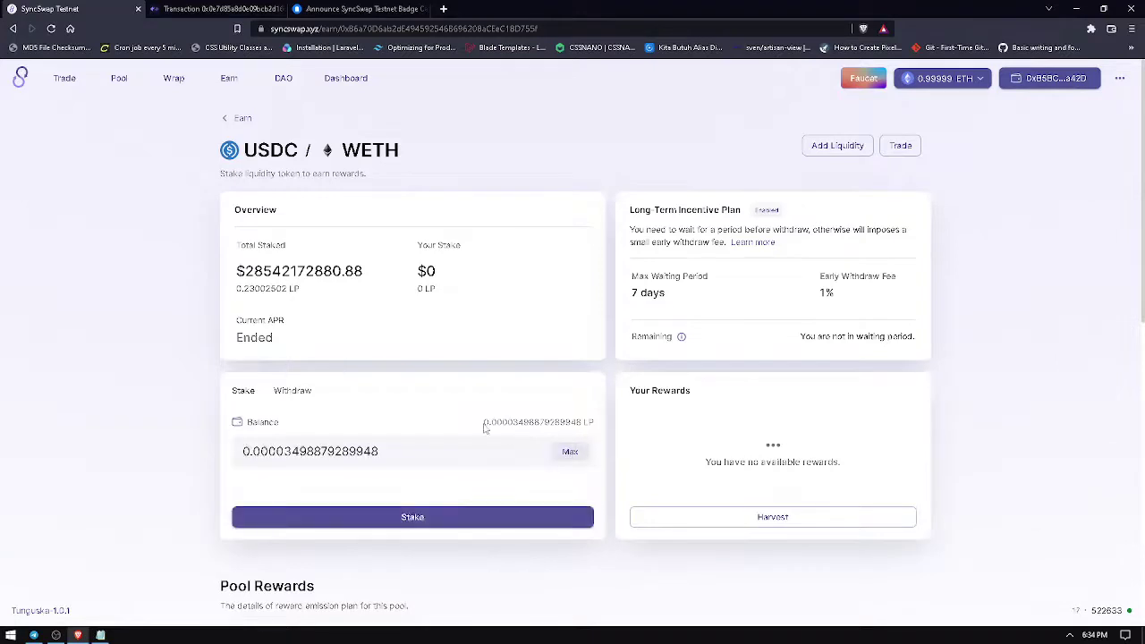
pyautogui.click(282, 393)
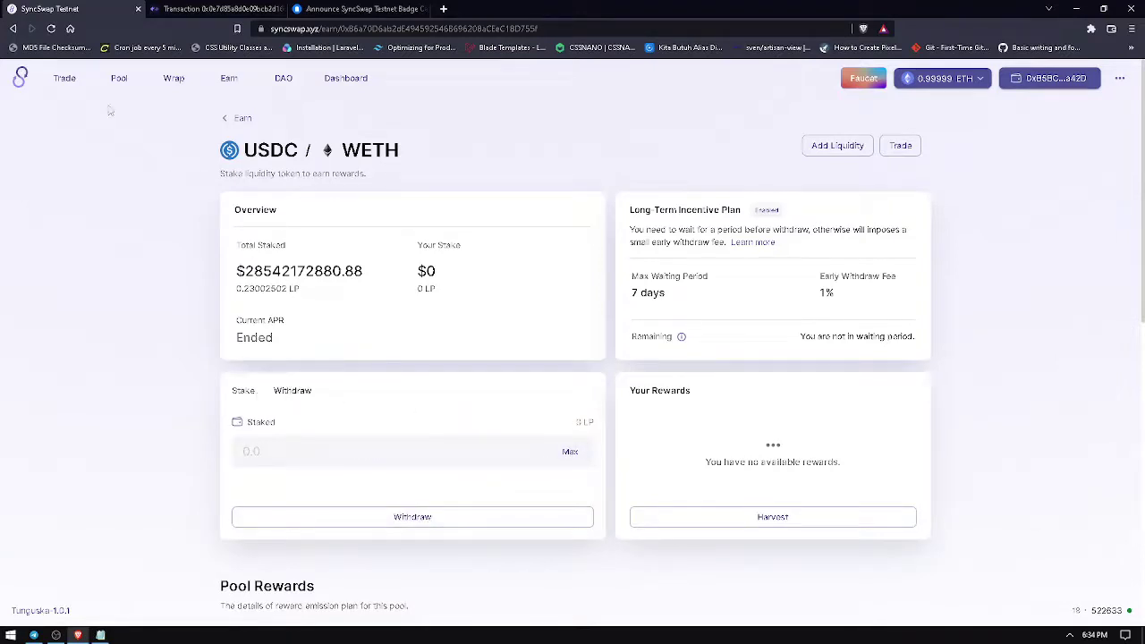
pyautogui.click(229, 78)
pyautogui.click(678, 325)
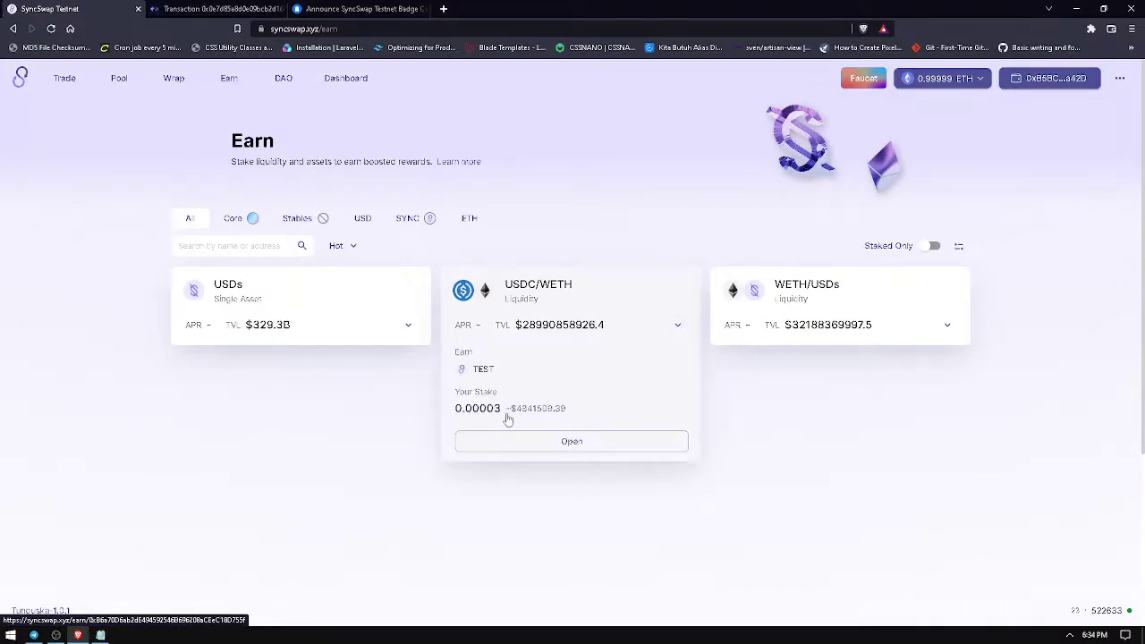
pyautogui.click(555, 443)
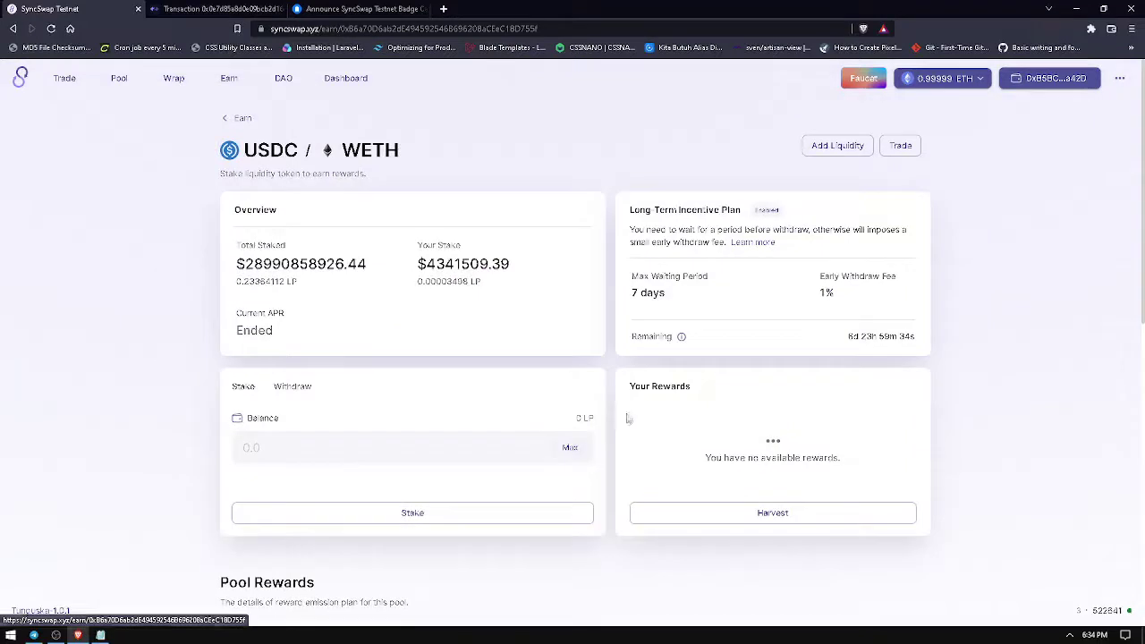
pyautogui.click(293, 387)
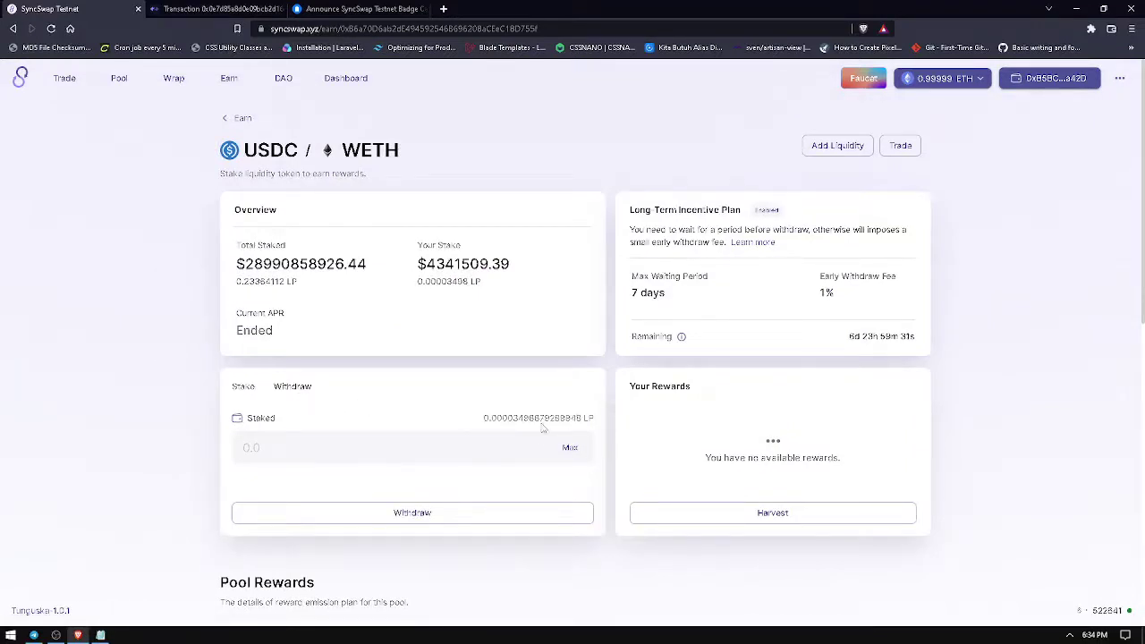
# Step: Examine the expanded details of the TEST reward emission plan for the USDC/WETH farm
pyautogui.scroll(-4, 629, 453)
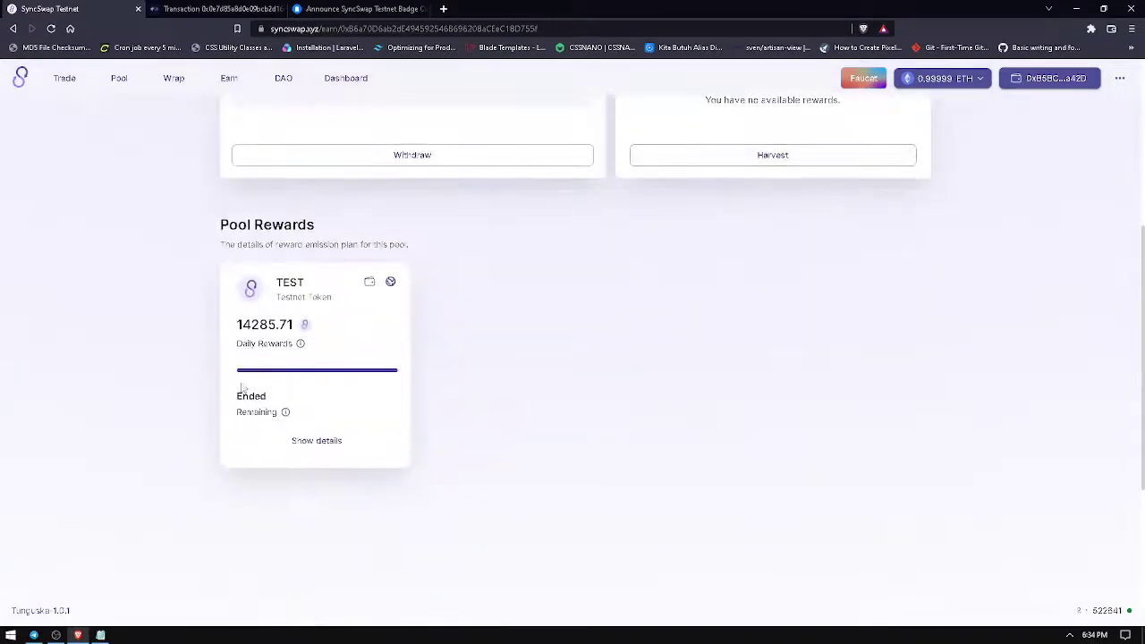
pyautogui.click(317, 441)
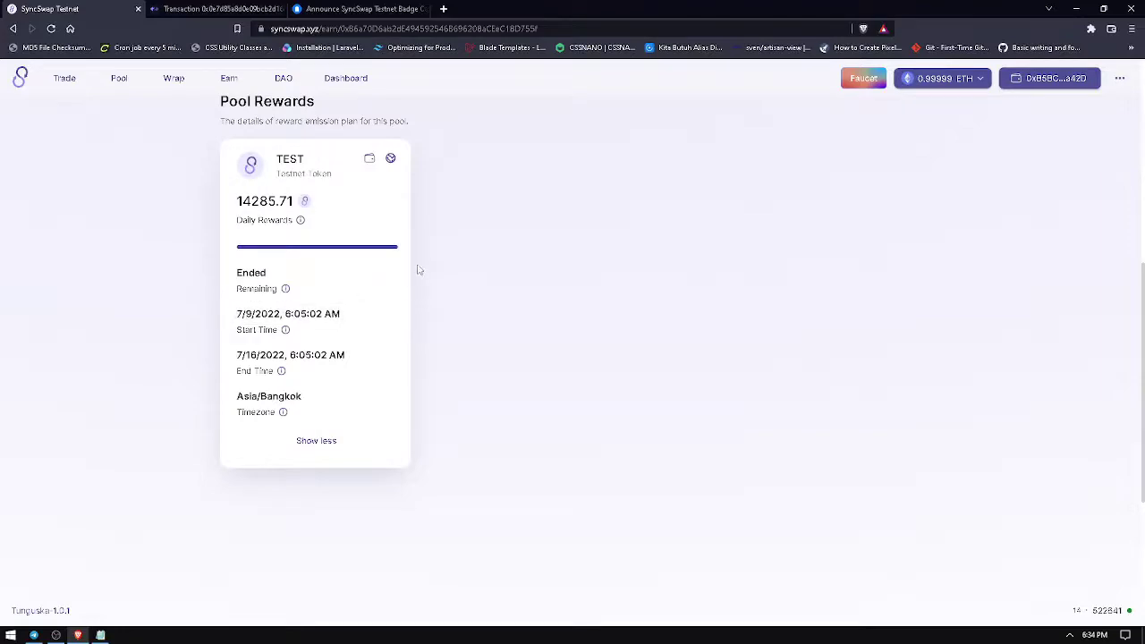
pyautogui.scroll(2, 438, 268)
pyautogui.scroll(2, 438, 269)
# Step: Open the Synch Crucible staking pool under DAO and set the stake amount to 100 TEST
pyautogui.click(283, 78)
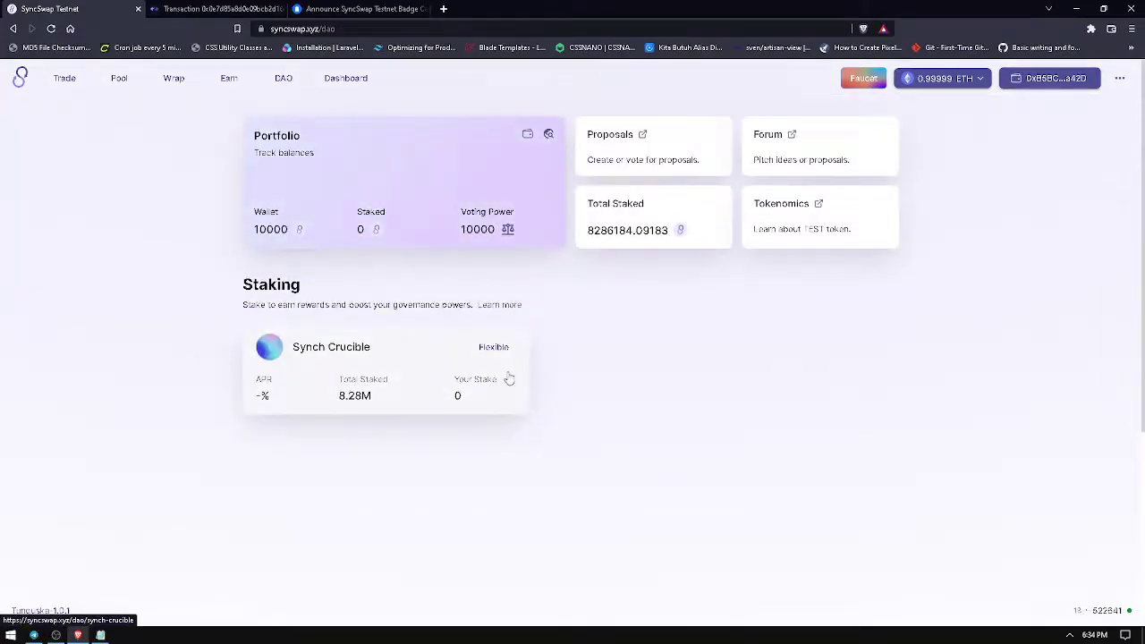
pyautogui.click(498, 390)
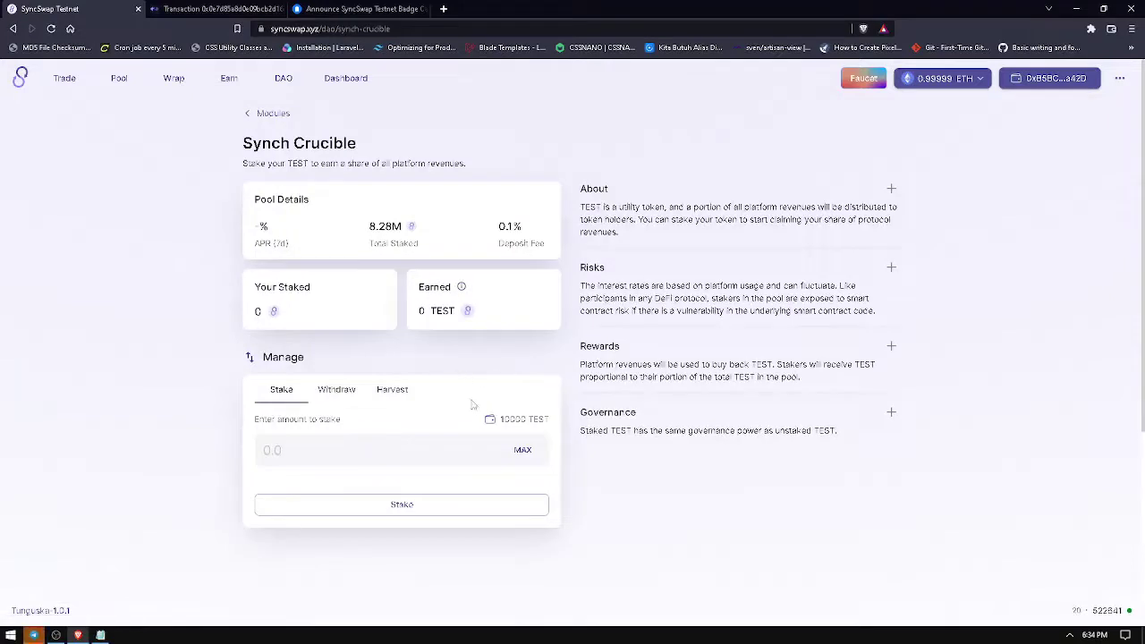
pyautogui.click(521, 451)
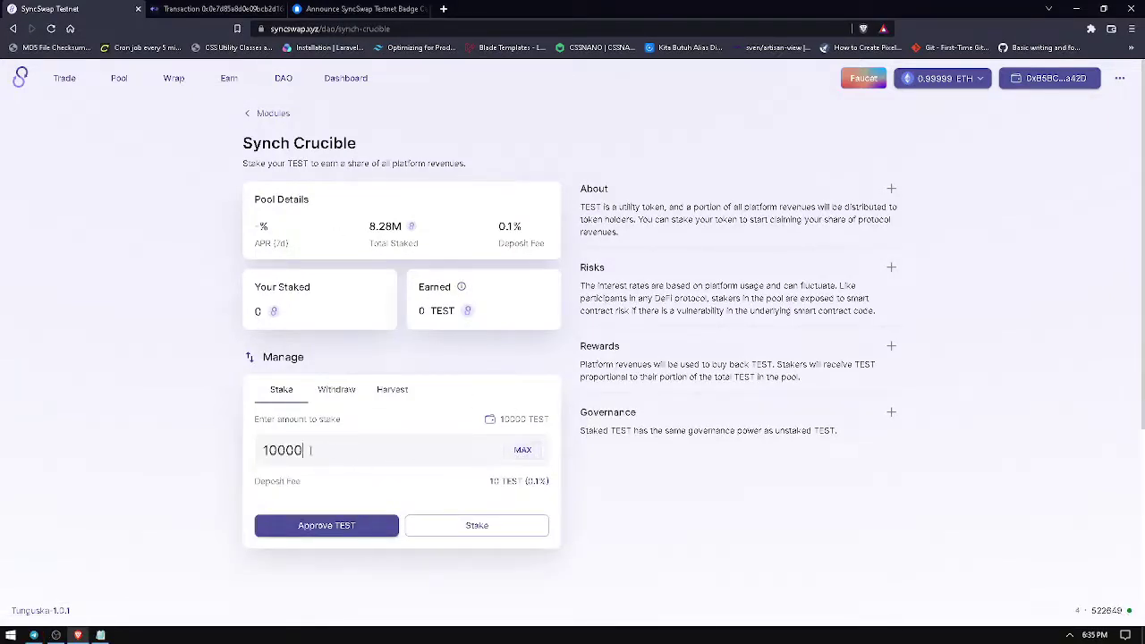
pyautogui.moveTo(310, 450); pyautogui.dragTo(261, 452)
pyautogui.press('BackSpace')
pyautogui.write('100')
# Step: Approve TEST for staking in Synch Crucible, confirm the permission request in MetaMask and dismiss the confirmation
pyautogui.click(329, 527)
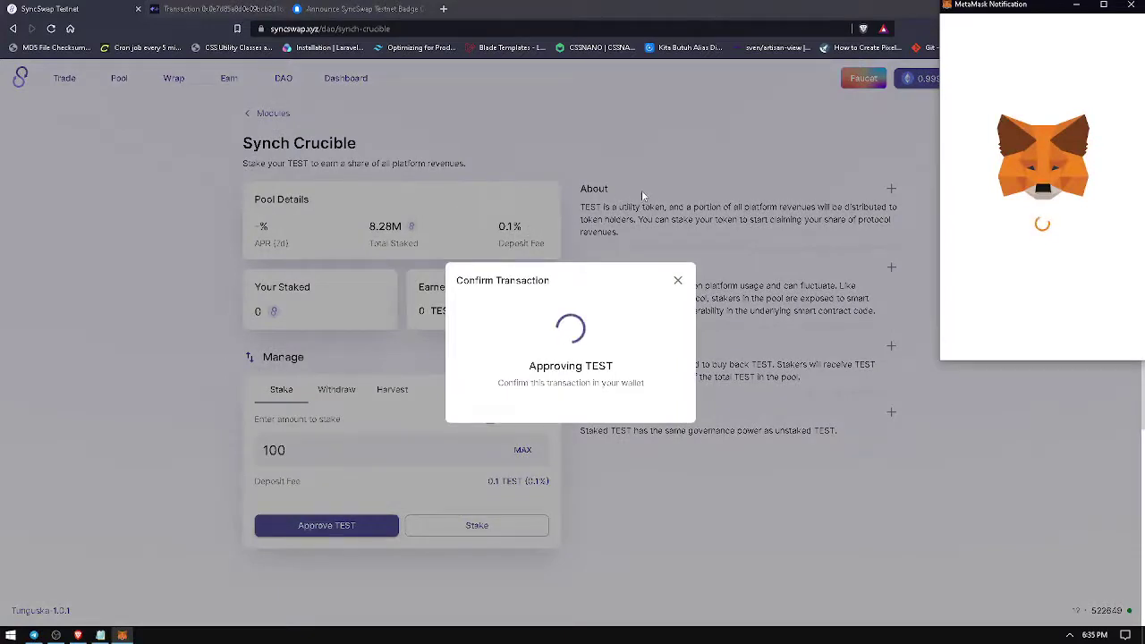
pyautogui.moveTo(964, 12); pyautogui.dragTo(736, 116)
pyautogui.scroll(-3, 809, 295)
pyautogui.click(864, 442)
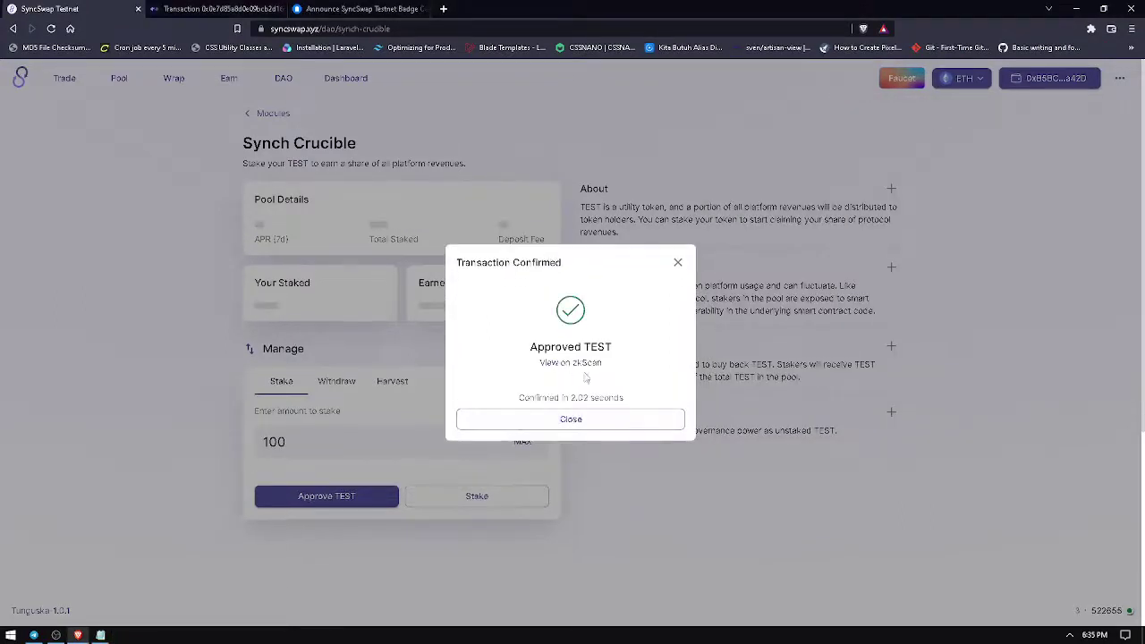
pyautogui.click(545, 420)
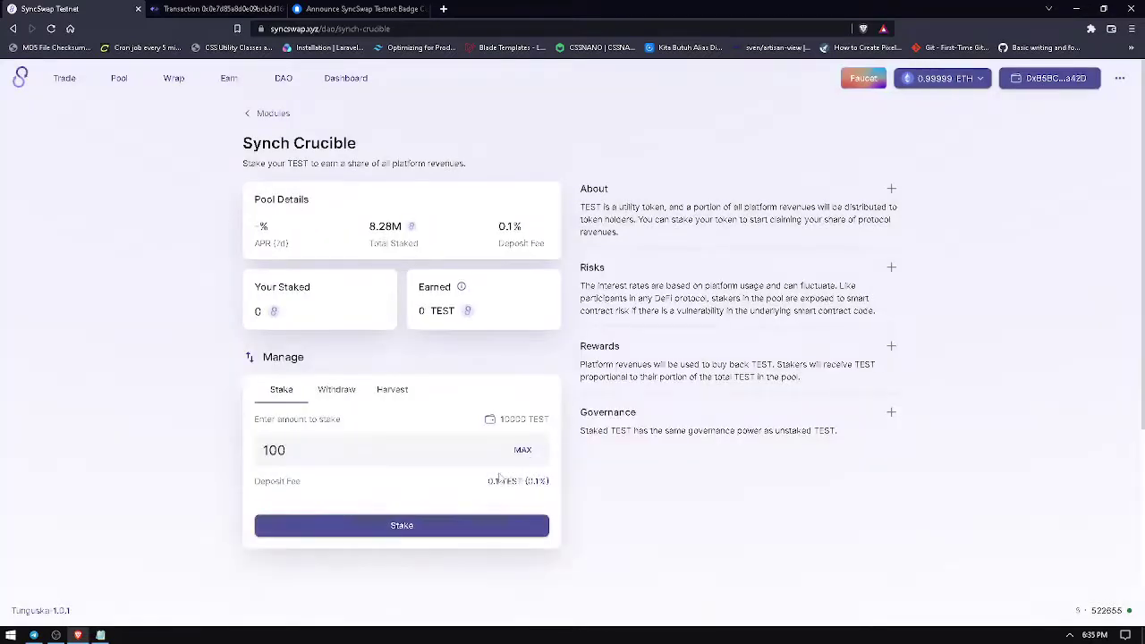
# Step: Stake 100 TEST in Synch Crucible, confirm the transaction in MetaMask and dismiss the confirmation
pyautogui.click(443, 525)
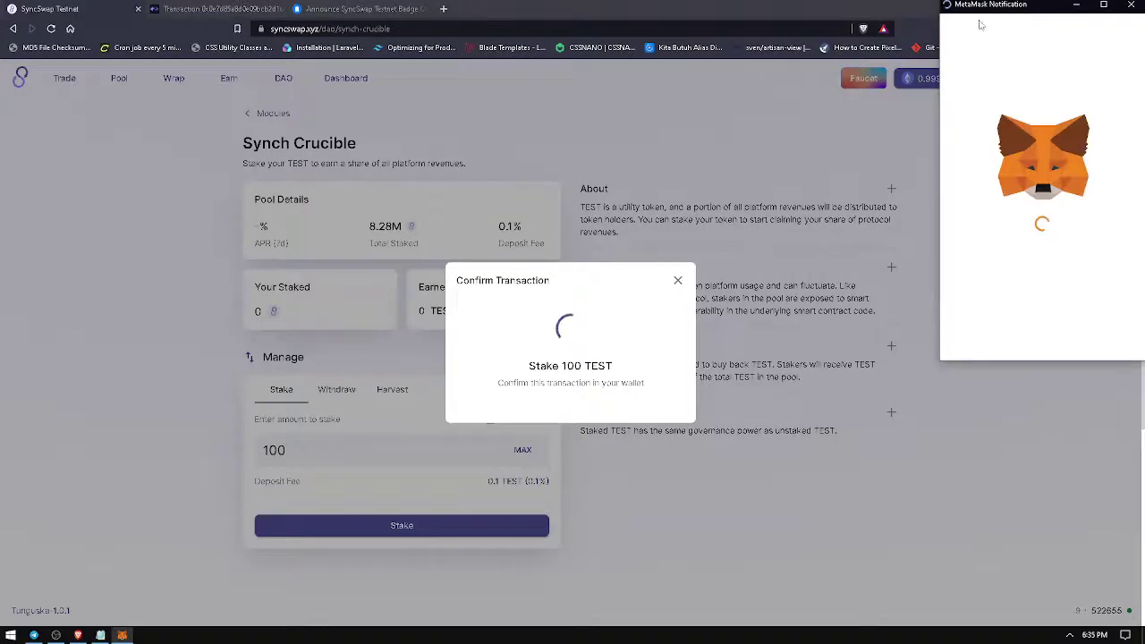
pyautogui.moveTo(982, 5); pyautogui.dragTo(760, 143)
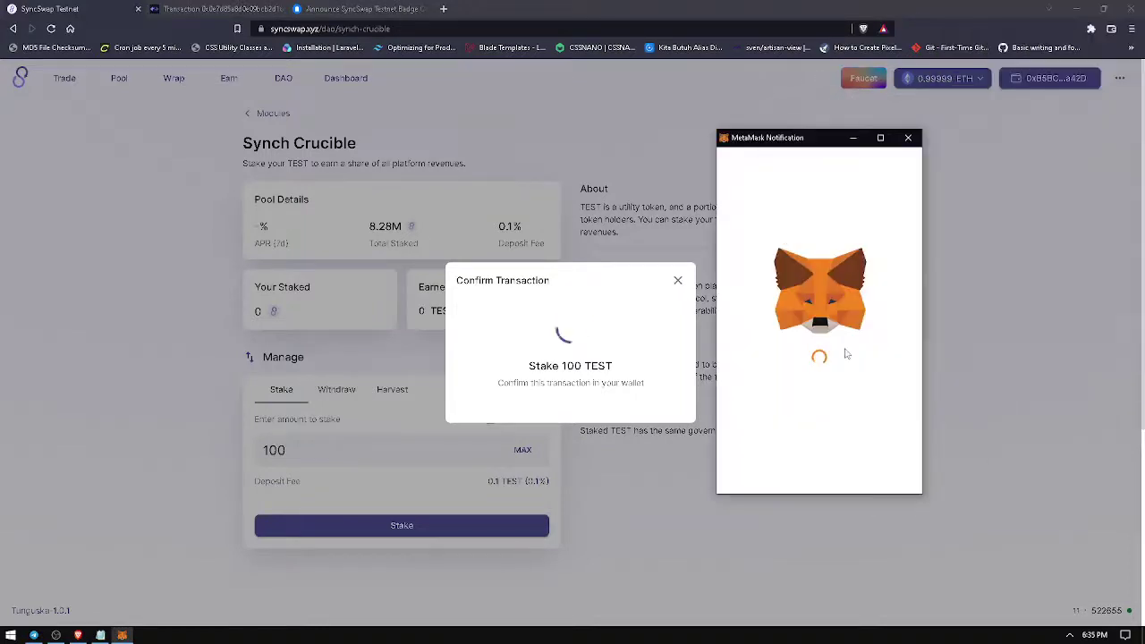
pyautogui.scroll(-2, 876, 424)
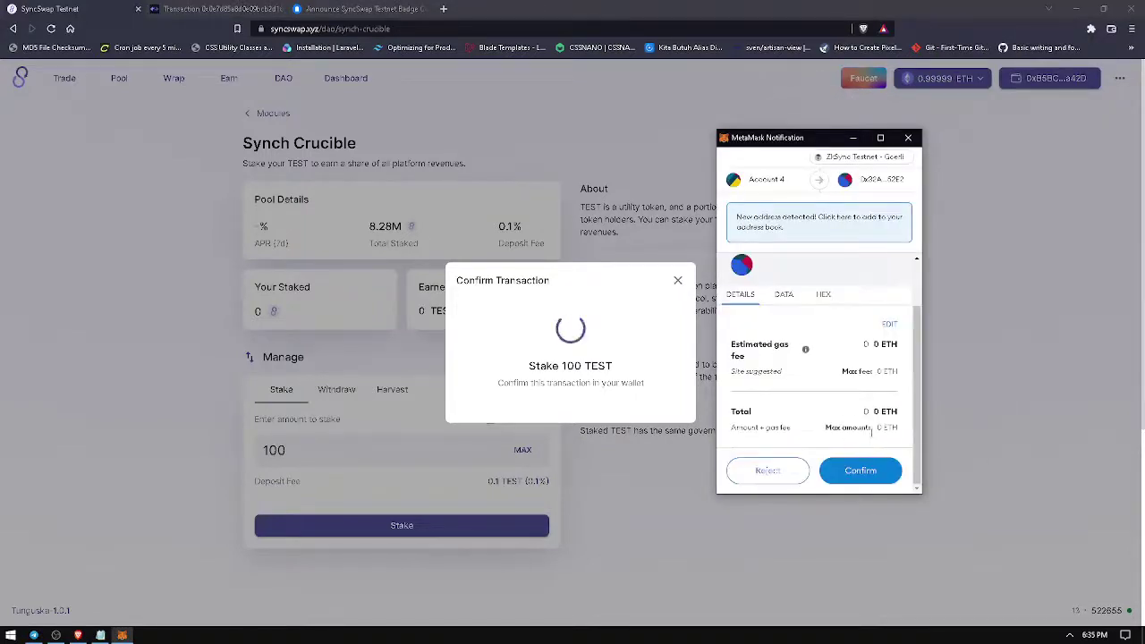
pyautogui.click(861, 472)
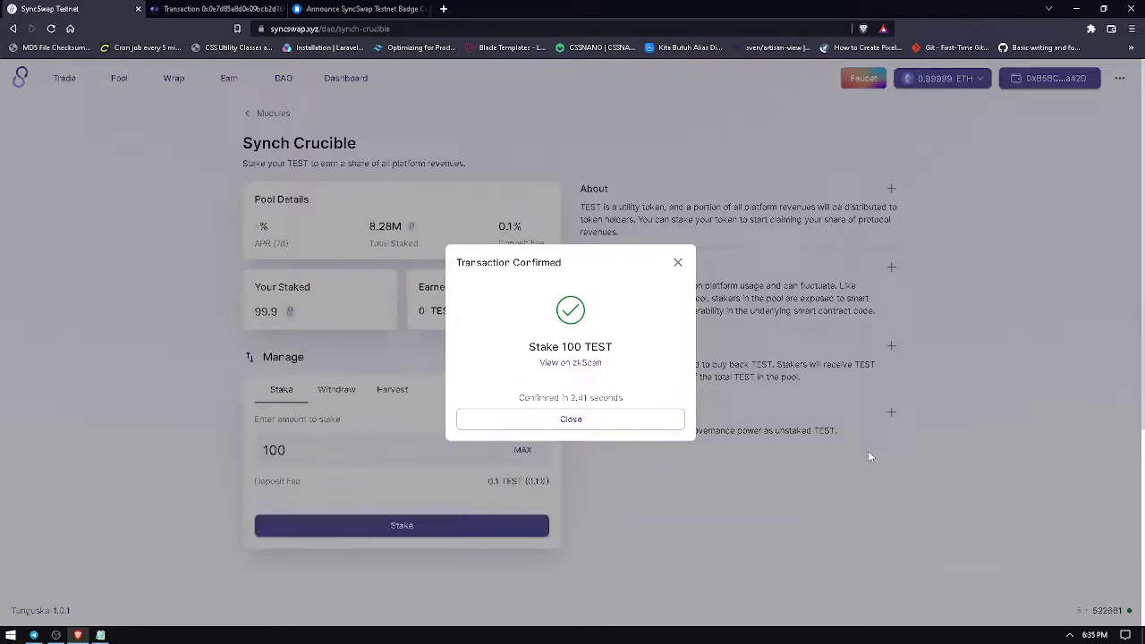
pyautogui.click(501, 417)
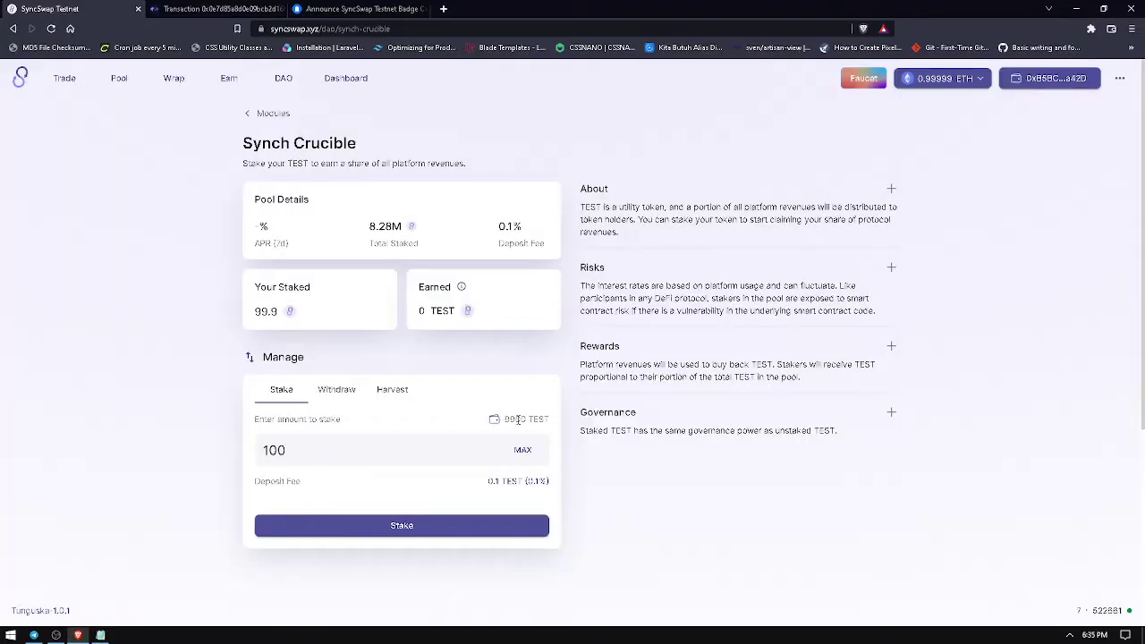
# Step: Check Synch Crucible's withdraw and harvest options and view the wallet balances on the Dashboard
pyautogui.click(359, 393)
pyautogui.click(395, 391)
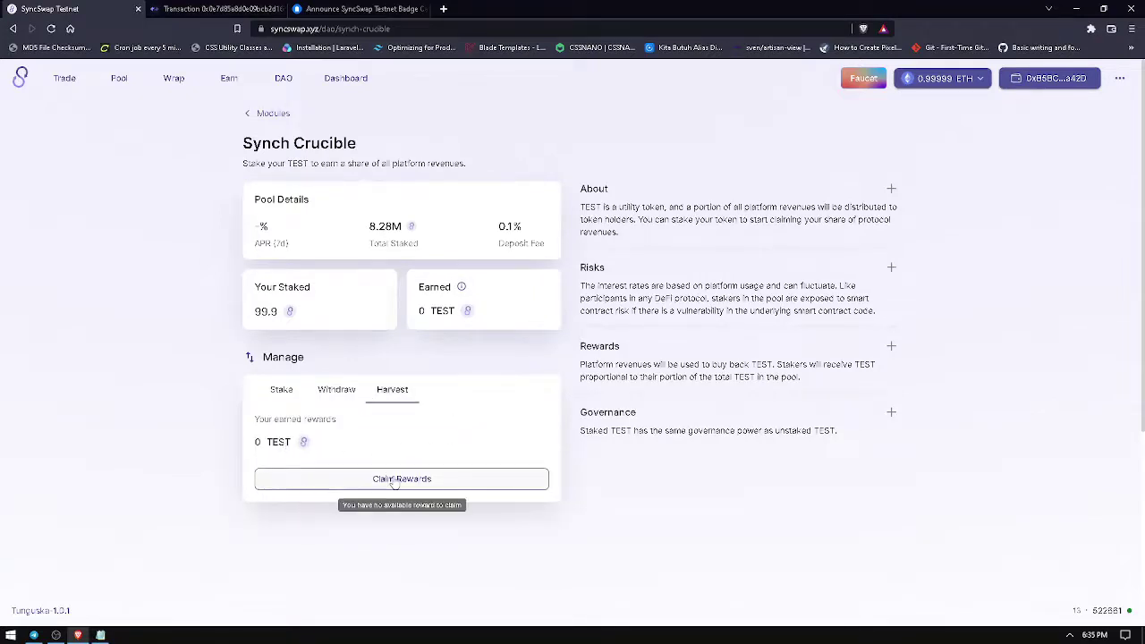
pyautogui.click(283, 392)
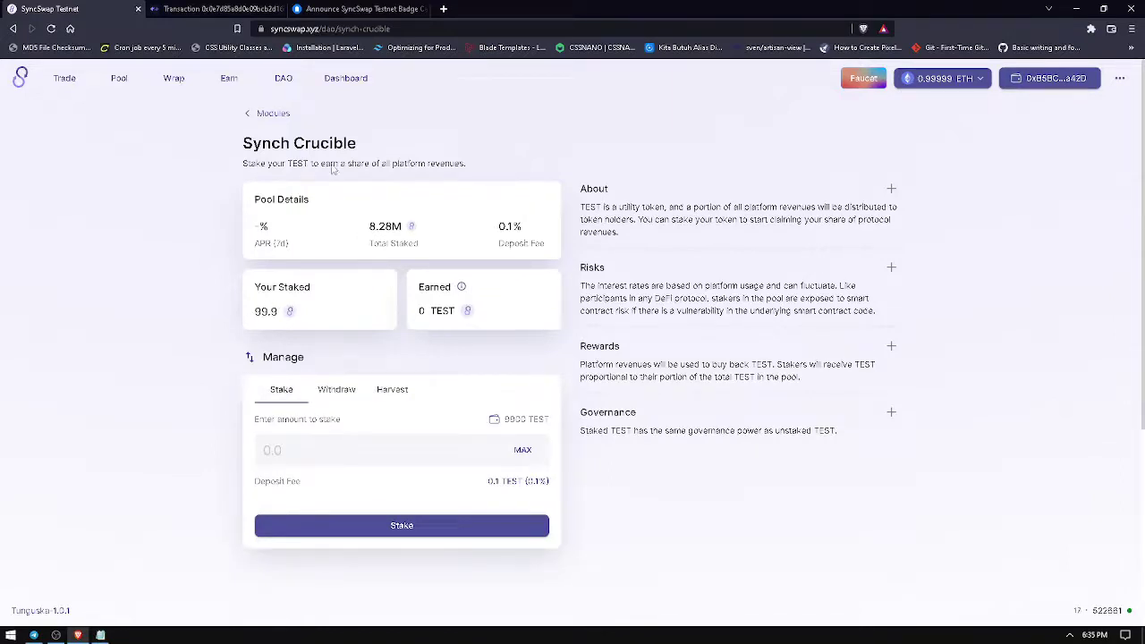
pyautogui.click(346, 79)
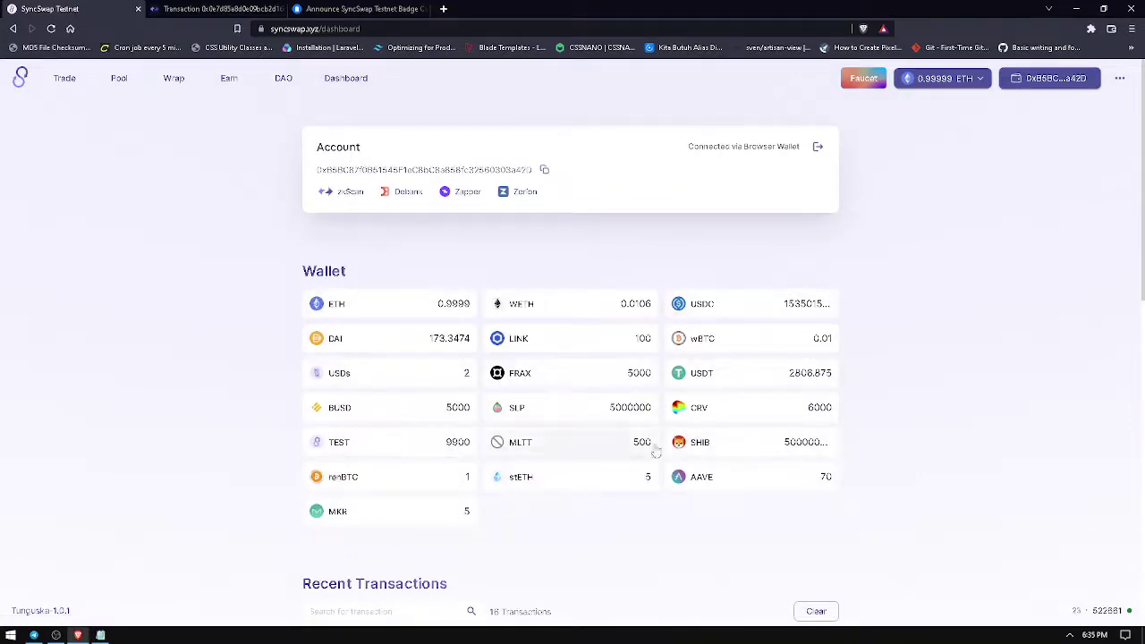
# Step: Review the full Recent Transactions list and its transaction count on the Dashboard
pyautogui.scroll(-6, 391, 347)
pyautogui.scroll(3, 391, 347)
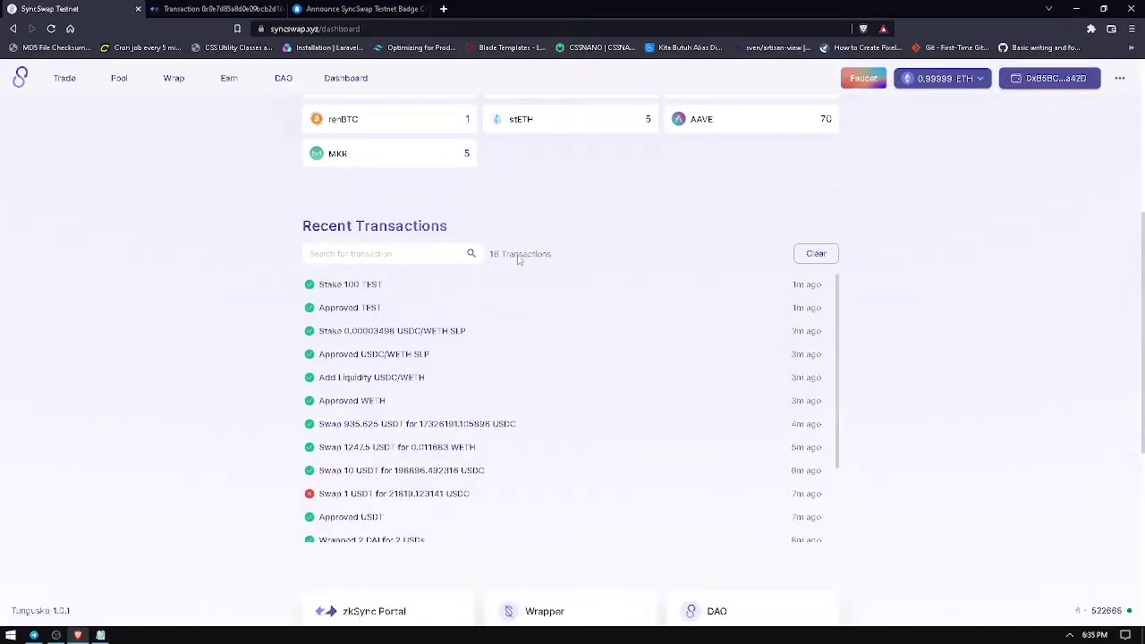
pyautogui.moveTo(571, 254); pyautogui.dragTo(483, 256)
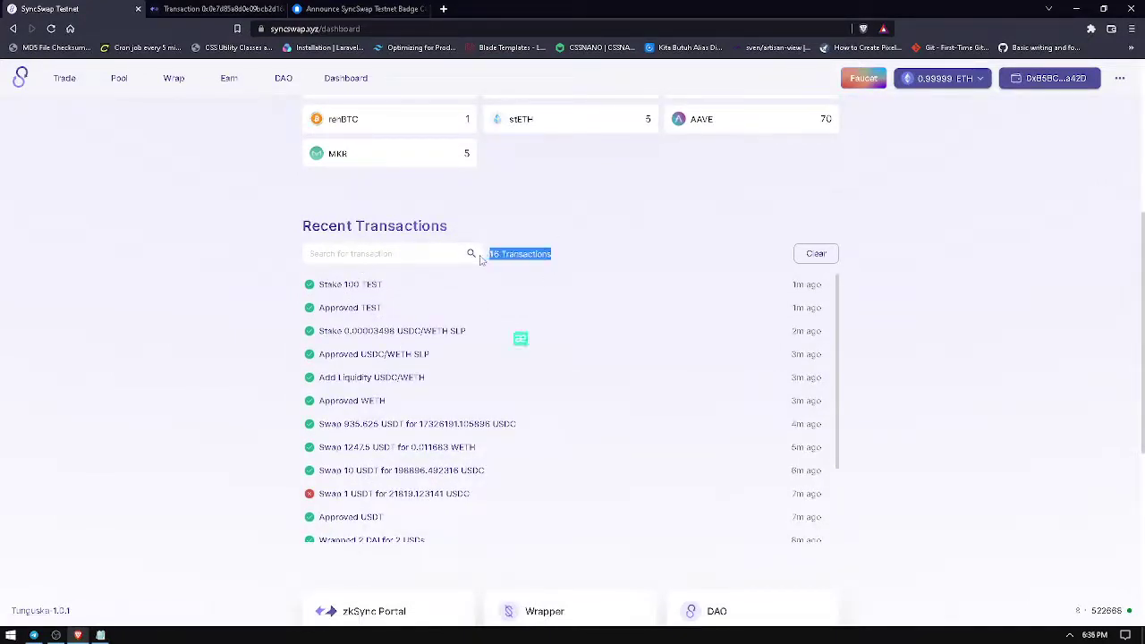
pyautogui.click(880, 249)
pyautogui.scroll(-4, 779, 320)
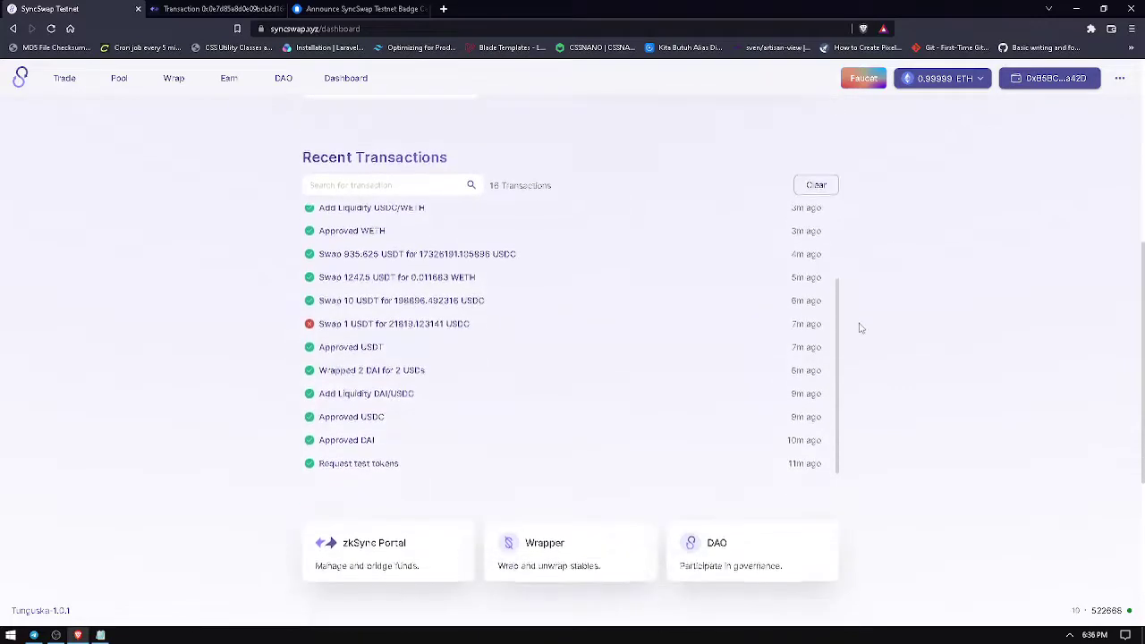
pyautogui.scroll(5, 864, 340)
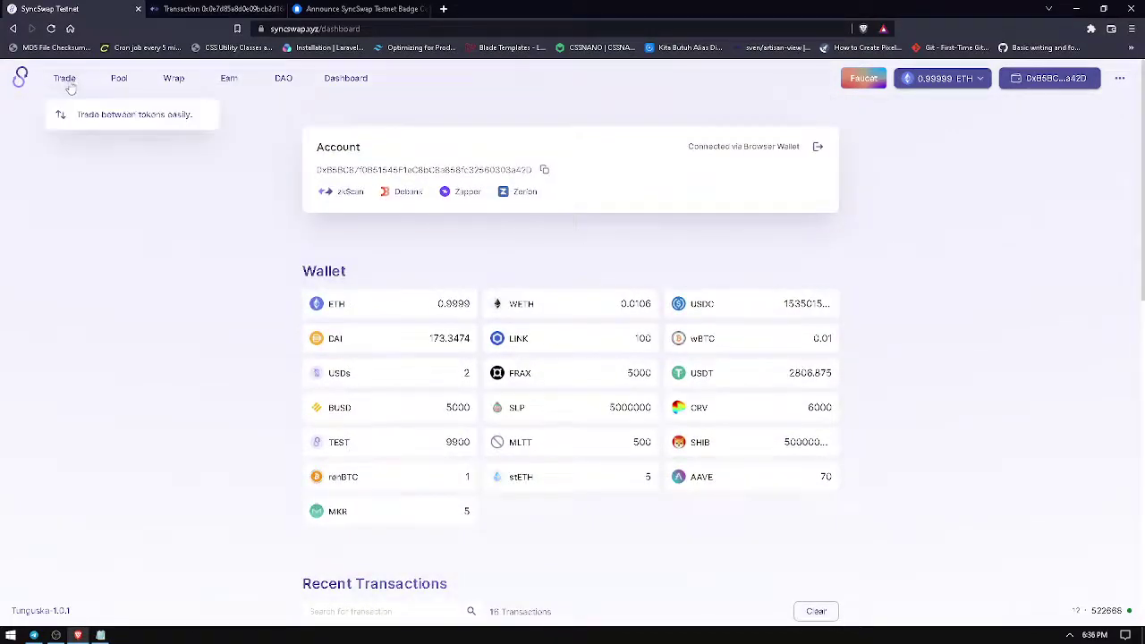
# Step: Open the Top Pools analytics from the Pool page and examine the 24-hour price change of Tether USD under Top Tokens
pyautogui.click(67, 80)
pyautogui.click(118, 81)
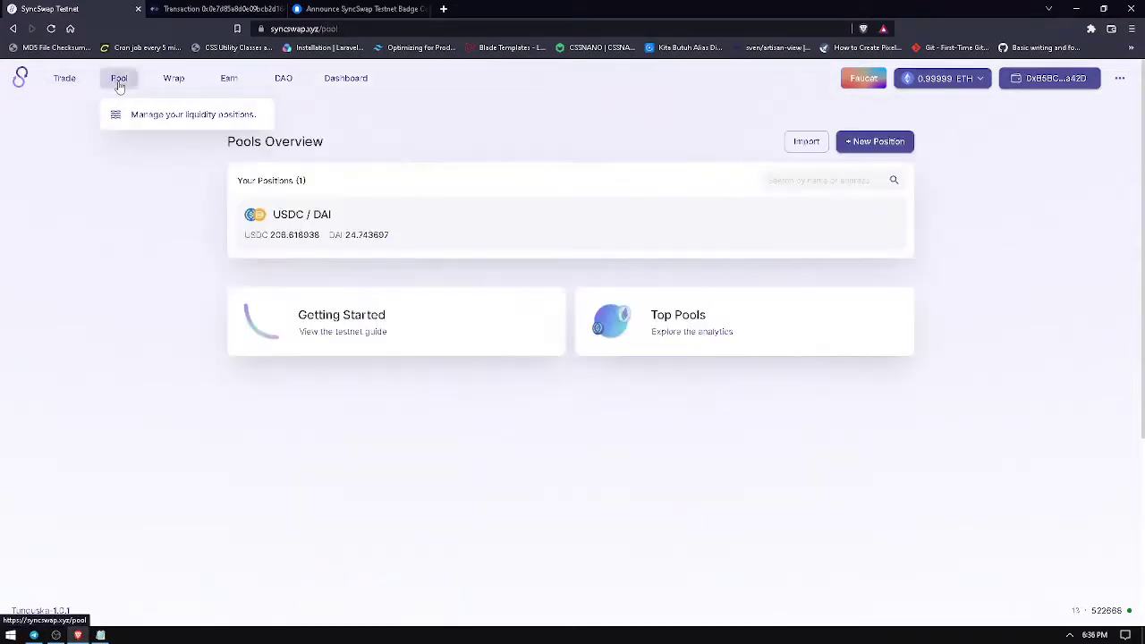
pyautogui.click(173, 81)
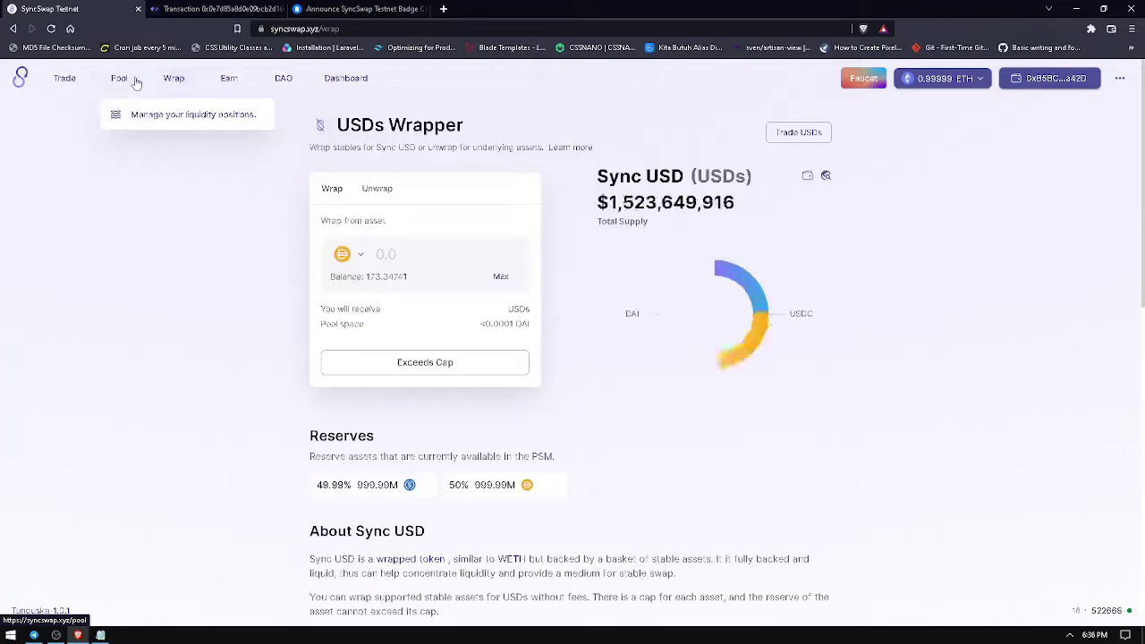
pyautogui.click(125, 80)
pyautogui.click(616, 317)
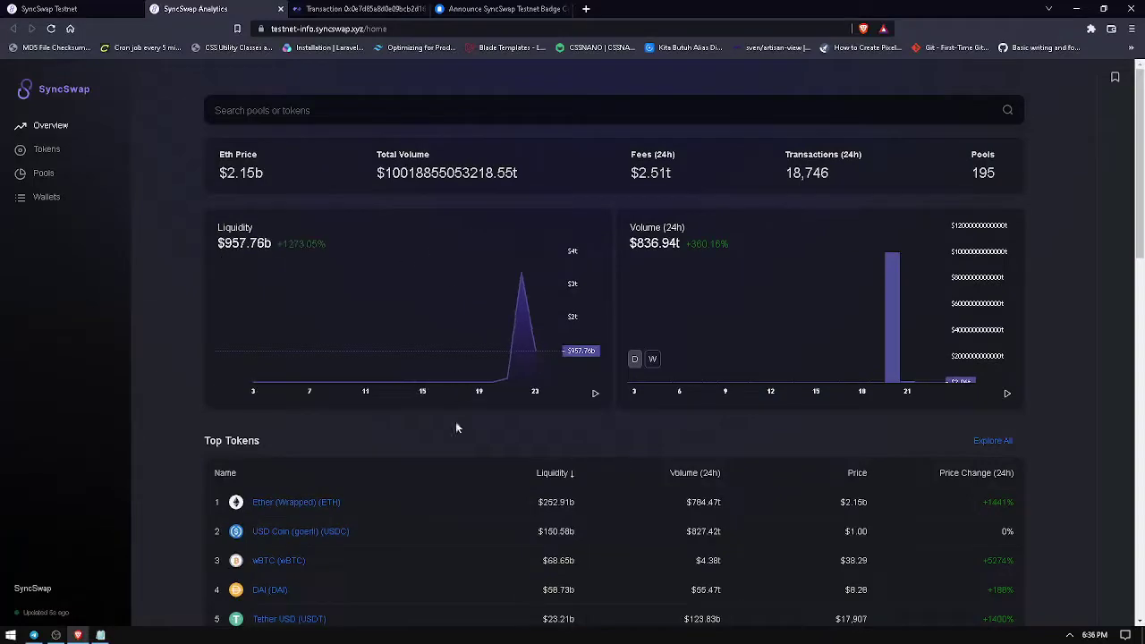
pyautogui.scroll(-3, 455, 428)
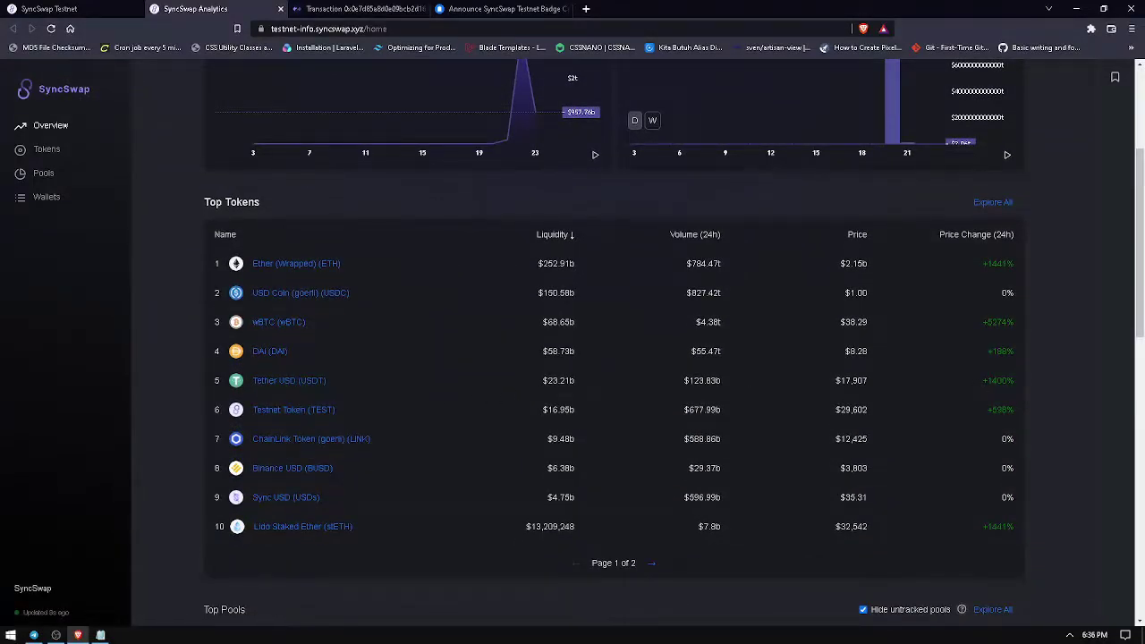
pyautogui.moveTo(981, 385); pyautogui.dragTo(1034, 388)
# Step: Switch to Notepad and replace the note with "onh pump ternyata, makanya jadi tinggi itu nilai"
pyautogui.hotkey('alt', 'Tab')
pyautogui.hotkey('ctrl', 'a')
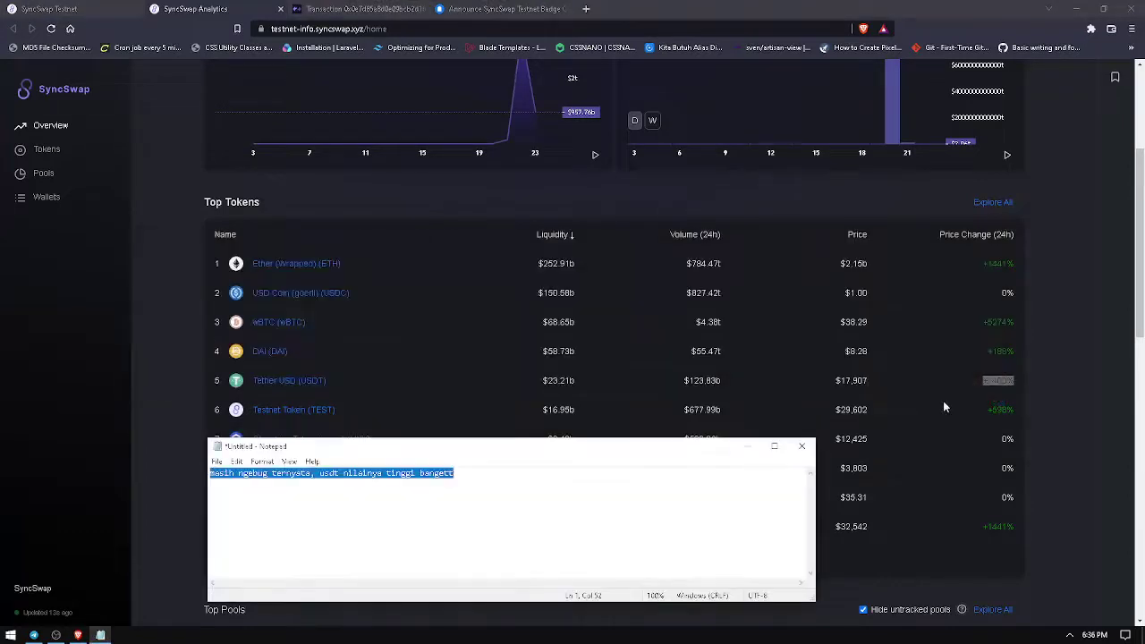
pyautogui.write('onh')
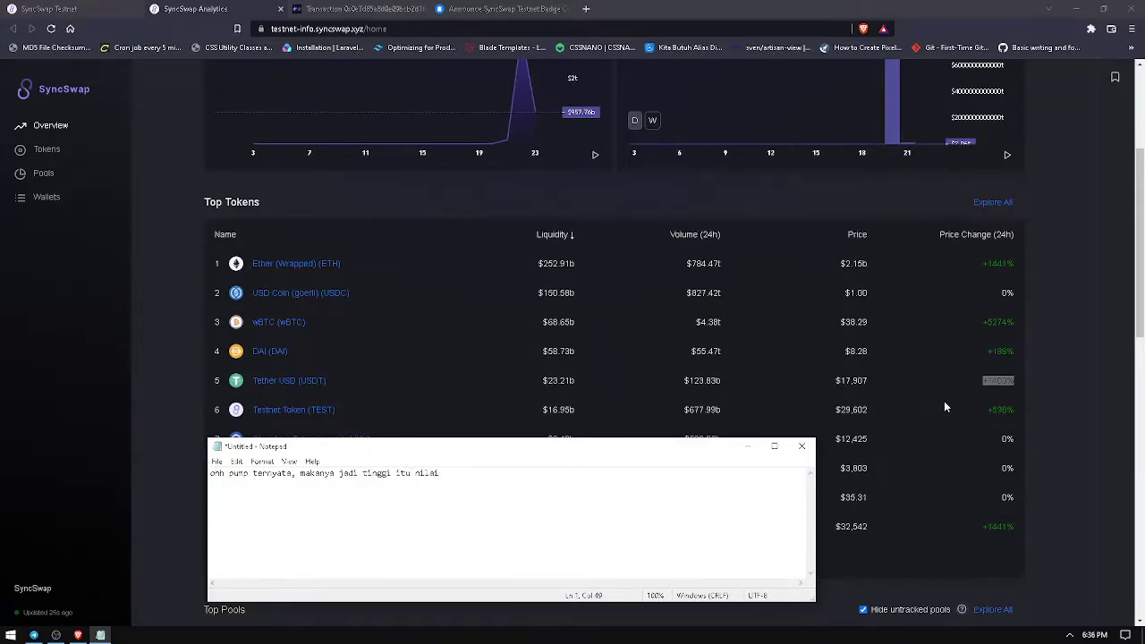
# Step: Compare the 24-hour price changes of USDT, ETH and wBTC in the SyncSwap Analytics Top Tokens table
pyautogui.click(1042, 378)
pyautogui.moveTo(339, 269); pyautogui.dragTo(941, 343)
pyautogui.moveTo(1017, 381); pyautogui.dragTo(987, 381)
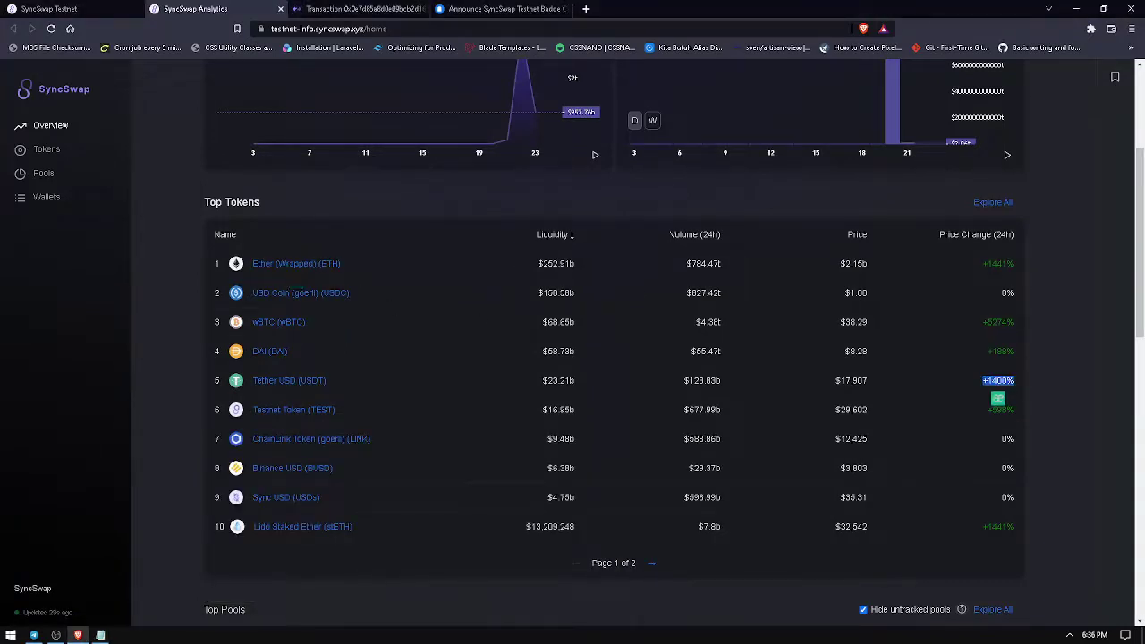
pyautogui.moveTo(978, 267); pyautogui.dragTo(1017, 268)
pyautogui.moveTo(1018, 322); pyautogui.dragTo(980, 324)
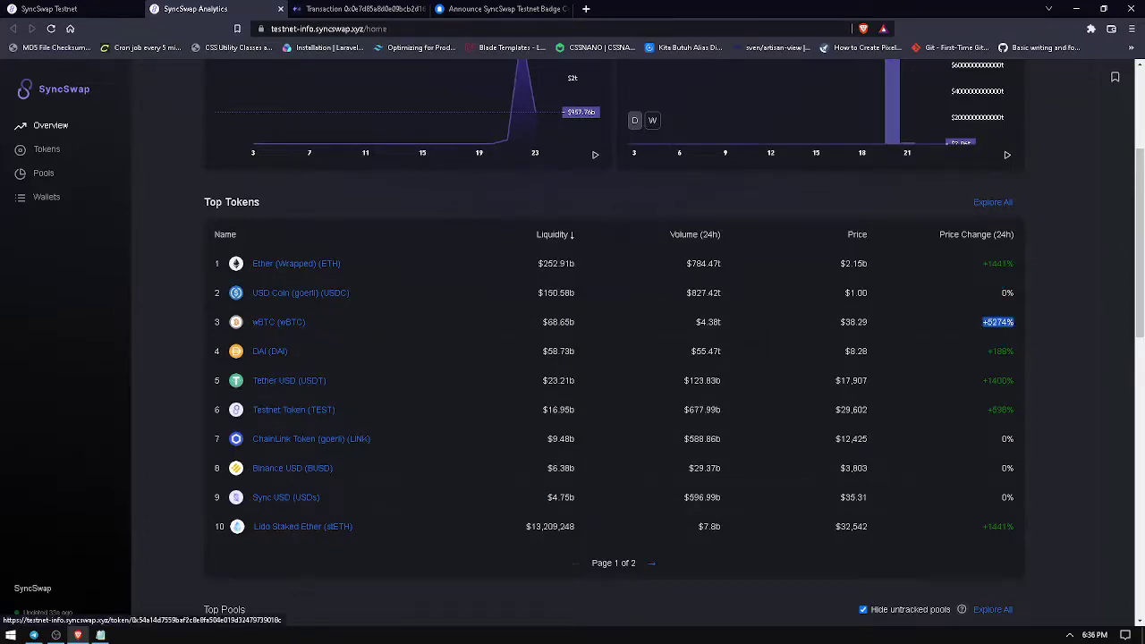
# Step: Switch to Notepad and replace the note with "wbtc juga pump, stok aja mayan"
pyautogui.hotkey('alt', 'Tab')
pyautogui.hotkey('ctrl', 'a')
pyautogui.write('-')
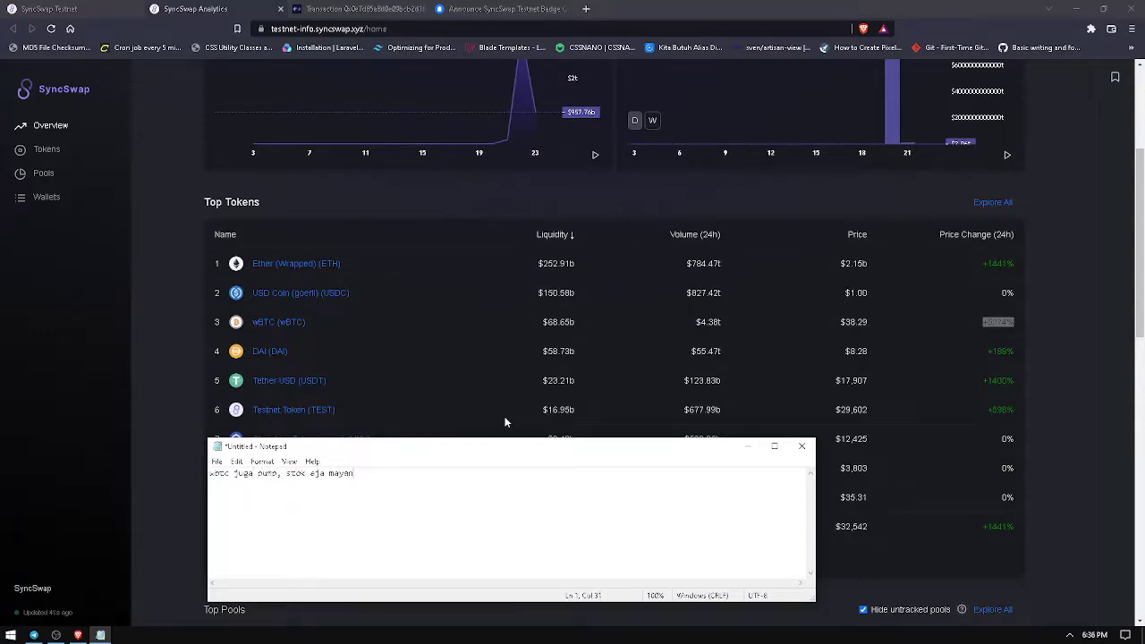
# Step: Return to the SyncSwap trade page in the browser and set up a swap of 100 USDT to wBTC
pyautogui.click(177, 18)
pyautogui.hotkey('ctrl', 'shift', 'Tab')
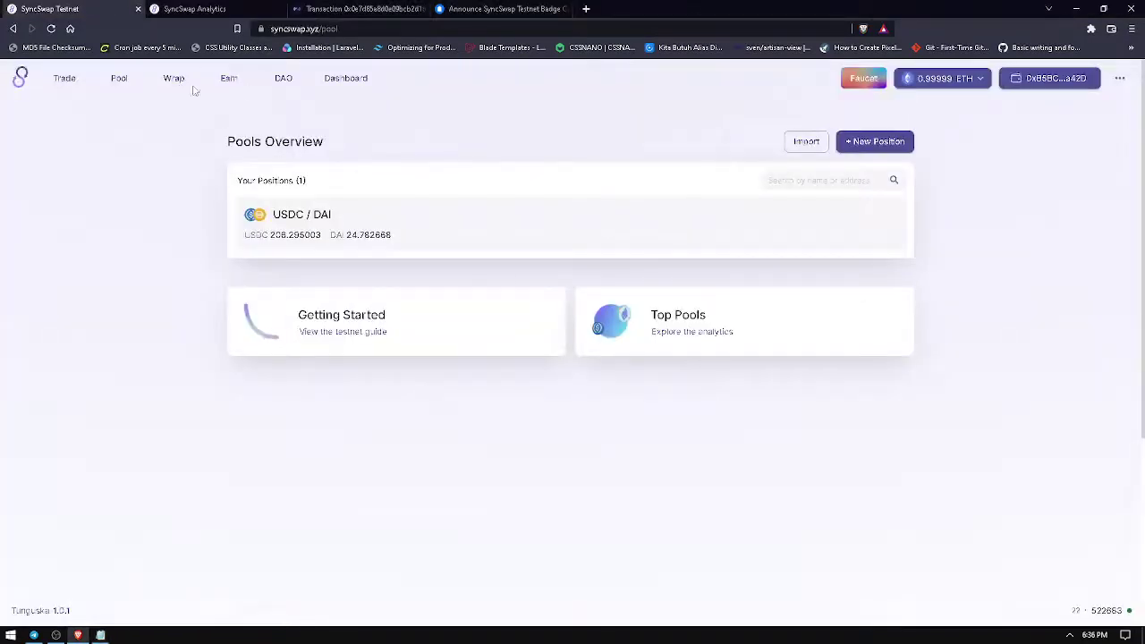
pyautogui.click(65, 78)
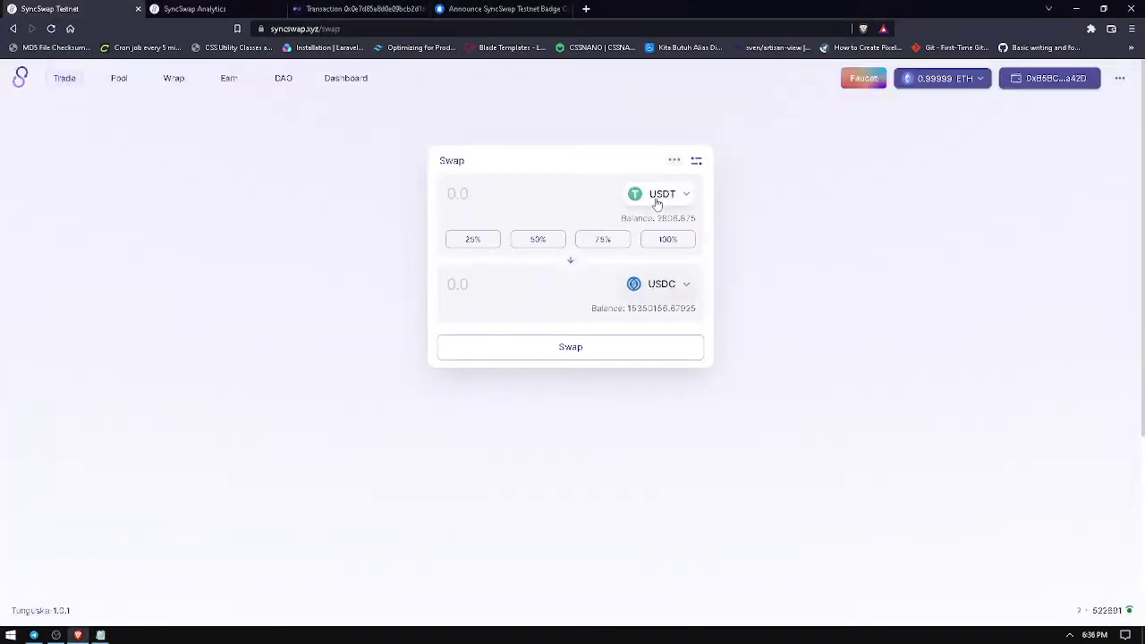
pyautogui.click(662, 284)
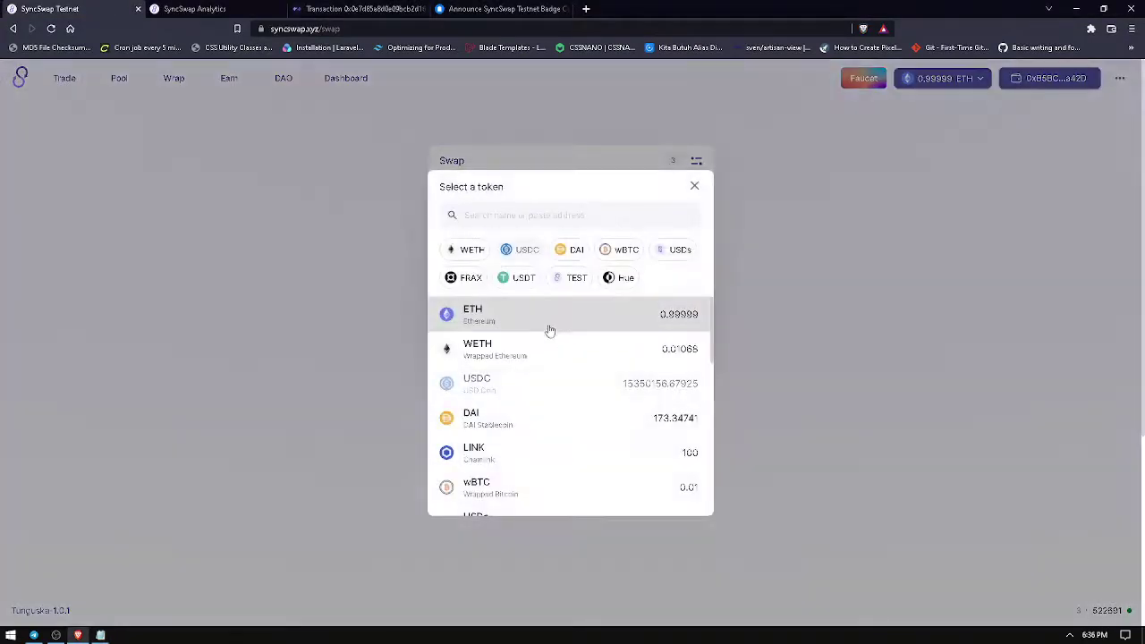
pyautogui.click(513, 487)
pyautogui.click(472, 240)
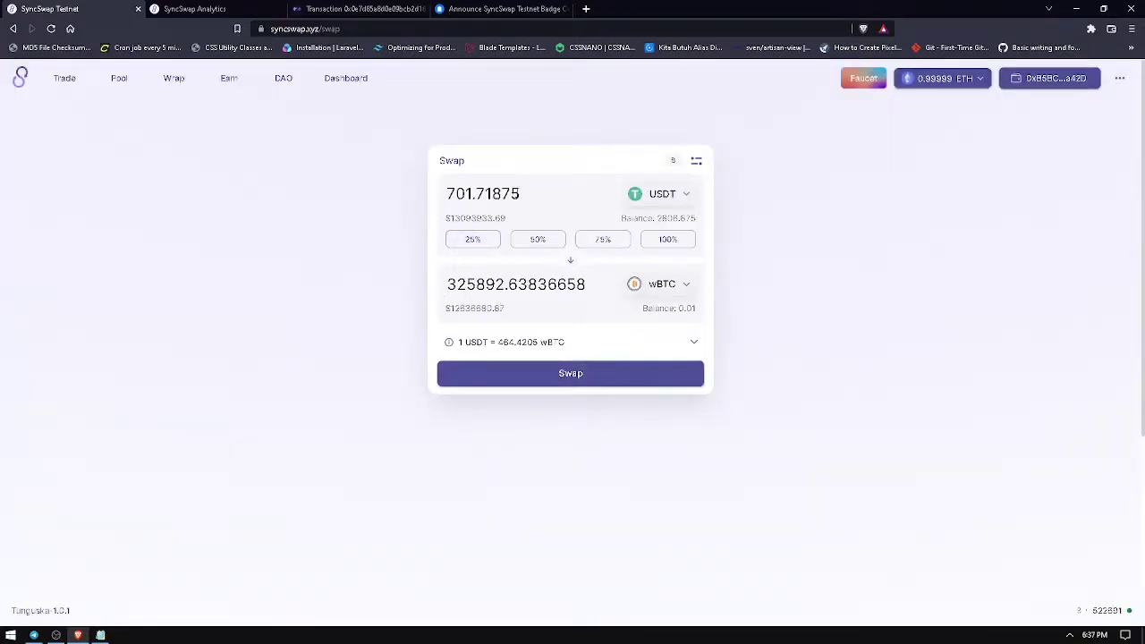
pyautogui.moveTo(522, 194); pyautogui.dragTo(415, 198)
pyautogui.write('1')
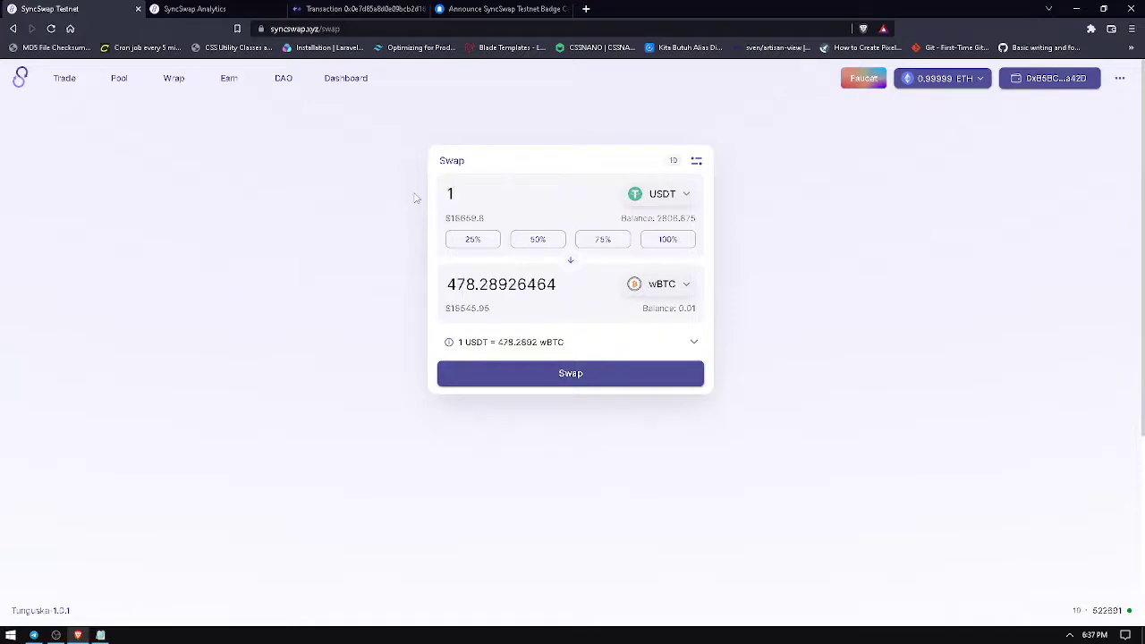
pyautogui.write('00')
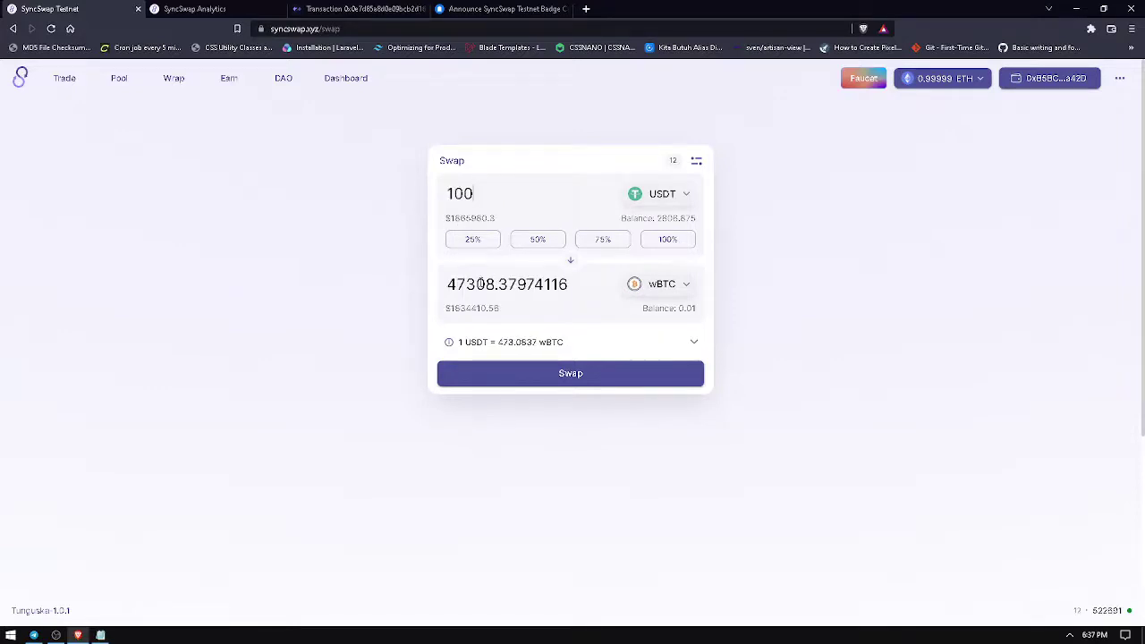
# Step: Swap the 100 USDT for wBTC, confirm the transaction in MetaMask and dismiss the confirmation
pyautogui.click(516, 367)
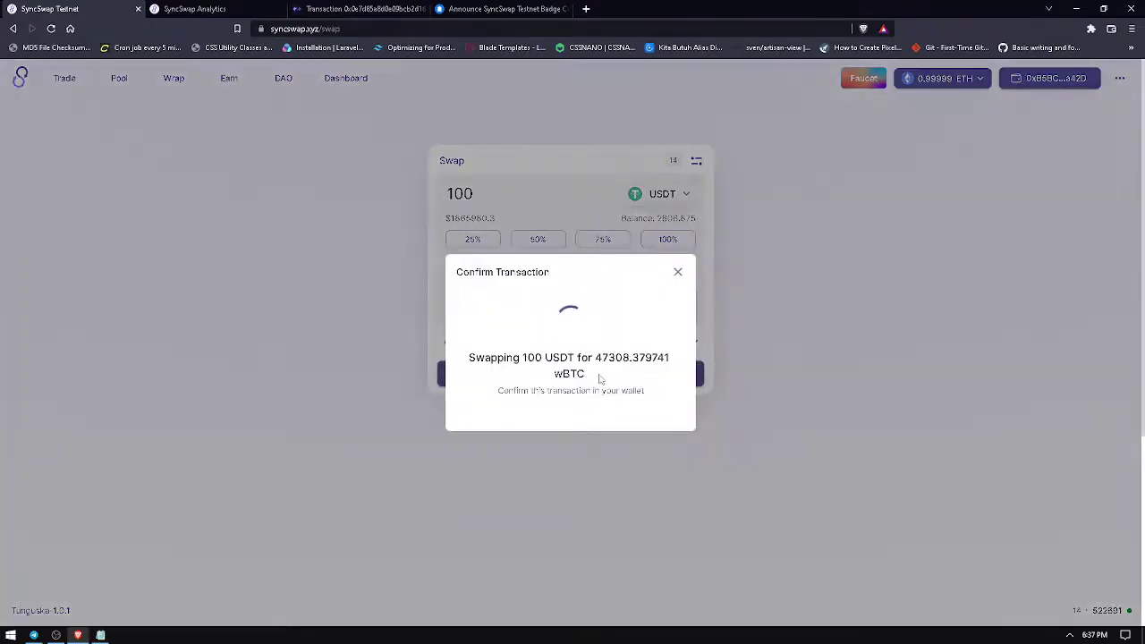
pyautogui.moveTo(964, 13); pyautogui.dragTo(772, 106)
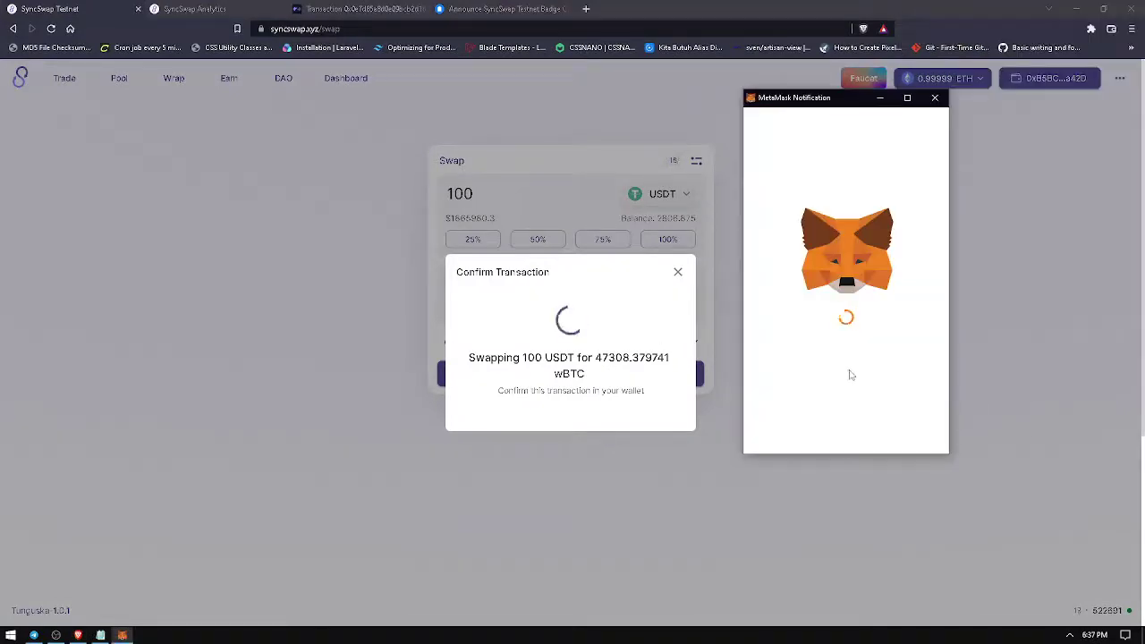
pyautogui.scroll(-3, 850, 374)
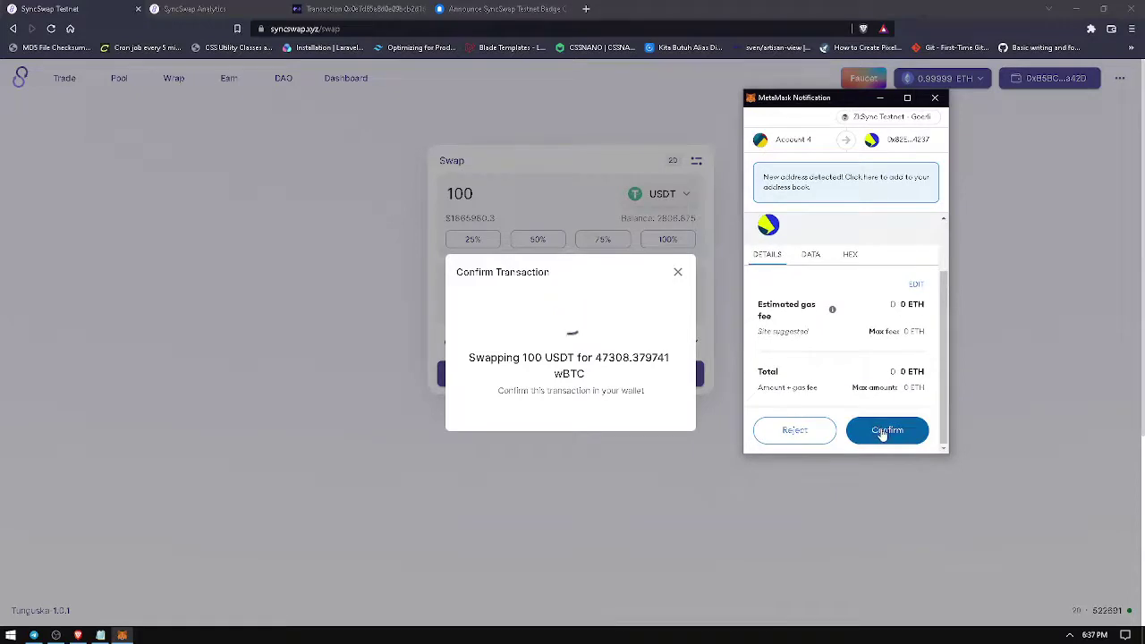
pyautogui.click(884, 429)
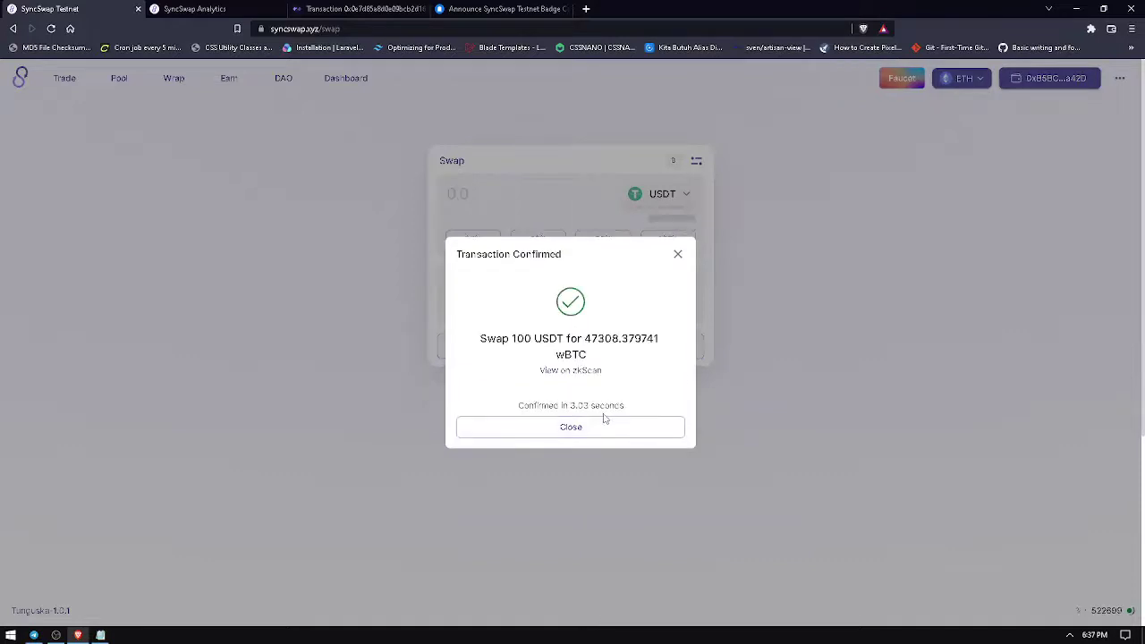
pyautogui.click(613, 430)
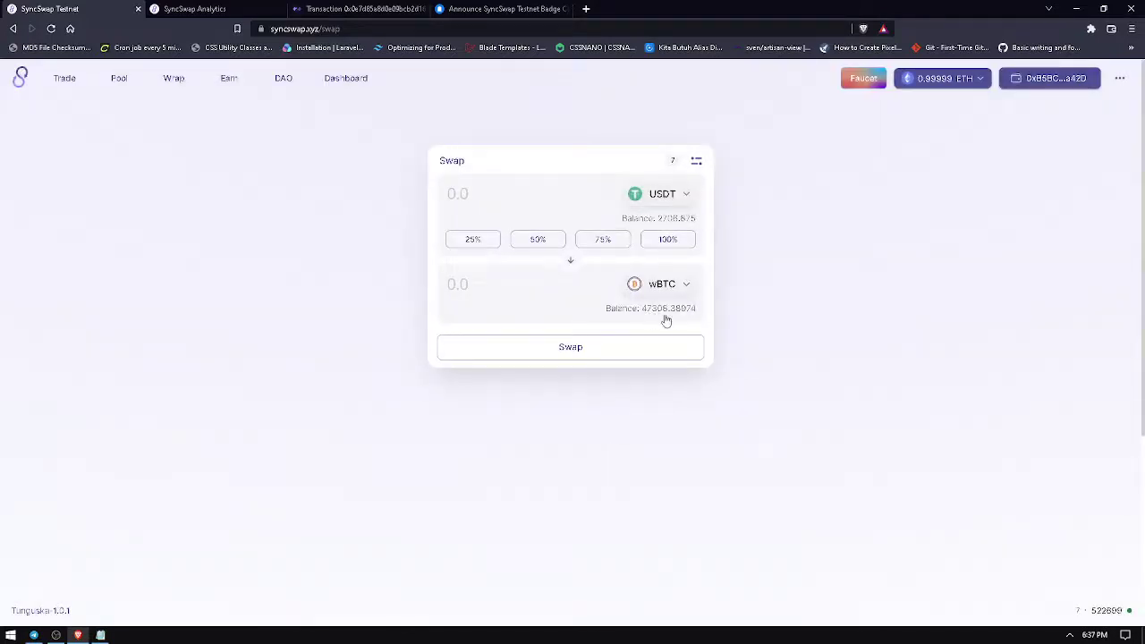
# Step: Return to SyncSwap Analytics to check the Top Tokens prices and price changes
pyautogui.click(268, 8)
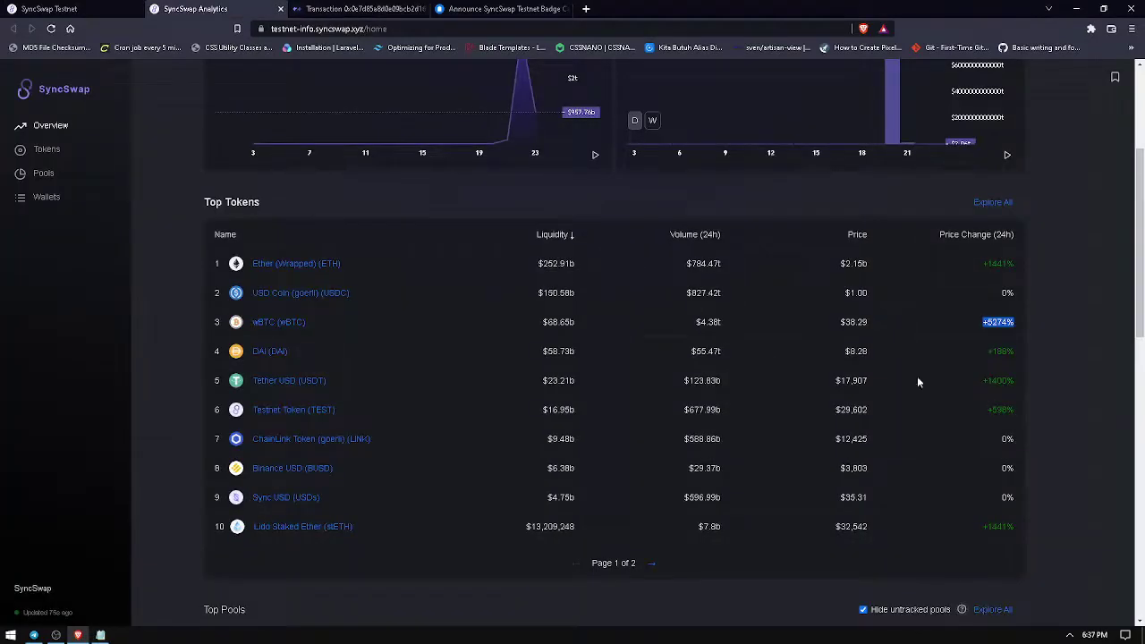